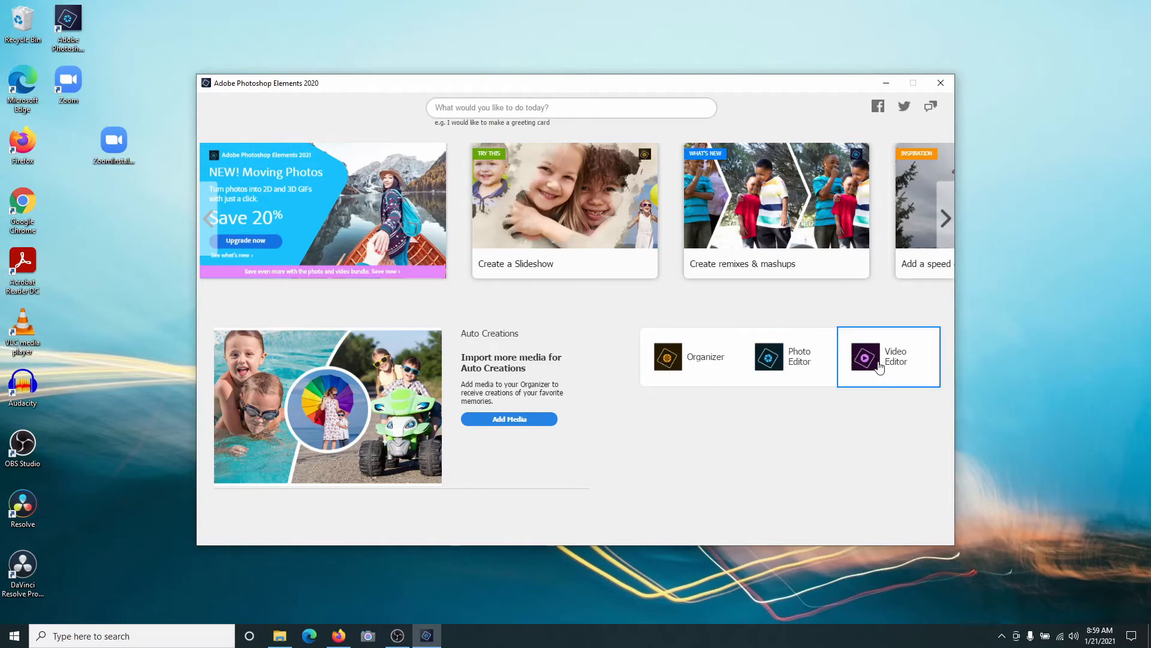
Step: Launch the Photo Editor, dismiss the update notice and open the set of sample photos
left_click(771, 361)
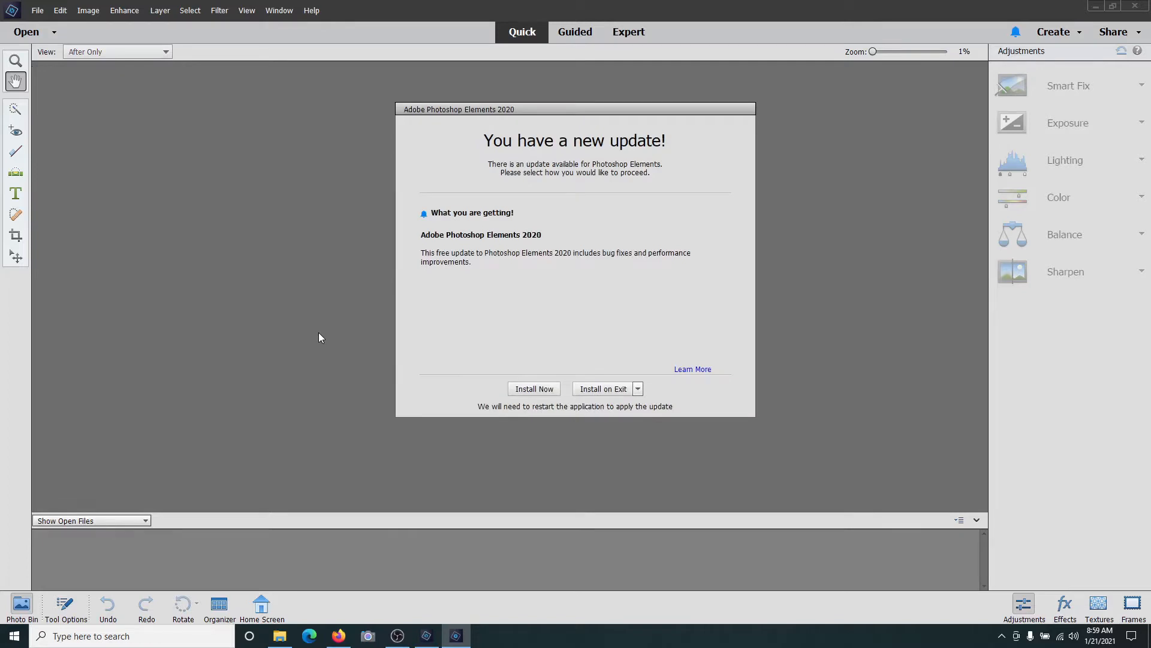
key("Escape")
left_click(37, 11)
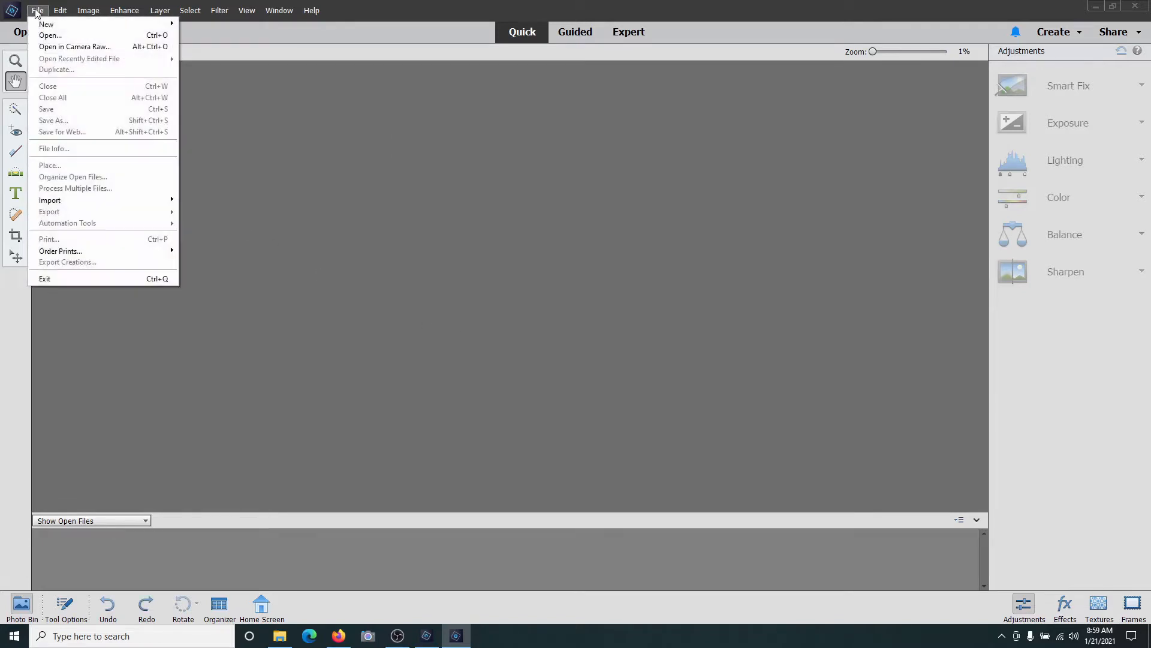
left_click(46, 37)
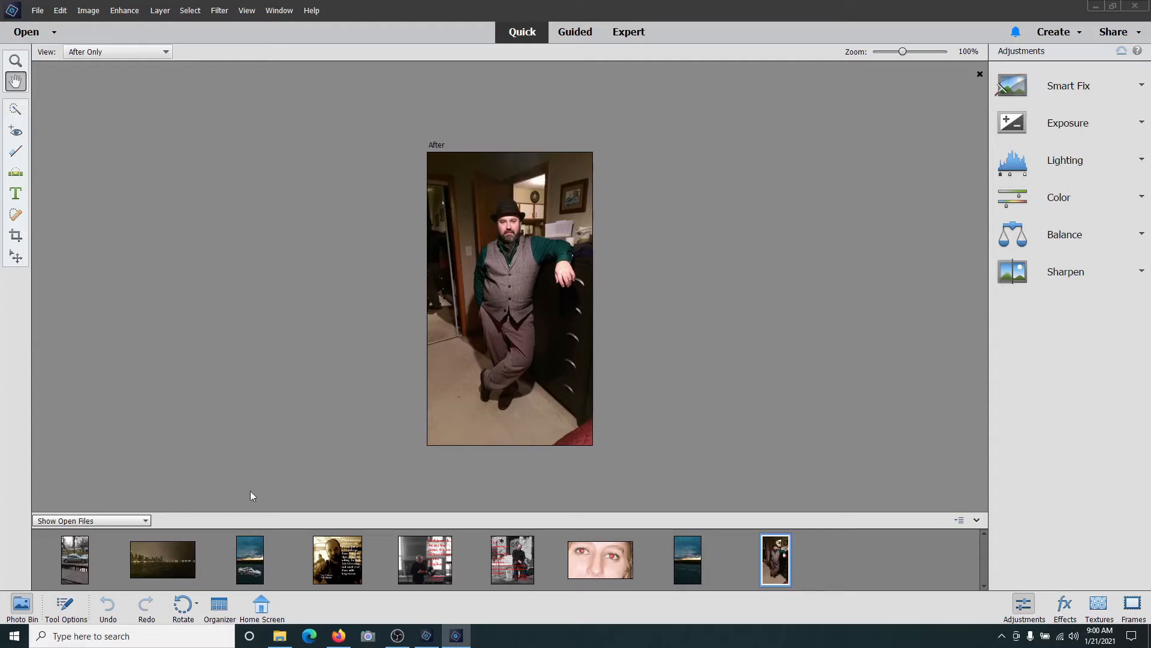
Step: Review the open photos: the car-and-sunset composite, its three source pictures and the three quote images
left_click(249, 566)
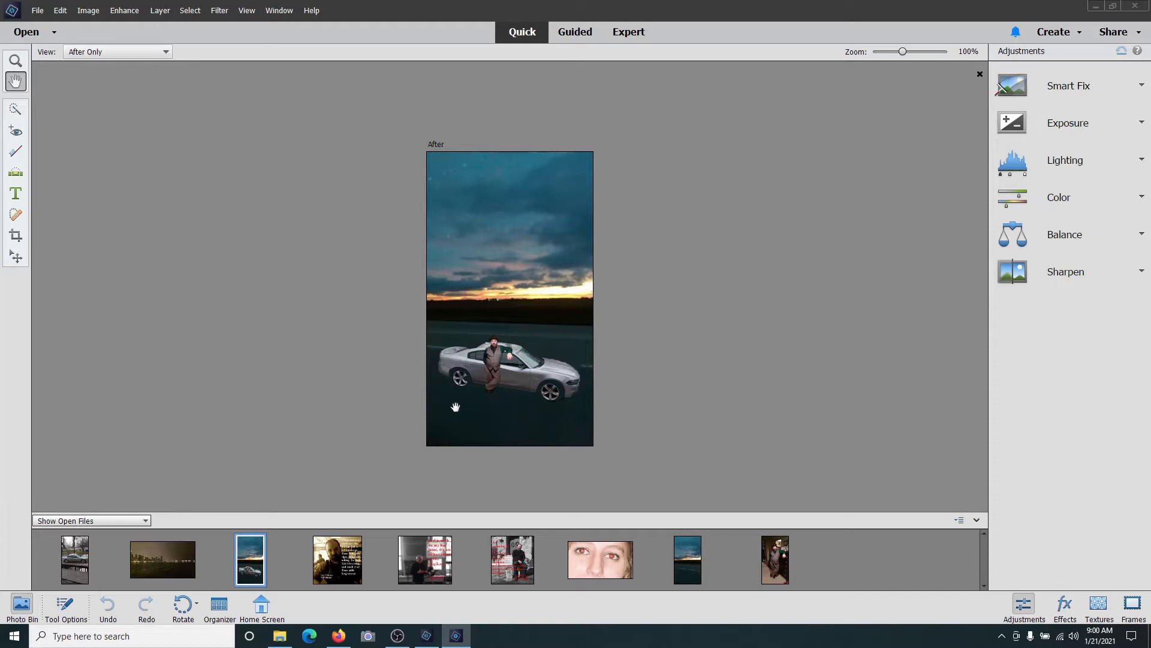
left_click(72, 577)
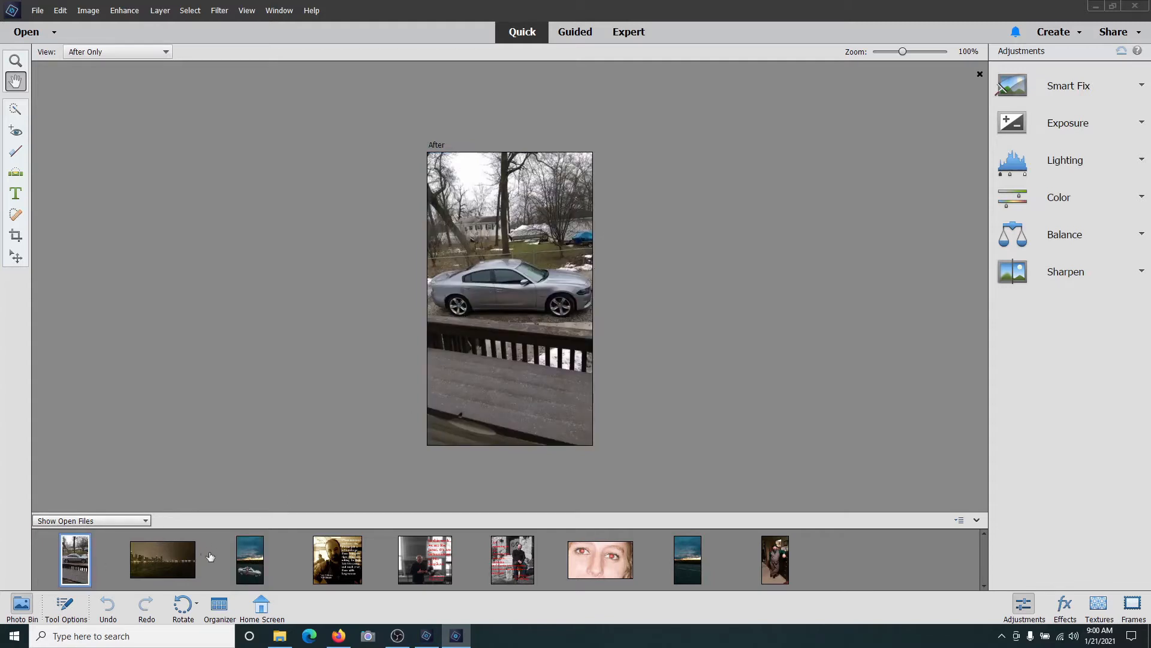
left_click(694, 570)
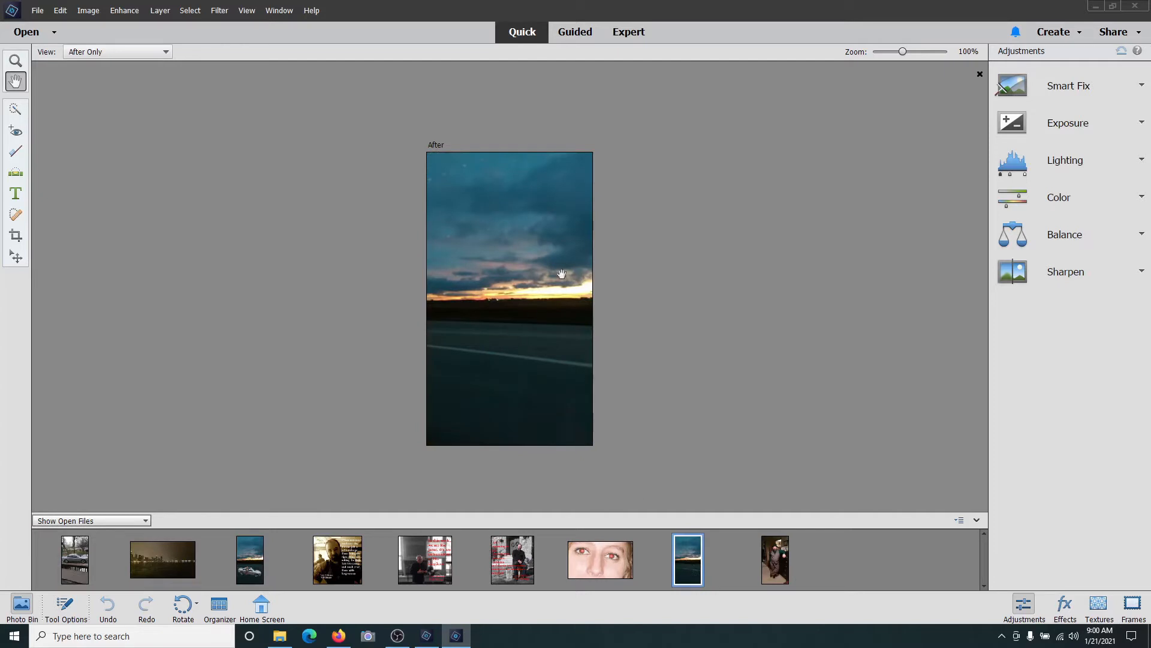
left_click(774, 560)
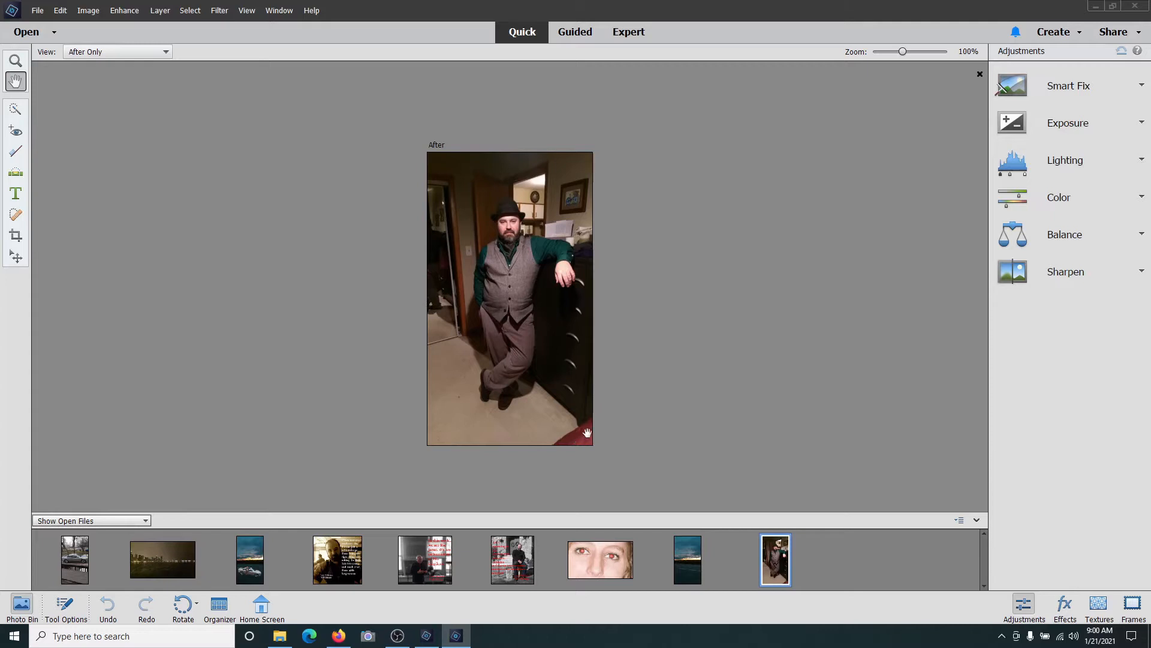
left_click(237, 575)
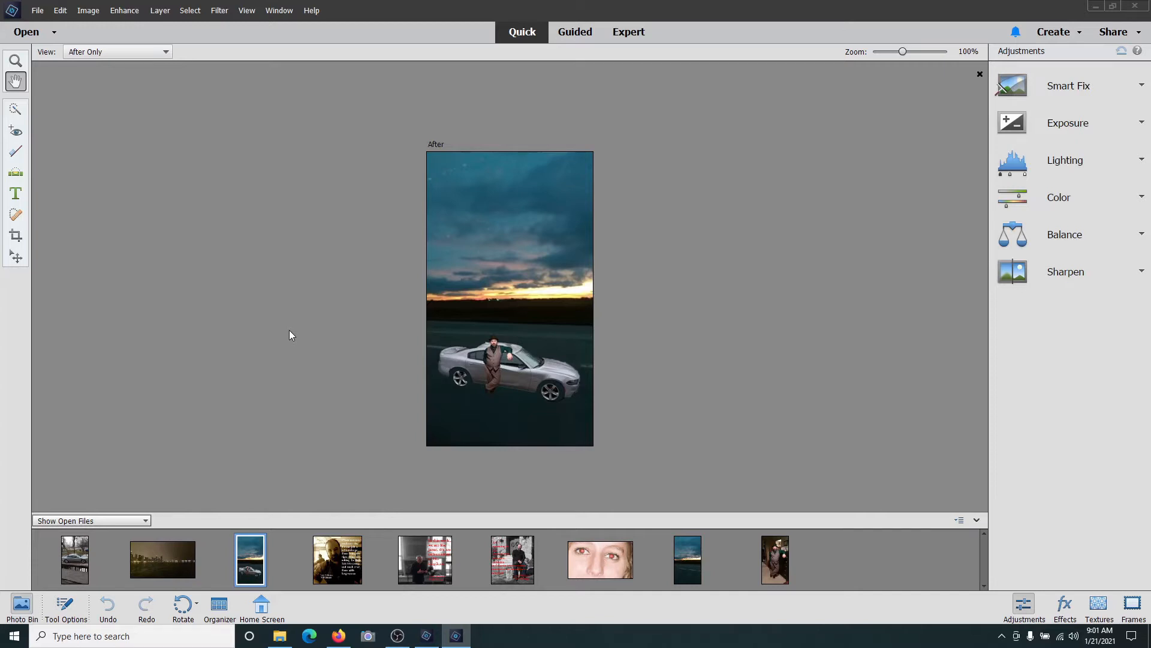
left_click(343, 568)
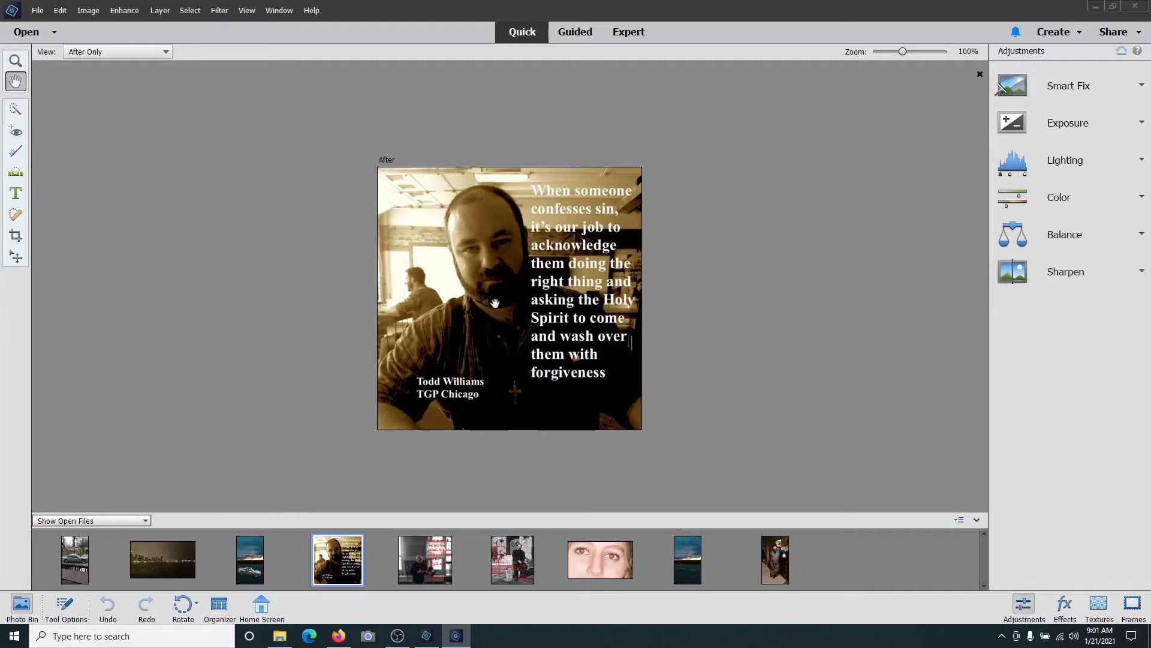
left_click(420, 571)
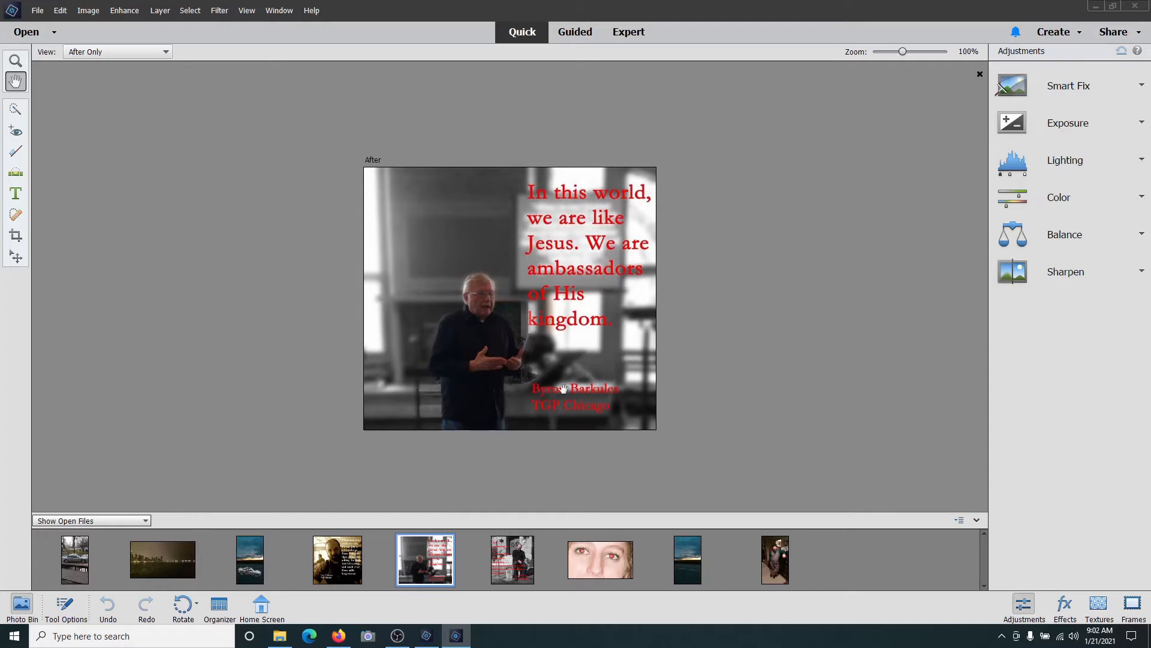
left_click(514, 563)
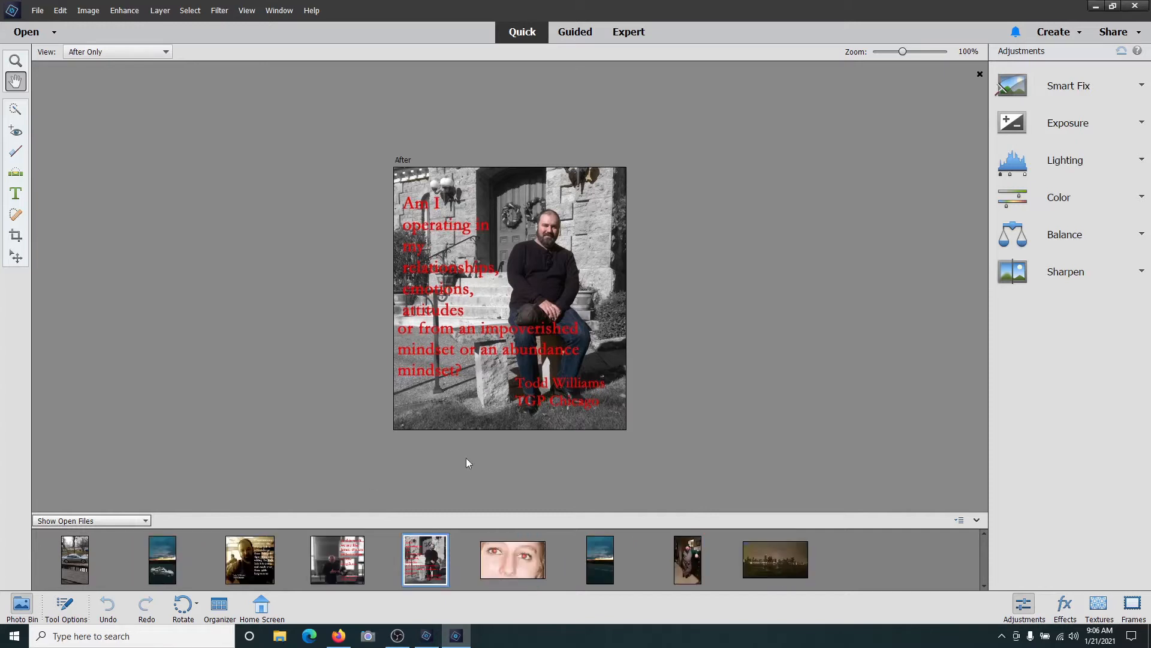
Step: Bring up the night skyline photo and magnify its tallest tower to 200% with the Zoom tool
left_click(772, 562)
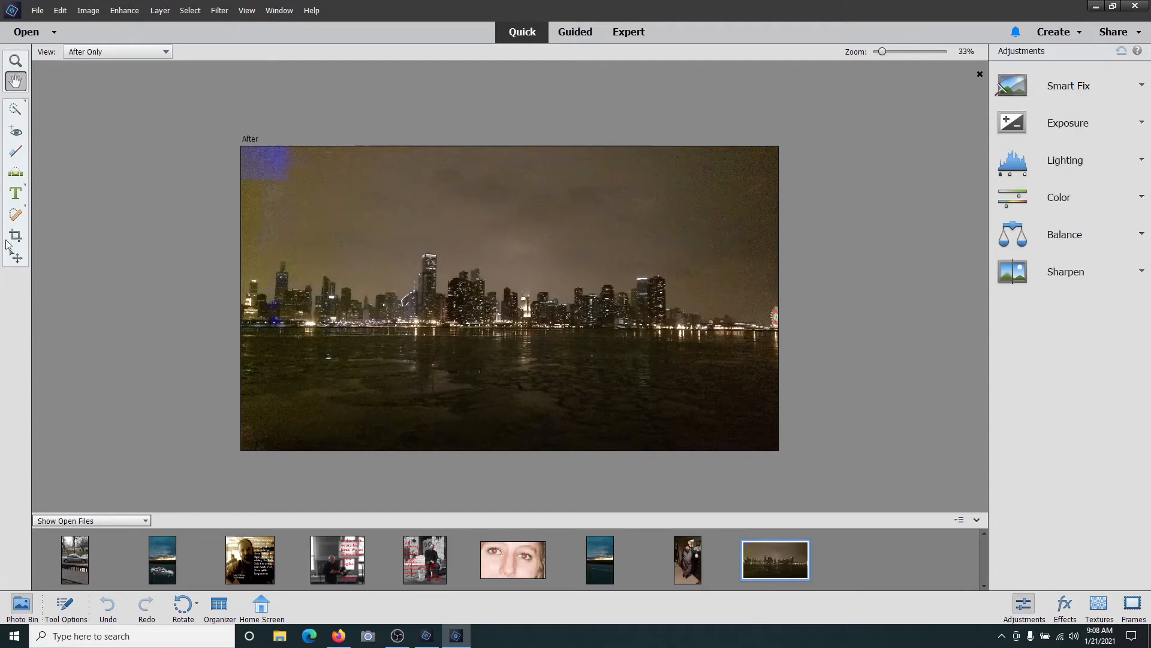
left_click(15, 60)
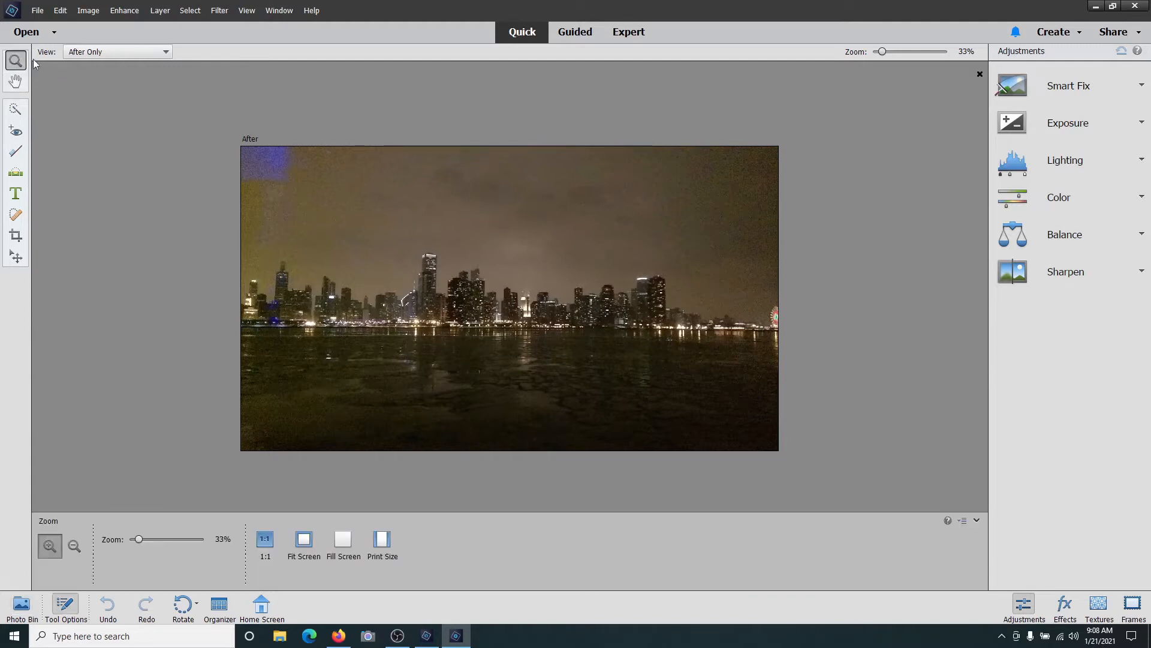
left_click(529, 286)
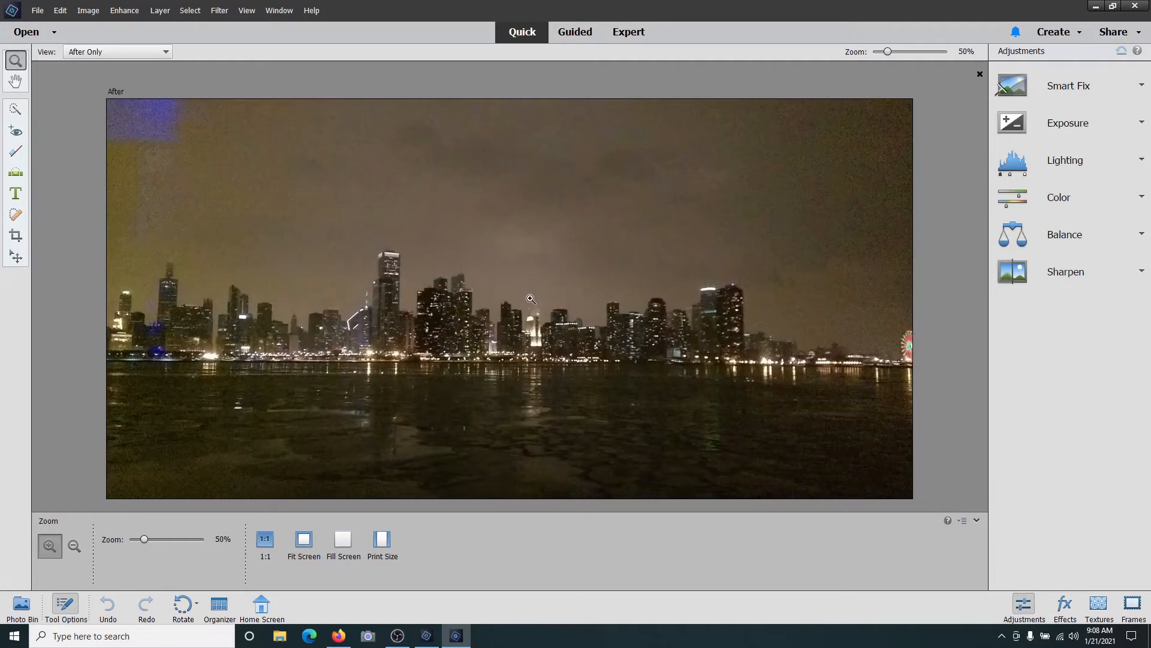
left_click(531, 298)
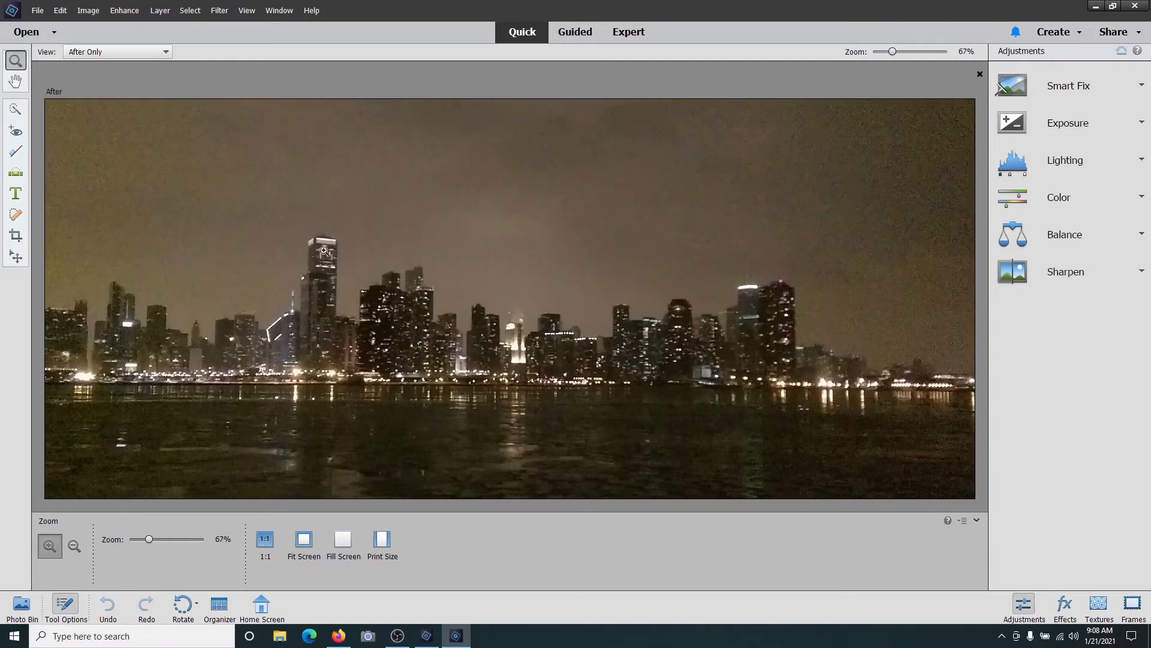
left_click(324, 251)
left_click(515, 296)
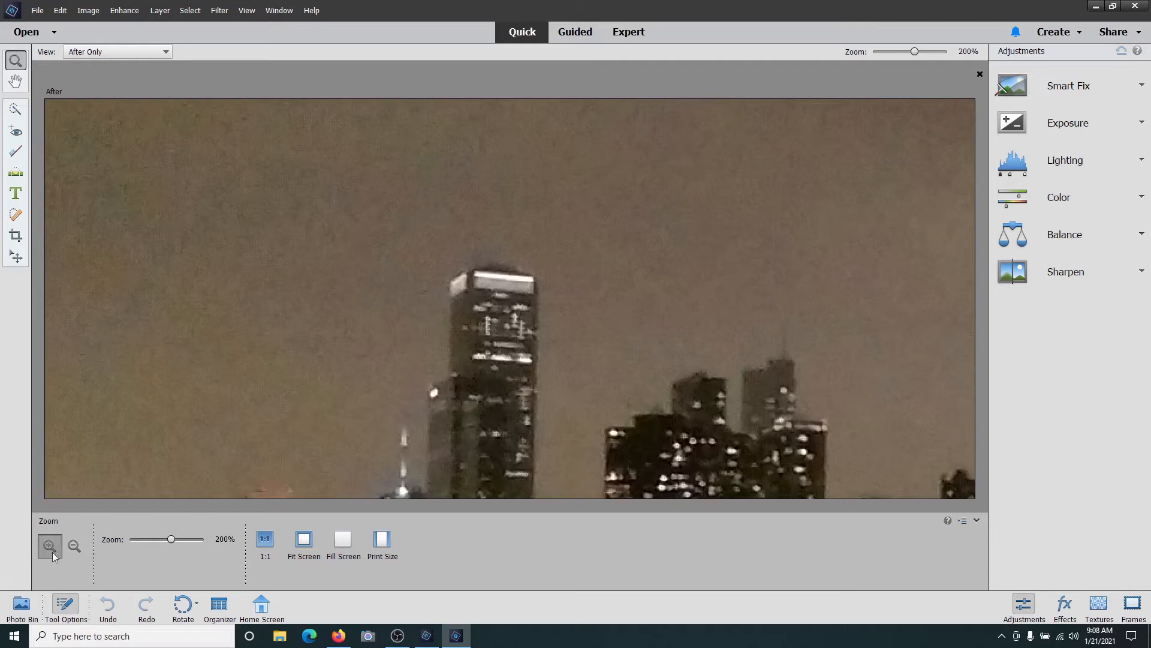
Step: Zoom out from the tower and set the skyline photo's magnification to 52%
left_click(504, 312)
left_click(527, 314)
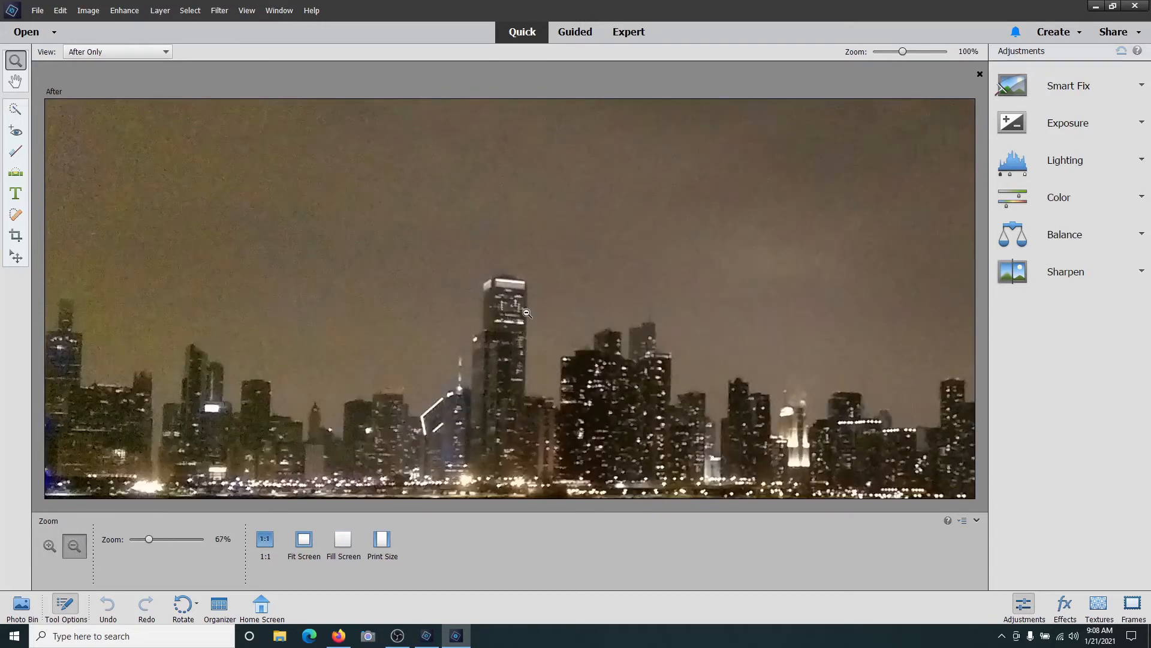
left_click(551, 317)
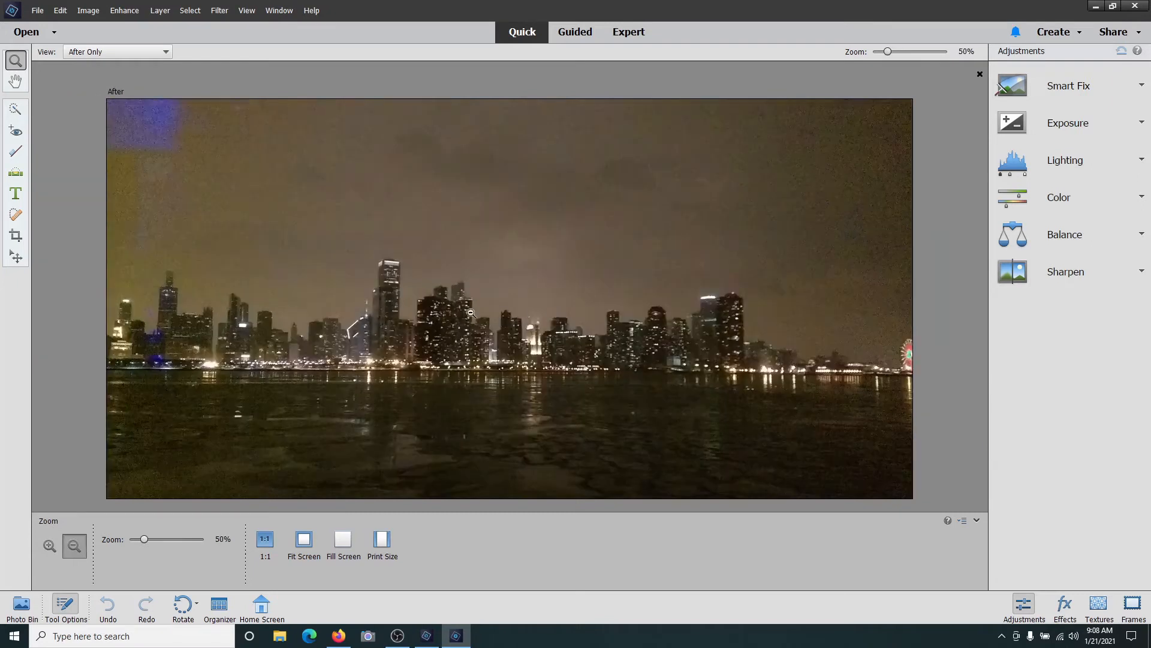
mouse_move(144, 539)
left_mouse_down()
mouse_move(163, 539)
mouse_move(145, 541)
left_mouse_up()
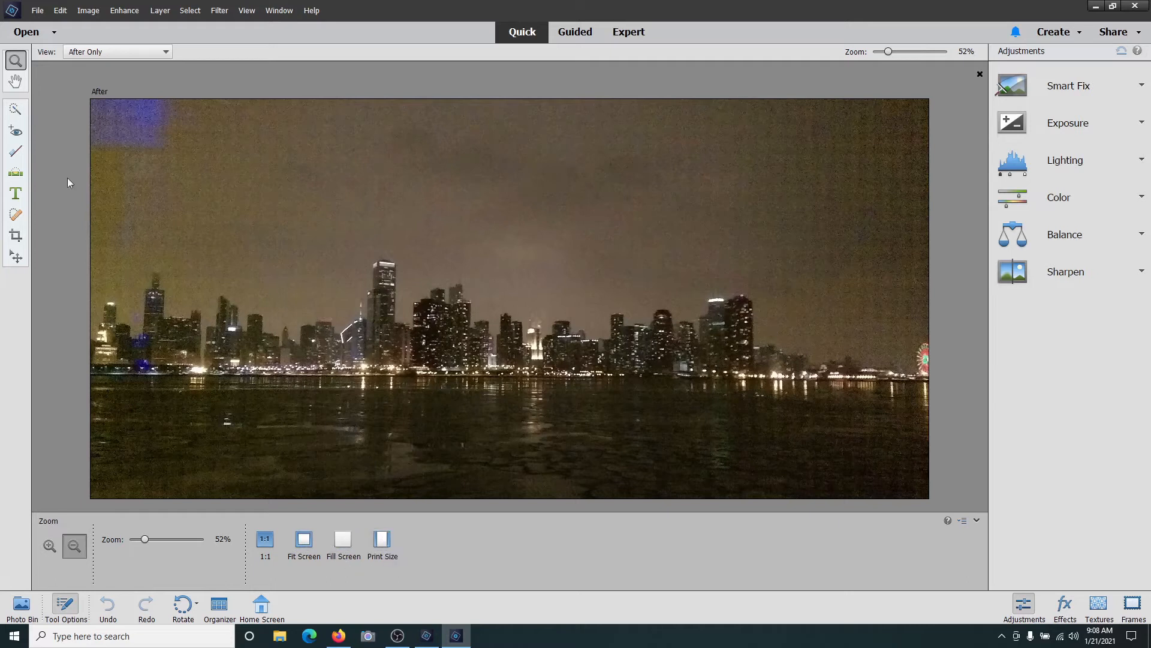
Step: Magnify the tallest tower in the skyline photo to 200% again
left_click(50, 546)
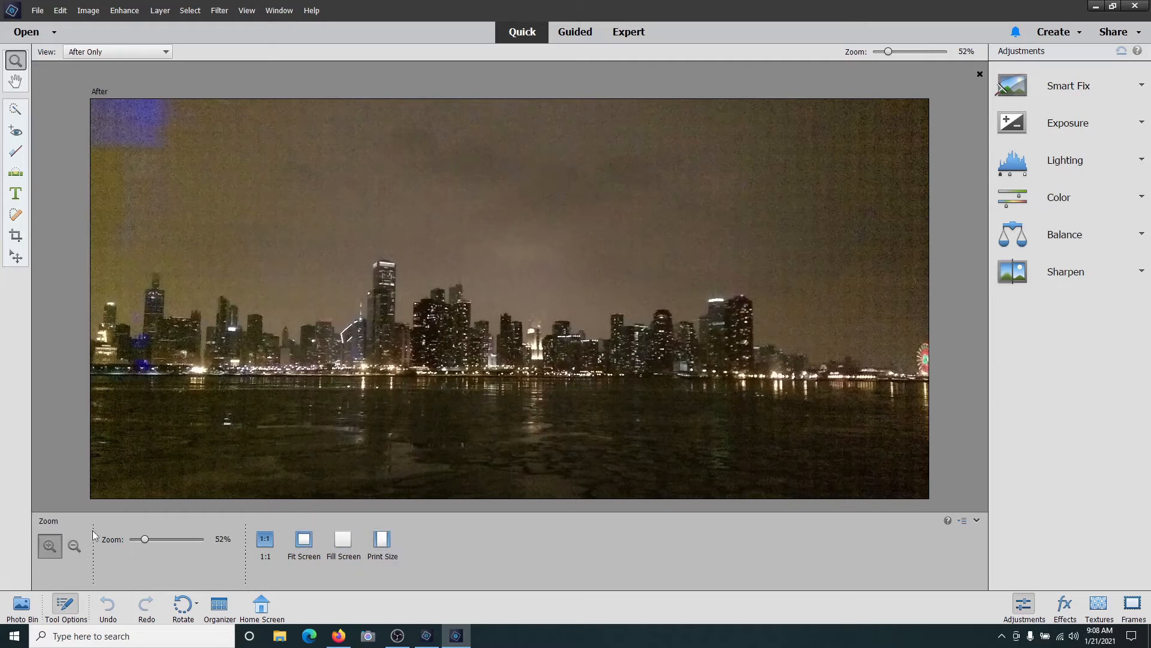
left_click(439, 294)
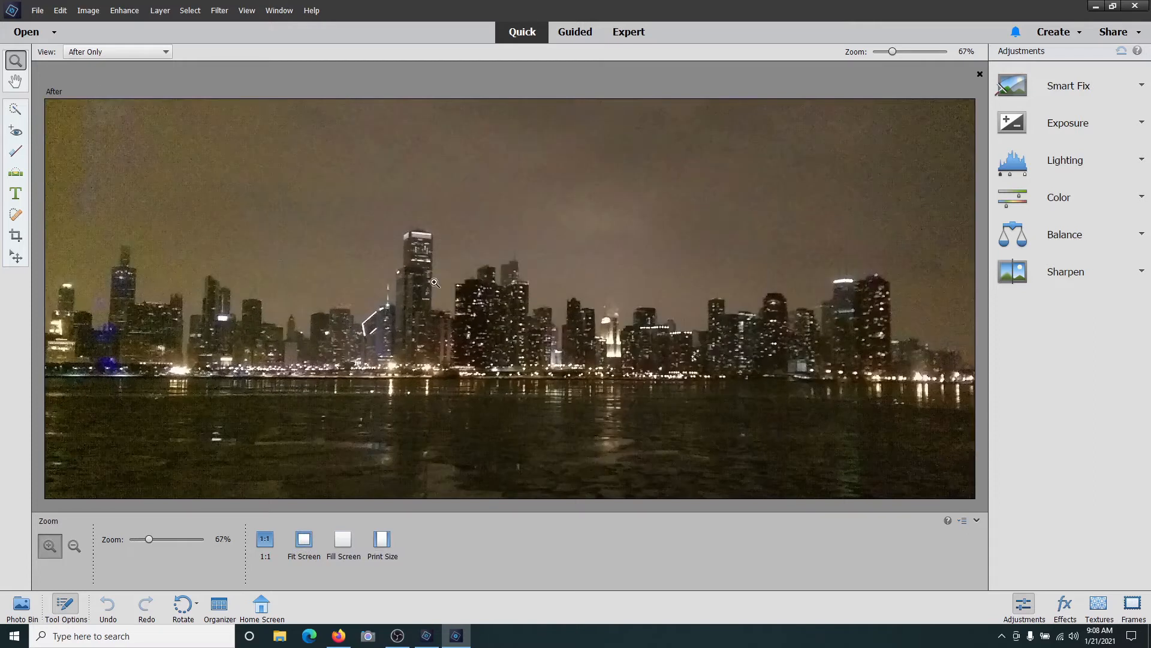
left_click(437, 282)
left_click(492, 279)
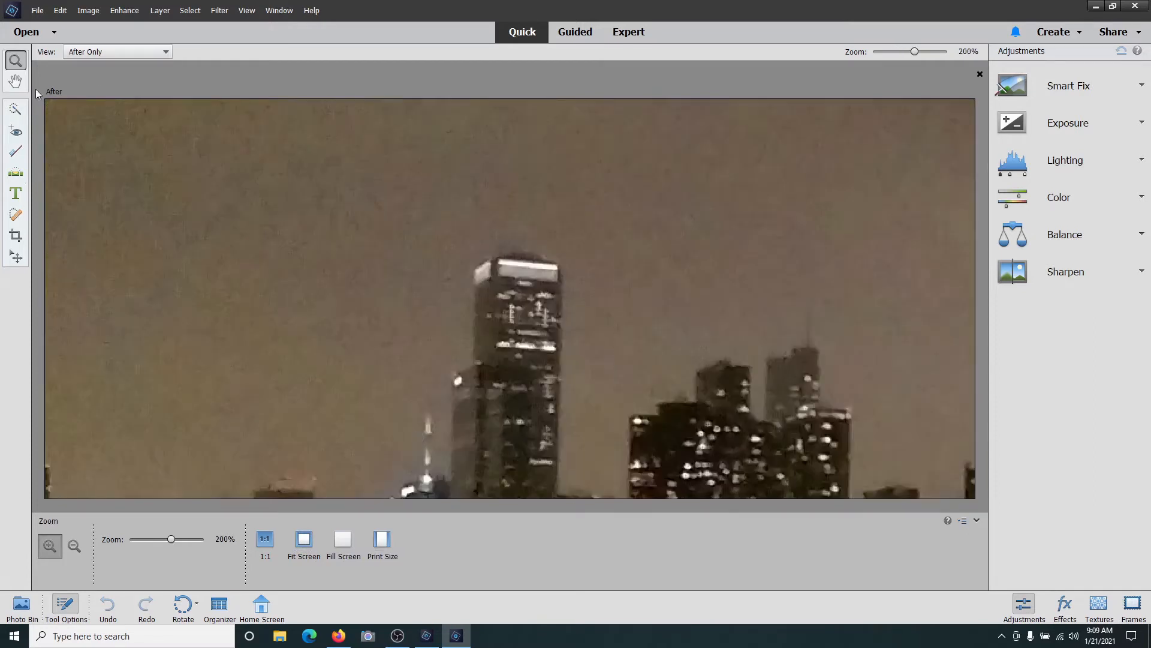
Step: Examine the buildings along the waterfront by moving across the magnified skyline with the Hand tool
left_click(16, 81)
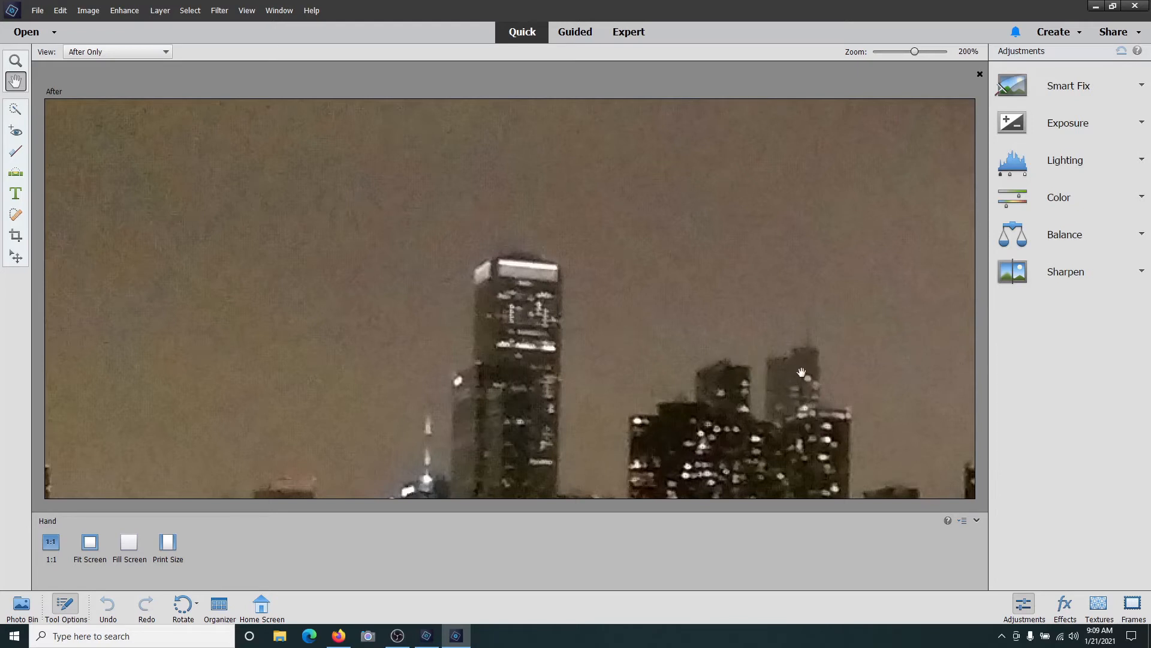
left_click_drag(801, 373, 813, 153)
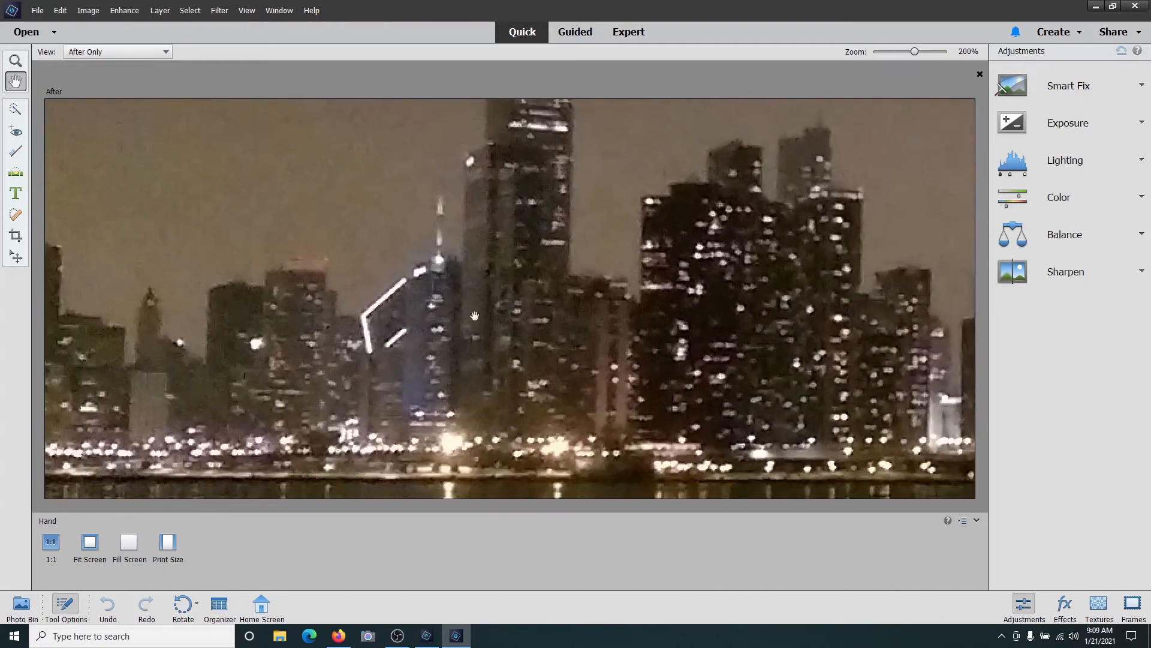
left_click_drag(376, 301, 469, 295)
left_click_drag(339, 298, 432, 300)
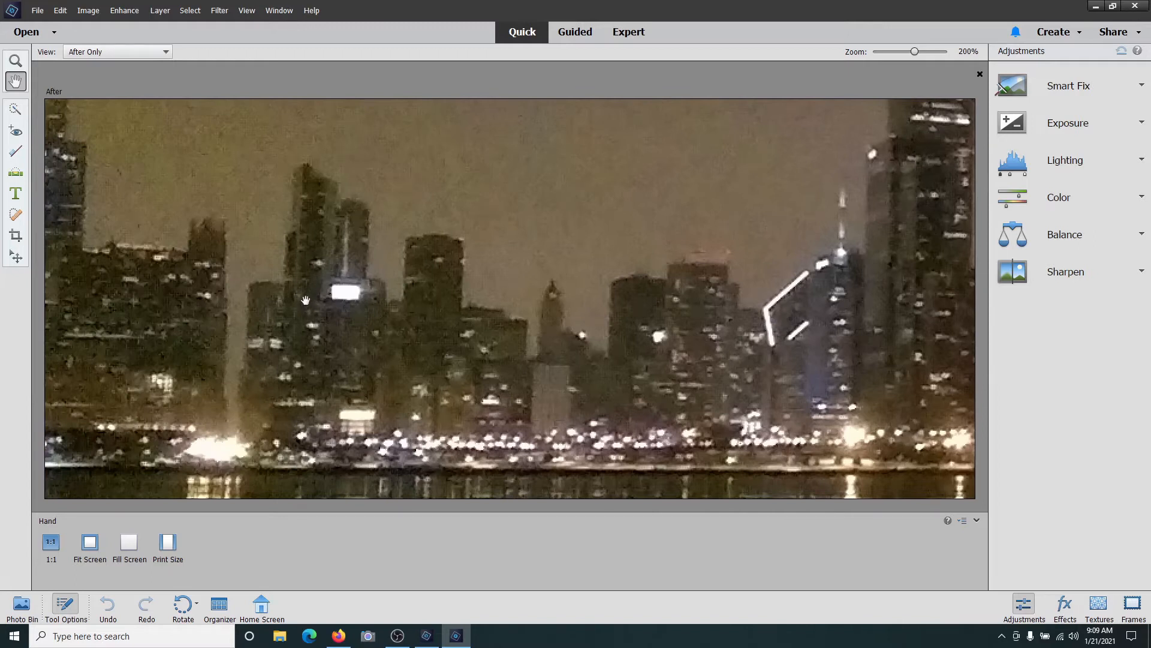
left_click_drag(601, 322, 182, 308)
left_click_drag(669, 275, 377, 310)
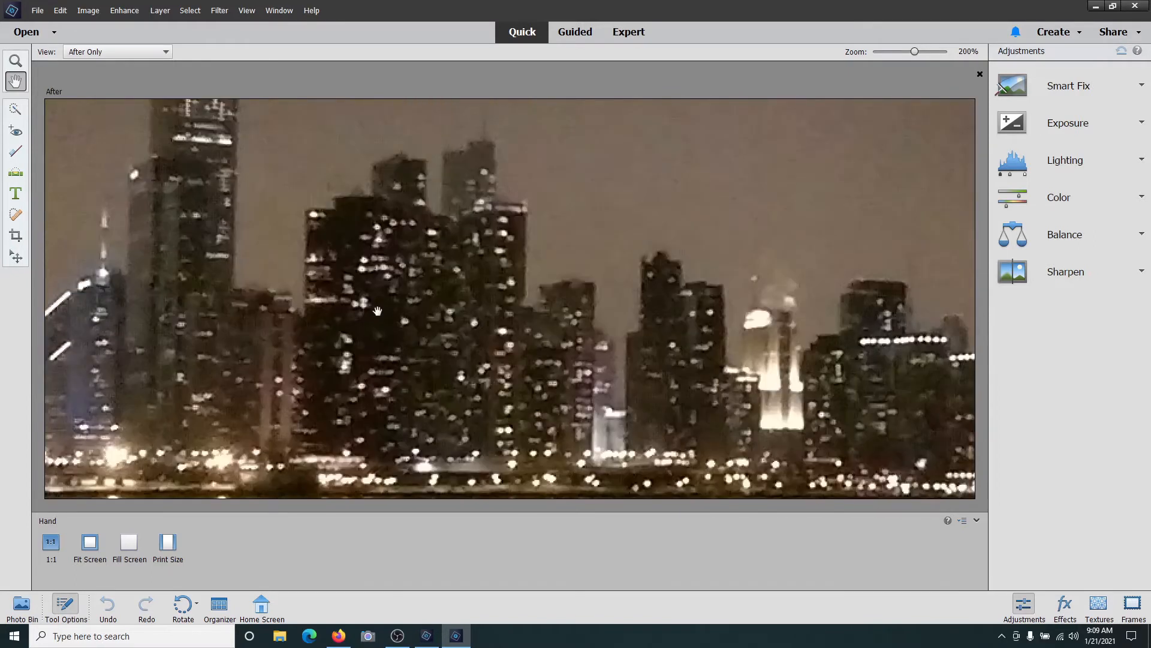
left_click_drag(692, 339, 433, 274)
left_click_drag(198, 297, 579, 319)
left_click_drag(270, 297, 503, 310)
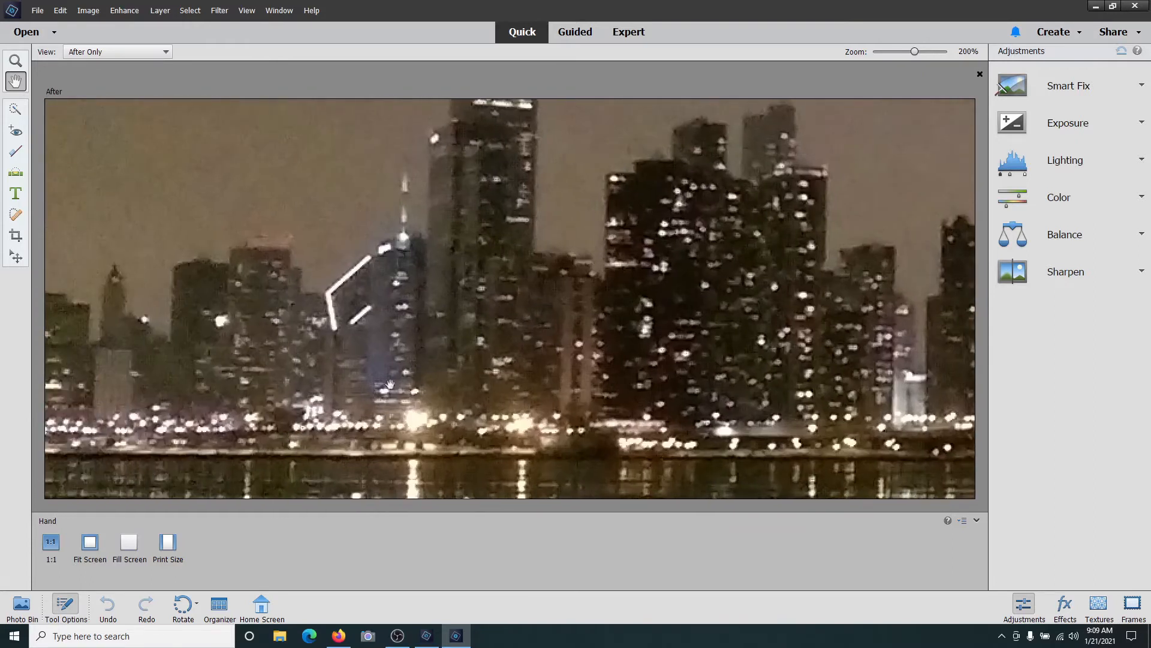
Step: Zoom out until the entire skyline photo is shown, and enlarge it to 50%
left_click(16, 60)
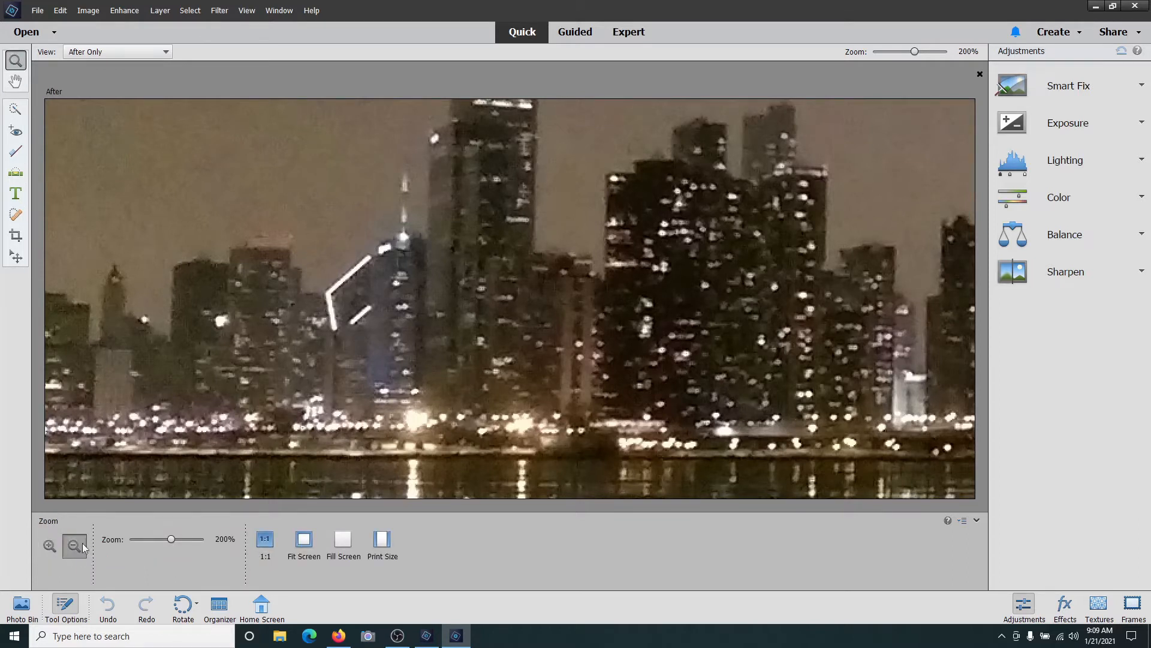
left_click(430, 341)
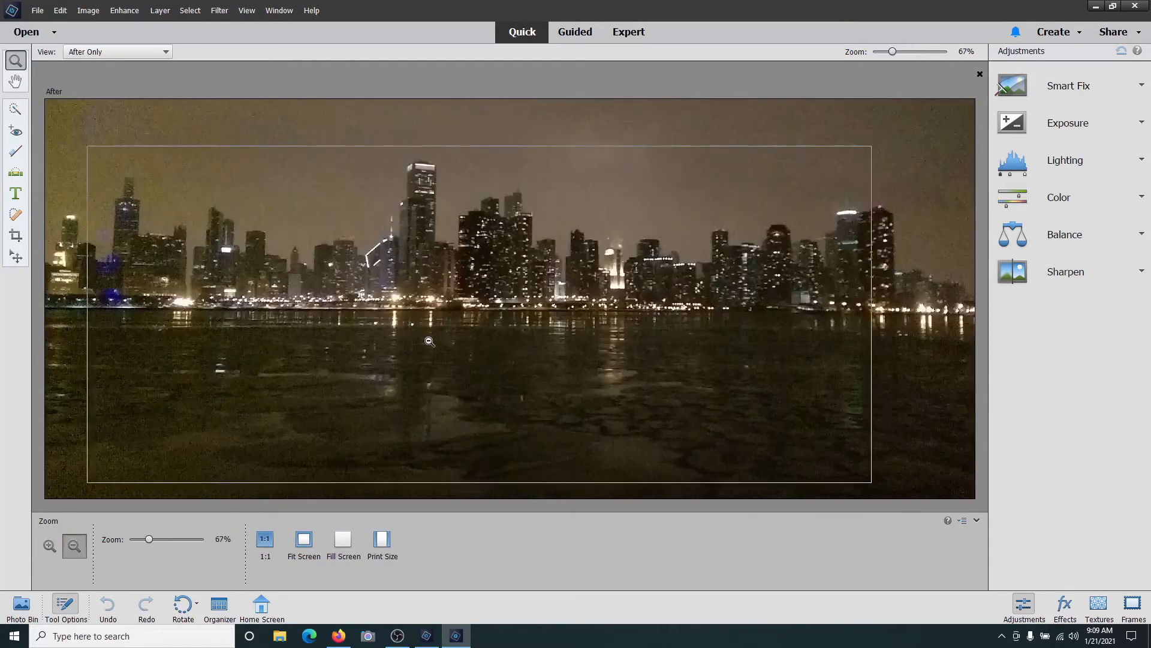
left_click(430, 341)
left_click(496, 289)
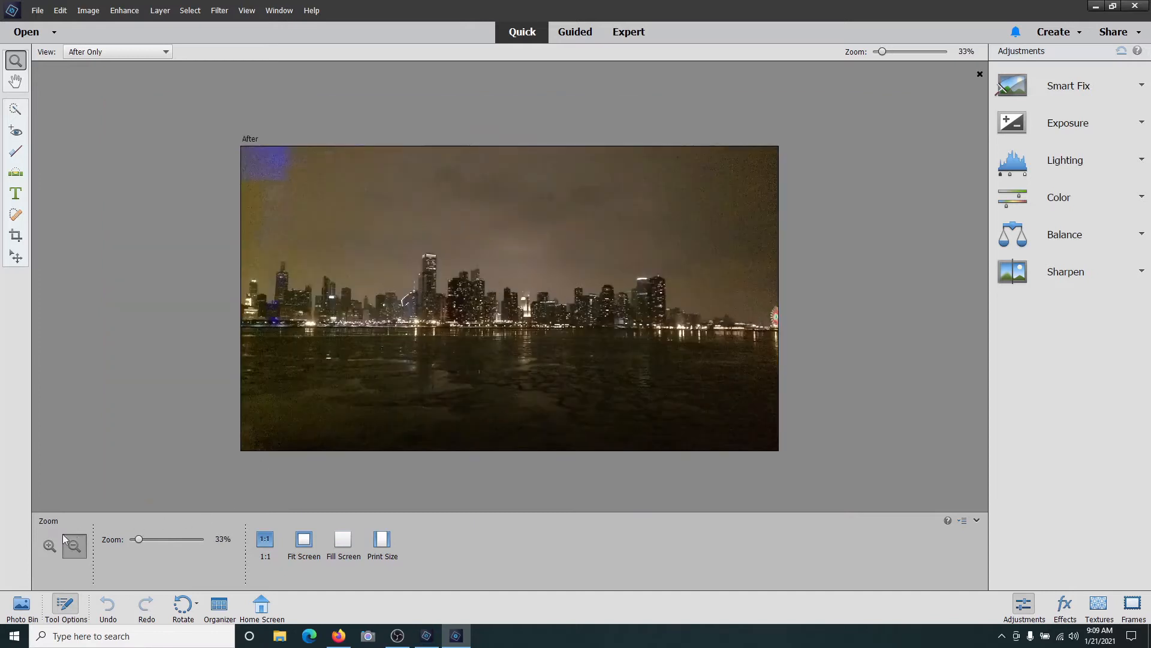
left_click(49, 545)
left_click(549, 298)
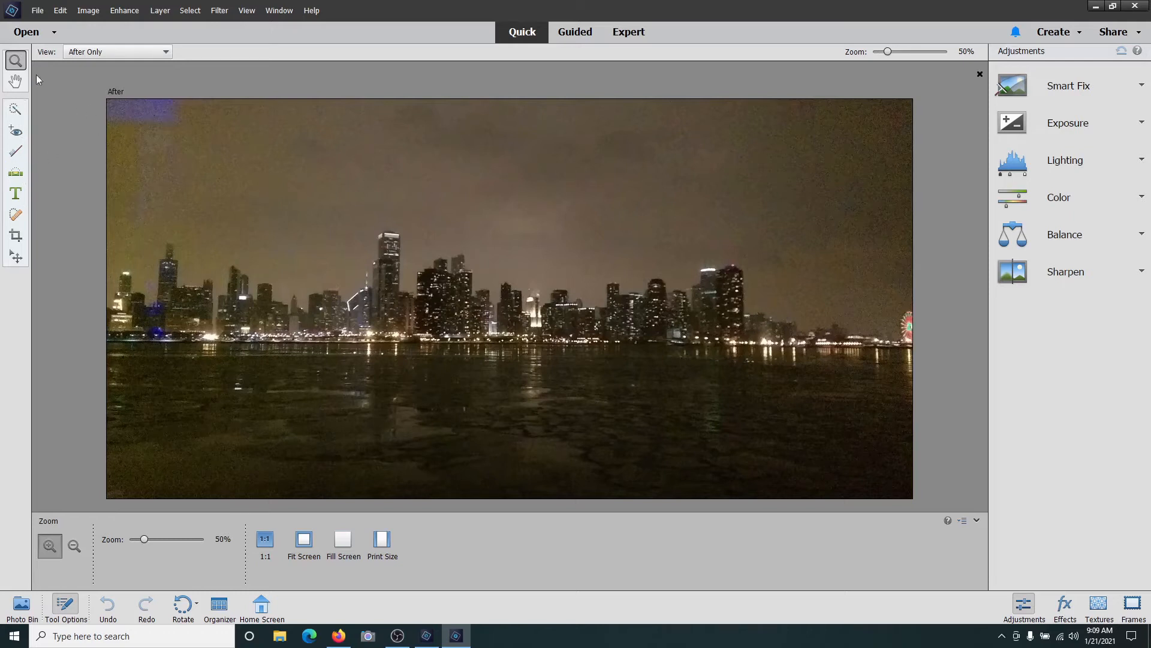
Step: Magnify the tallest tower in the skyline photo to 200%
left_click(15, 109)
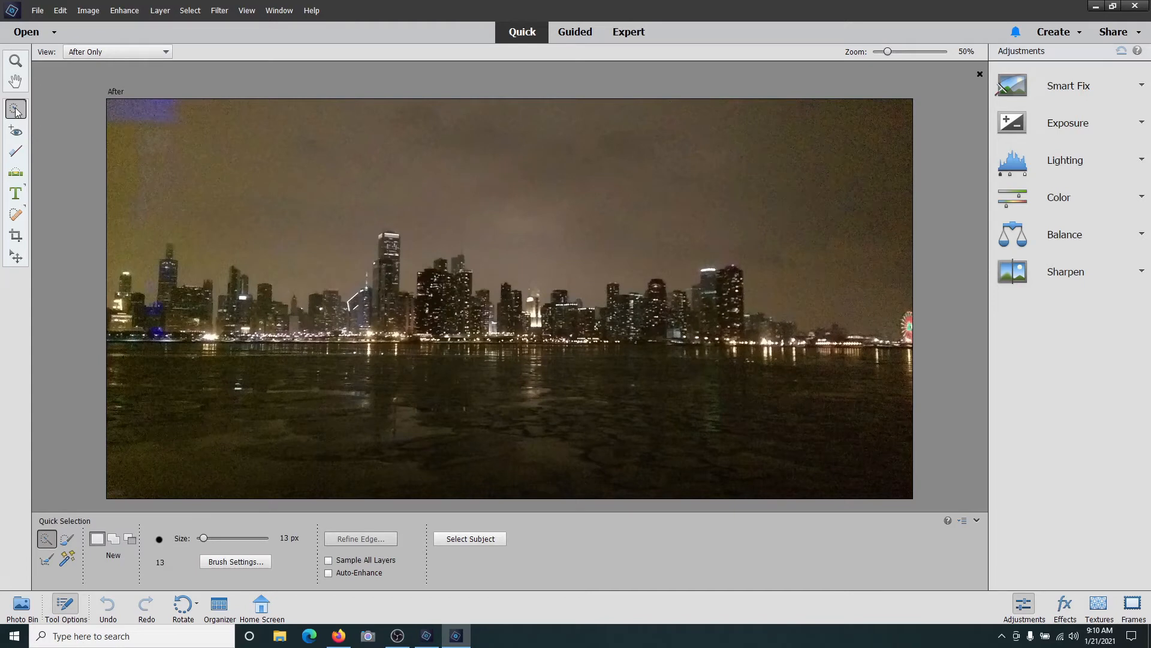
left_click(16, 61)
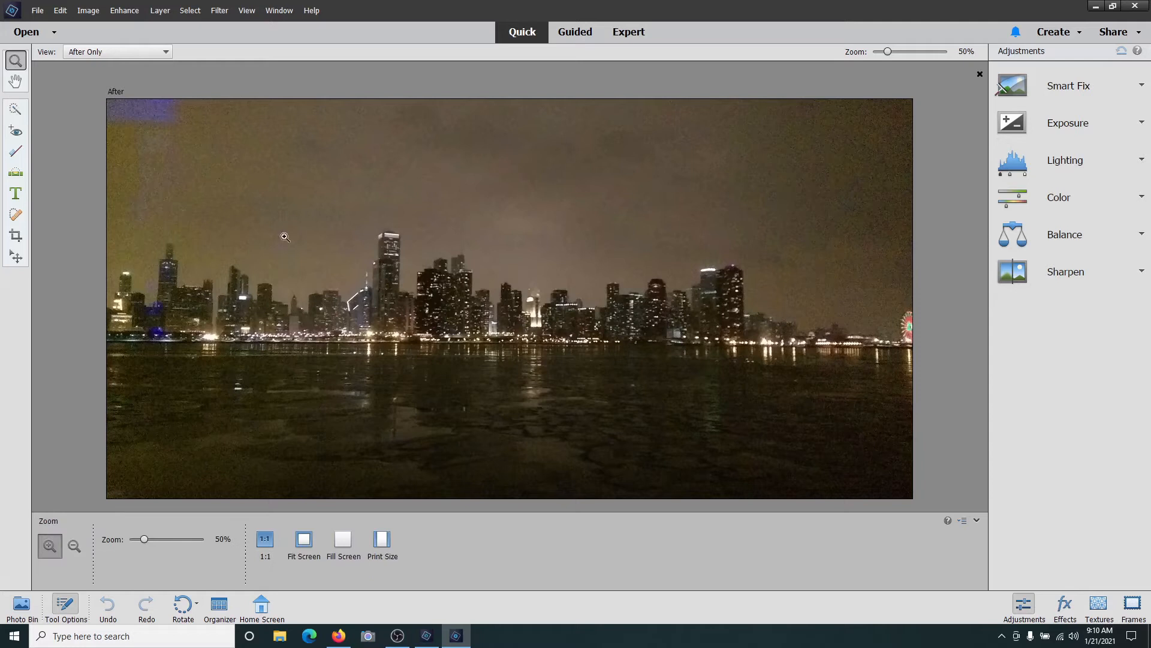
left_click(407, 241)
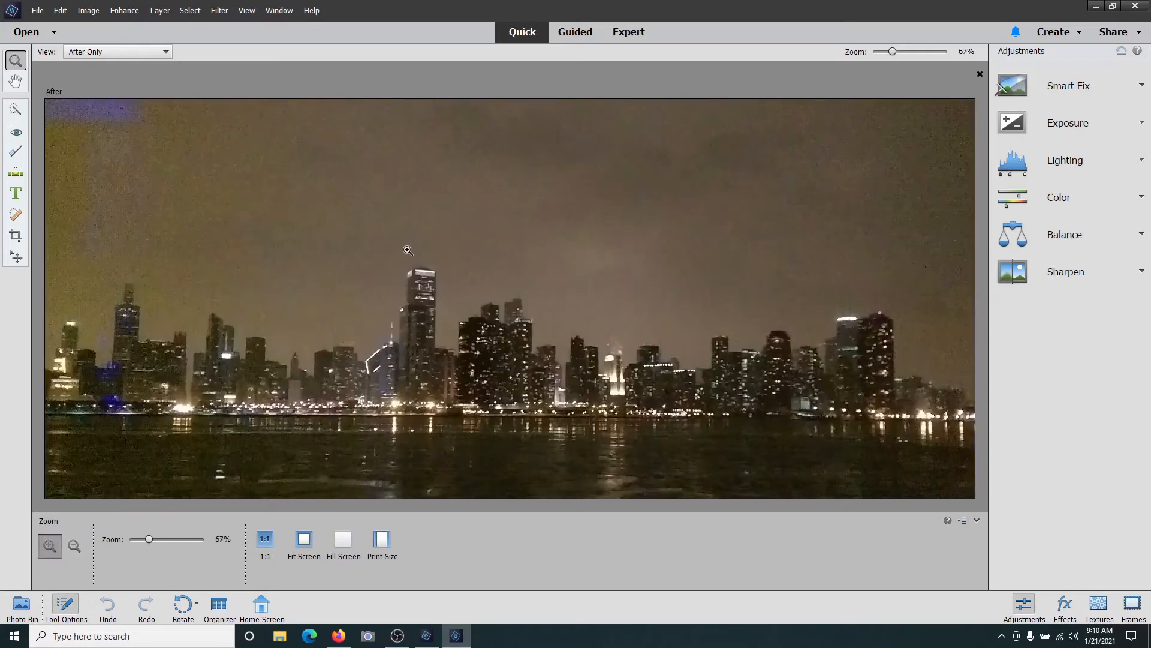
left_click(430, 297)
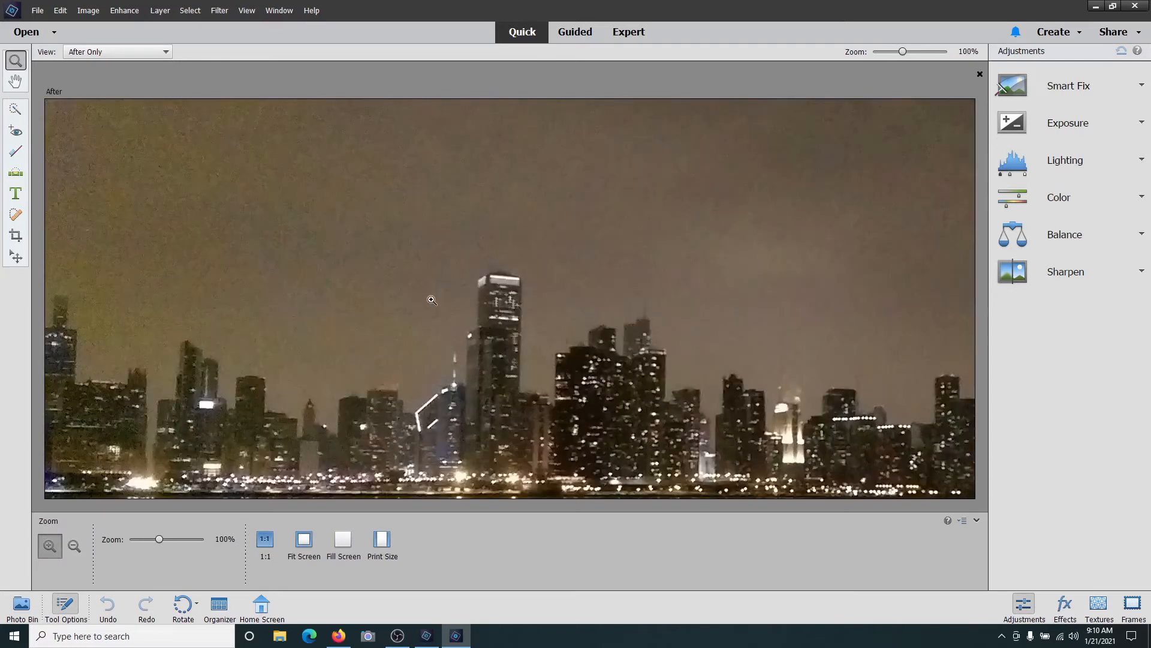
left_click(502, 314)
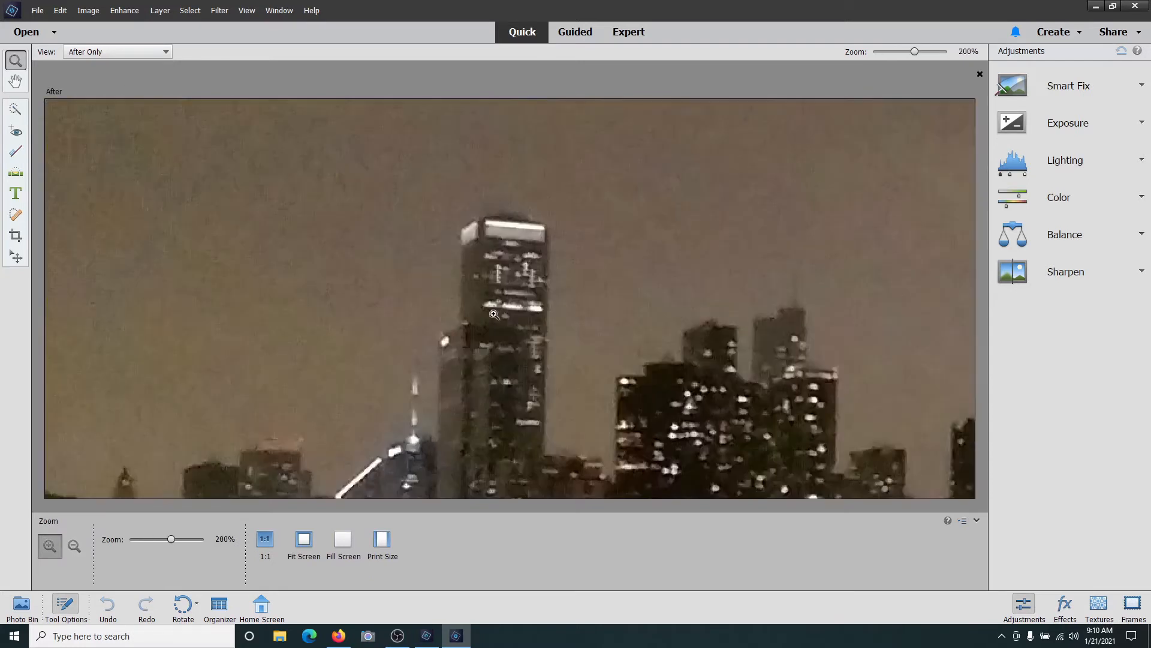
Step: Select the upper part of the tallest tower with the Quick Selection tool, using a 13 px brush
left_click(16, 111)
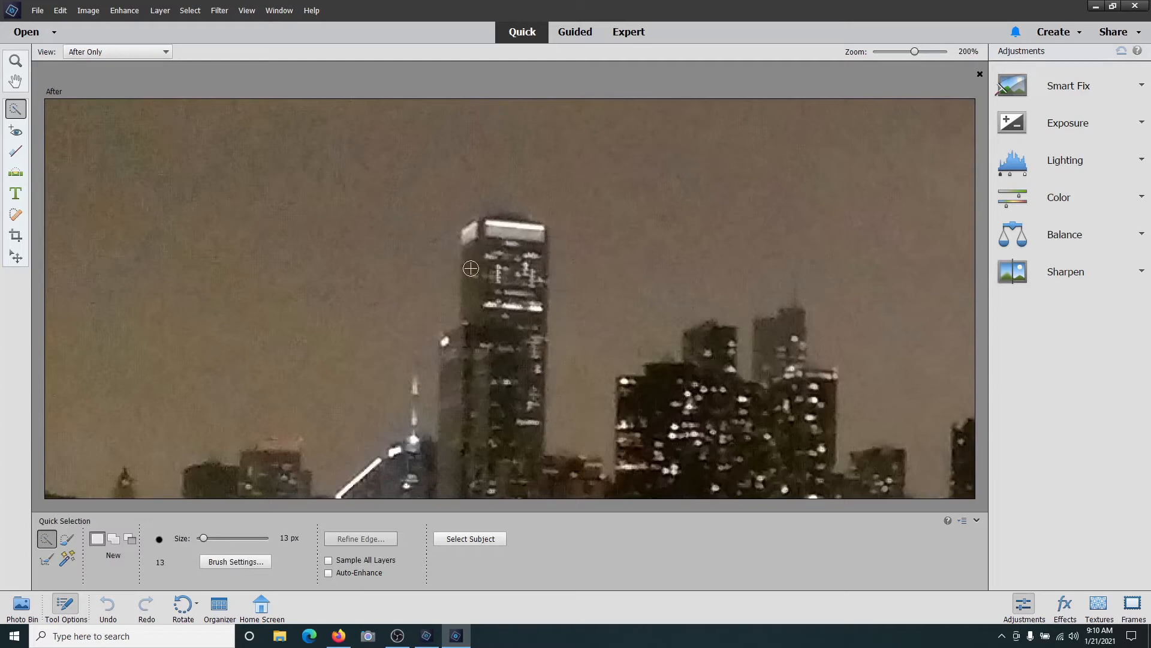
mouse_move(471, 240)
left_mouse_down()
mouse_move(483, 297)
mouse_move(492, 233)
mouse_move(509, 234)
mouse_move(538, 283)
left_mouse_up()
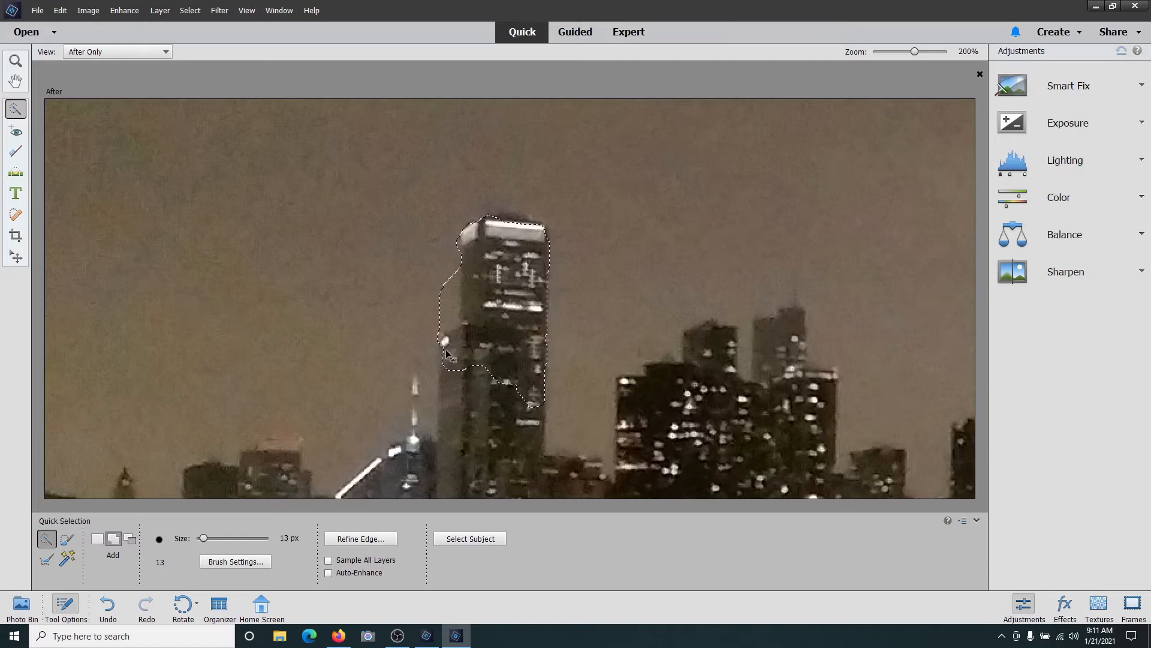
key("ctrl+z")
left_click(453, 391)
Step: Try adding the sky around the tower to the selection, undo that, and extend the tower's selection down to its lower floors
mouse_move(324, 165)
left_mouse_down()
mouse_move(848, 226)
mouse_move(815, 354)
left_mouse_up()
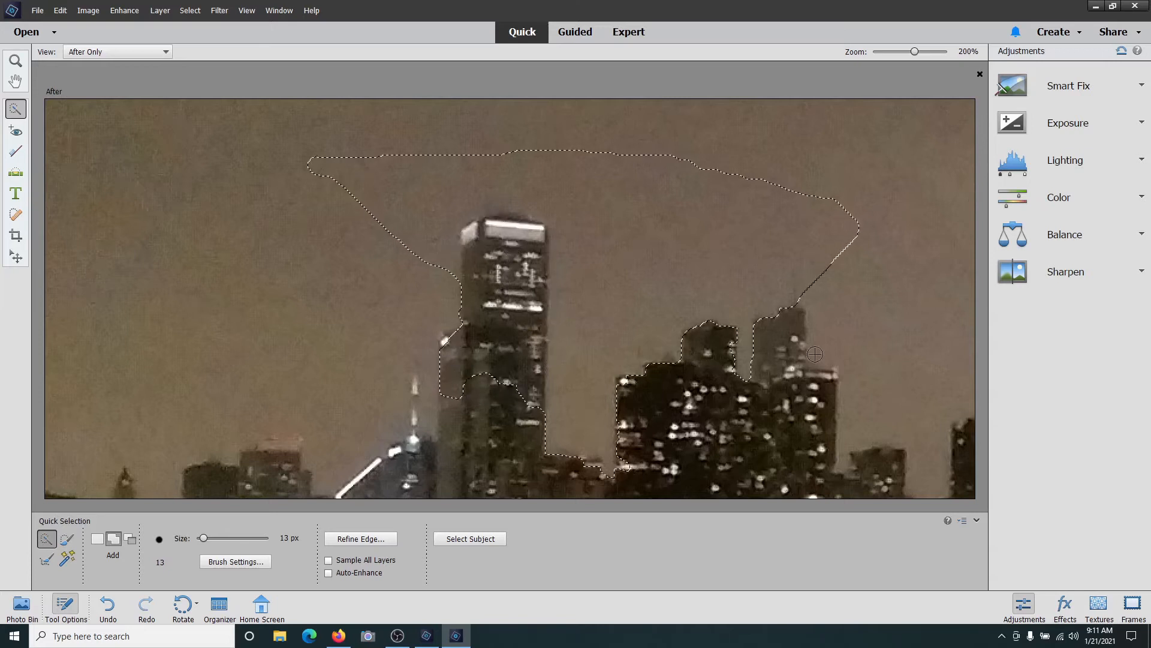
key("ctrl+z")
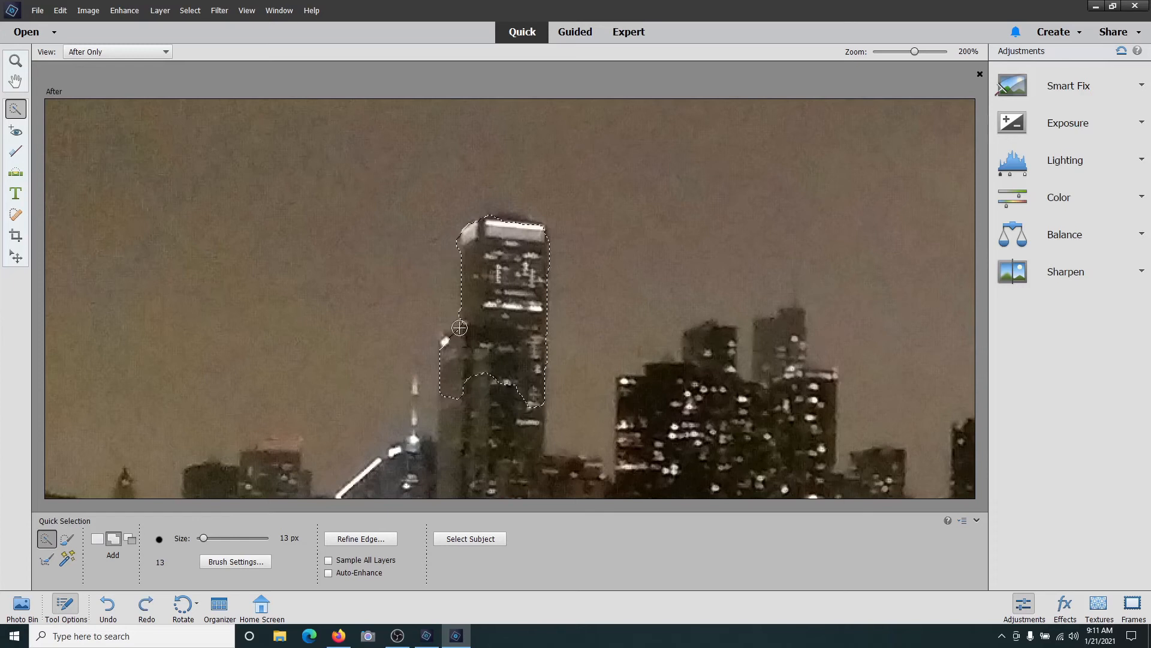
left_click_drag(485, 394, 487, 399)
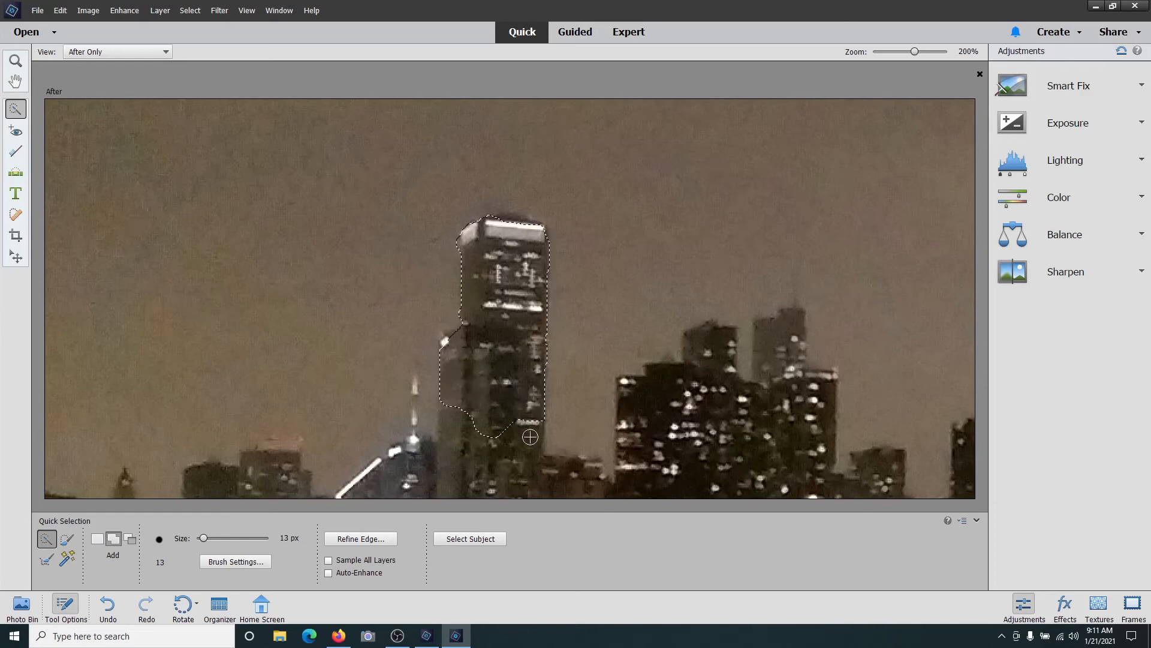
mouse_move(461, 433)
left_mouse_down()
mouse_move(460, 464)
mouse_move(519, 475)
mouse_move(457, 485)
left_mouse_up()
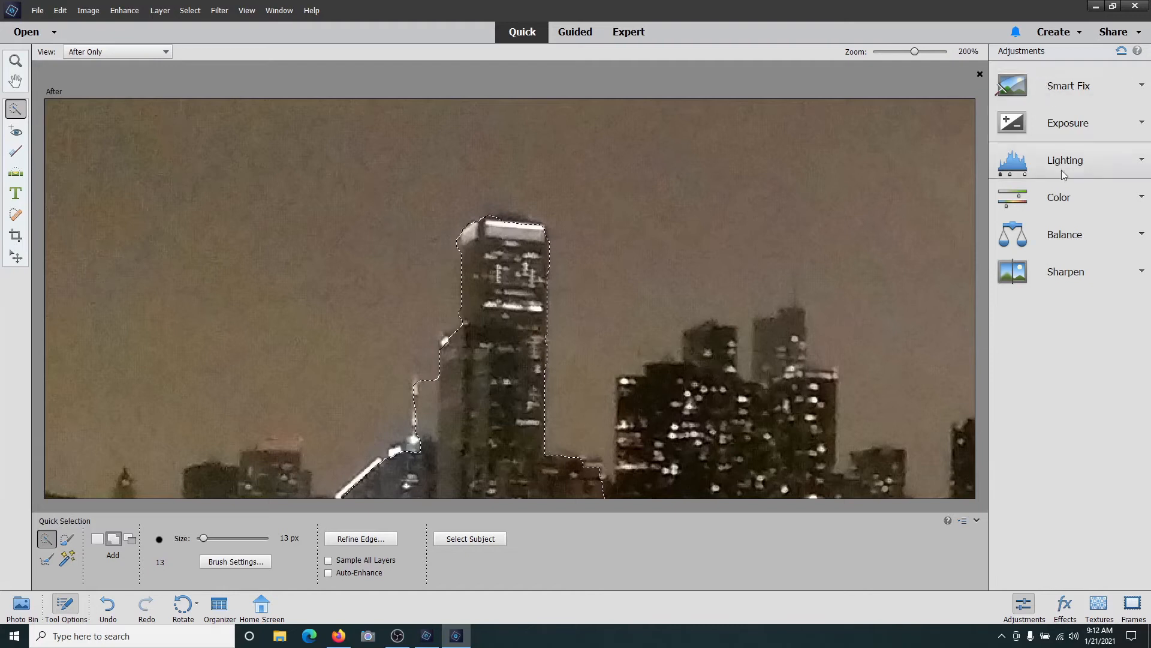
Step: Zoom out from the tower until the entire skyline photo is shown at 33%
left_click(16, 61)
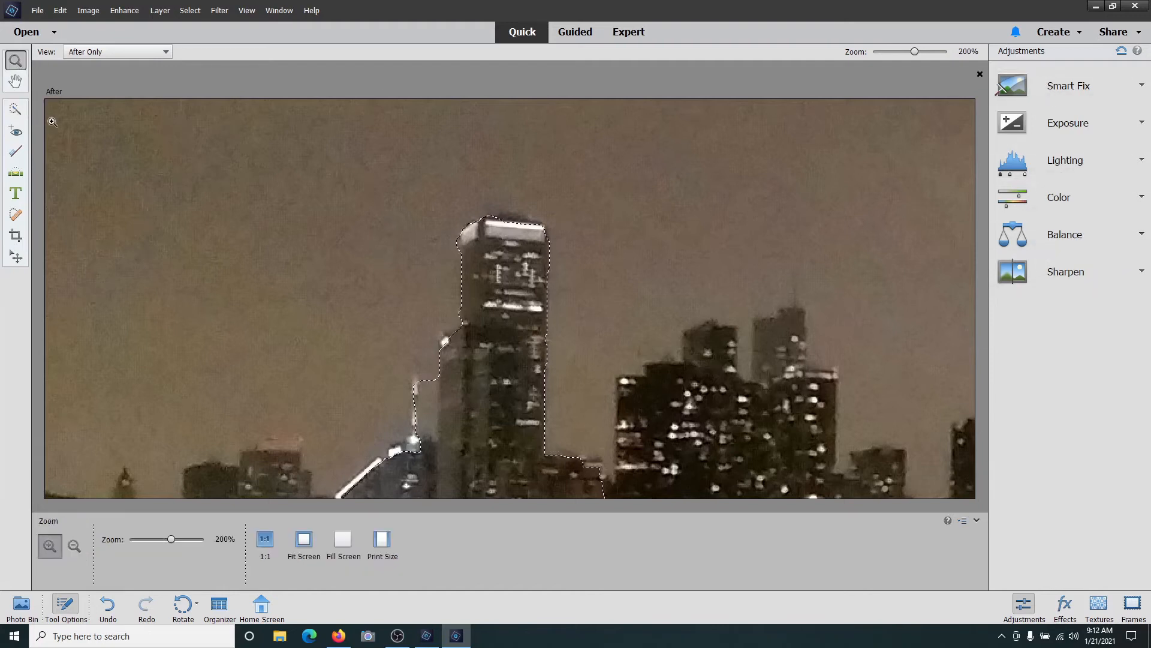
left_click(73, 545)
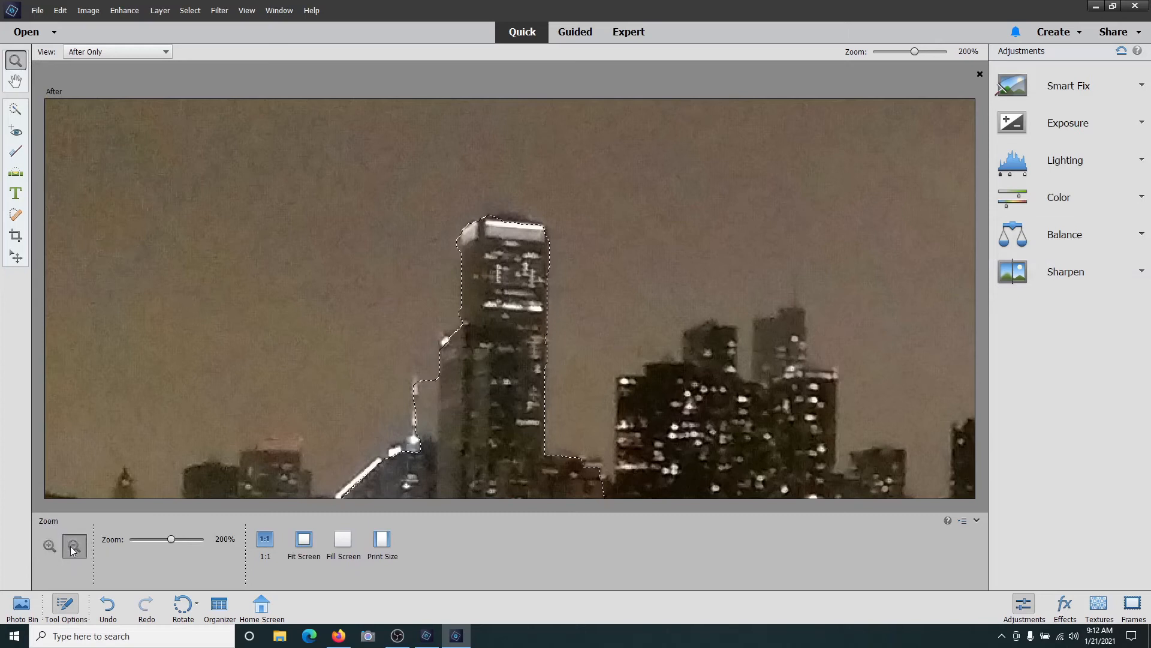
left_click(455, 275)
left_click(480, 278)
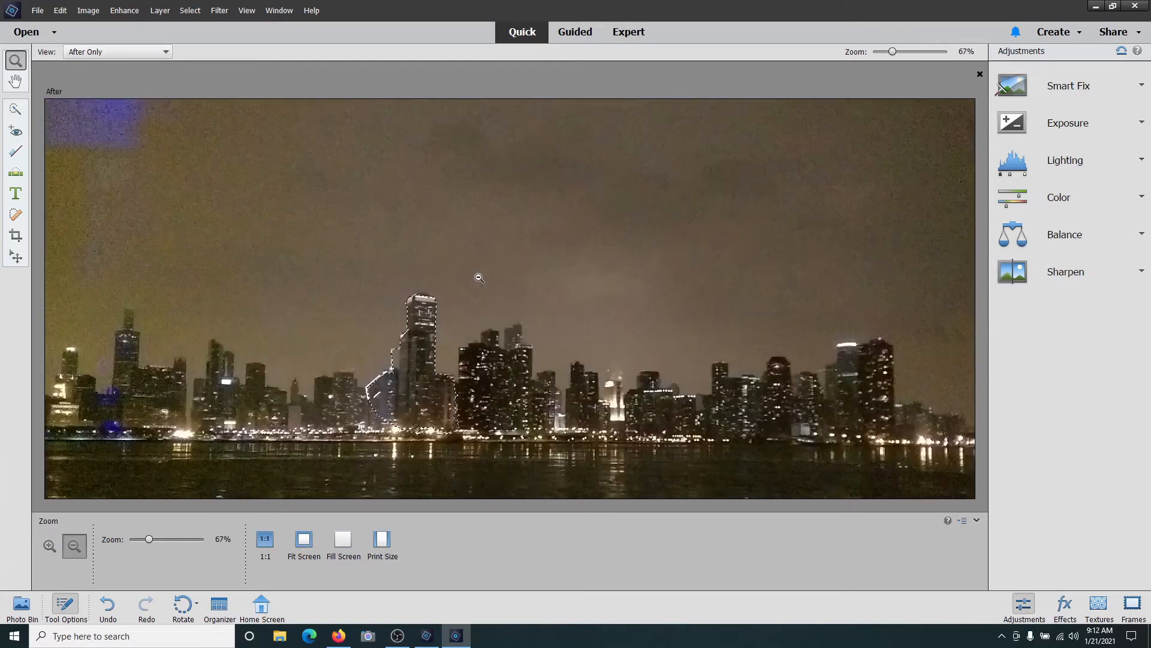
left_click(479, 278)
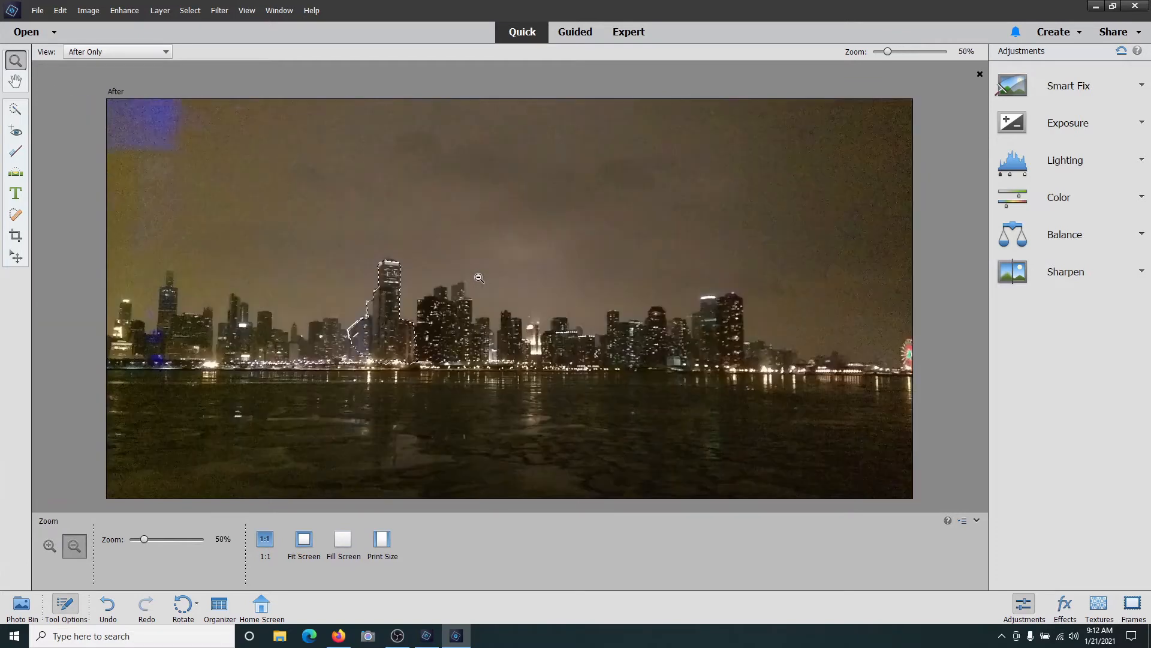
left_click(1142, 87)
left_click(339, 297)
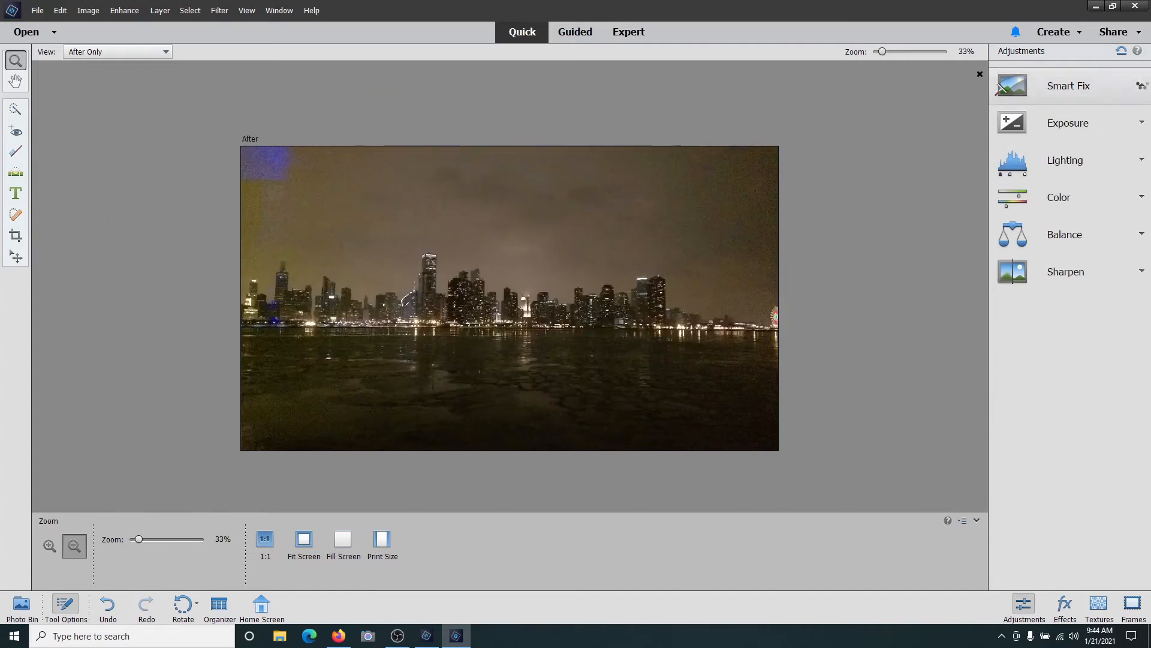
Step: Preview the Smart Fix variations up to 100 and the Exposure variations up to 4 on the skyline photo without keeping them
left_click(1141, 87)
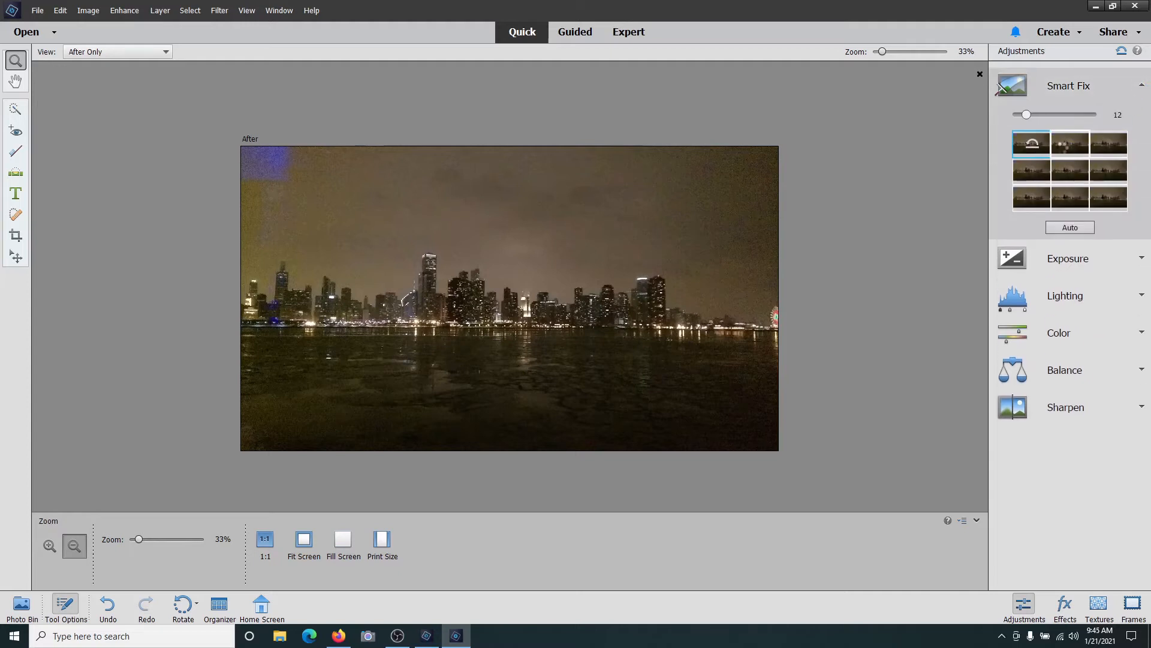
left_click(1109, 149)
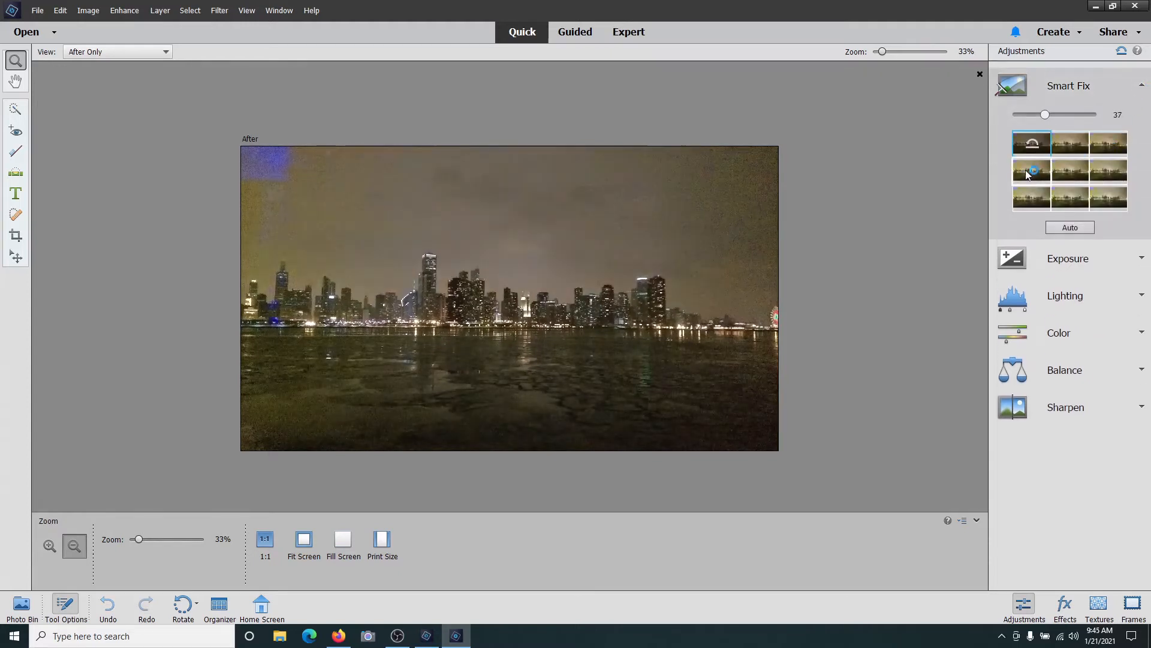
left_click(1066, 173)
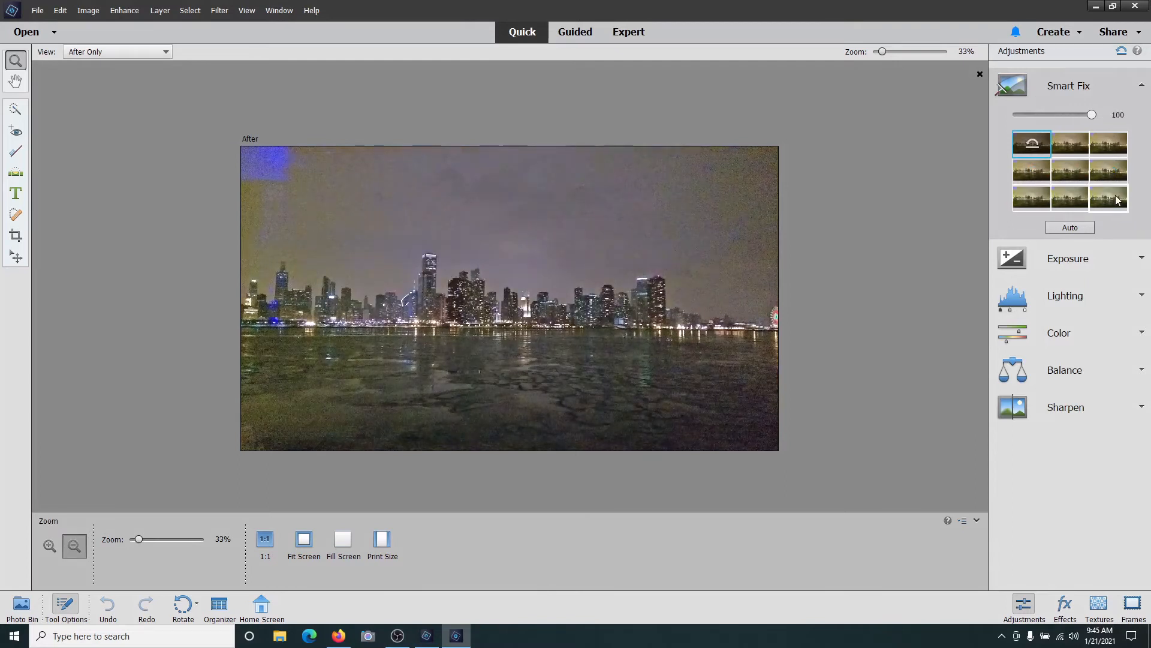
left_click(1143, 86)
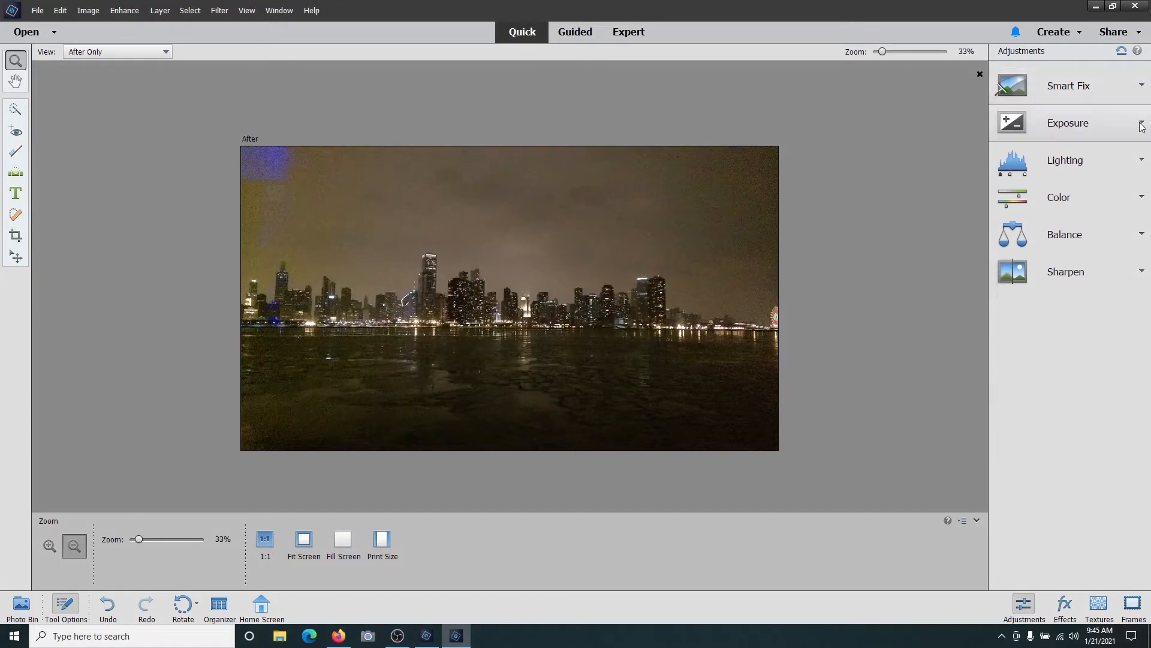
left_click(1142, 125)
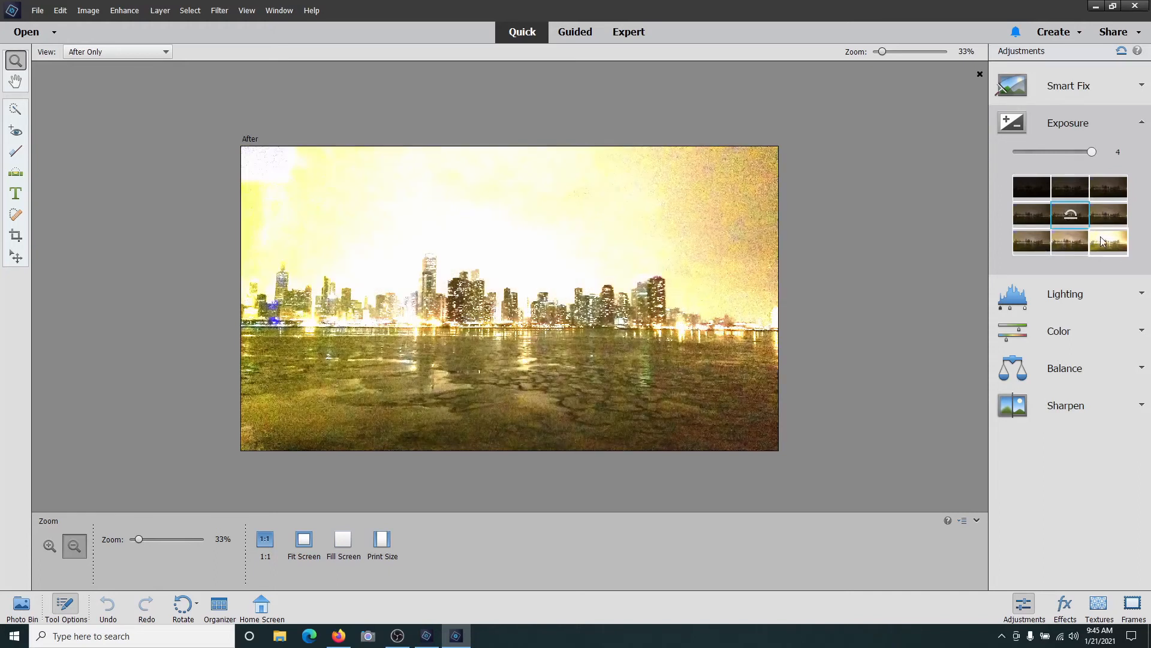
left_click(1142, 126)
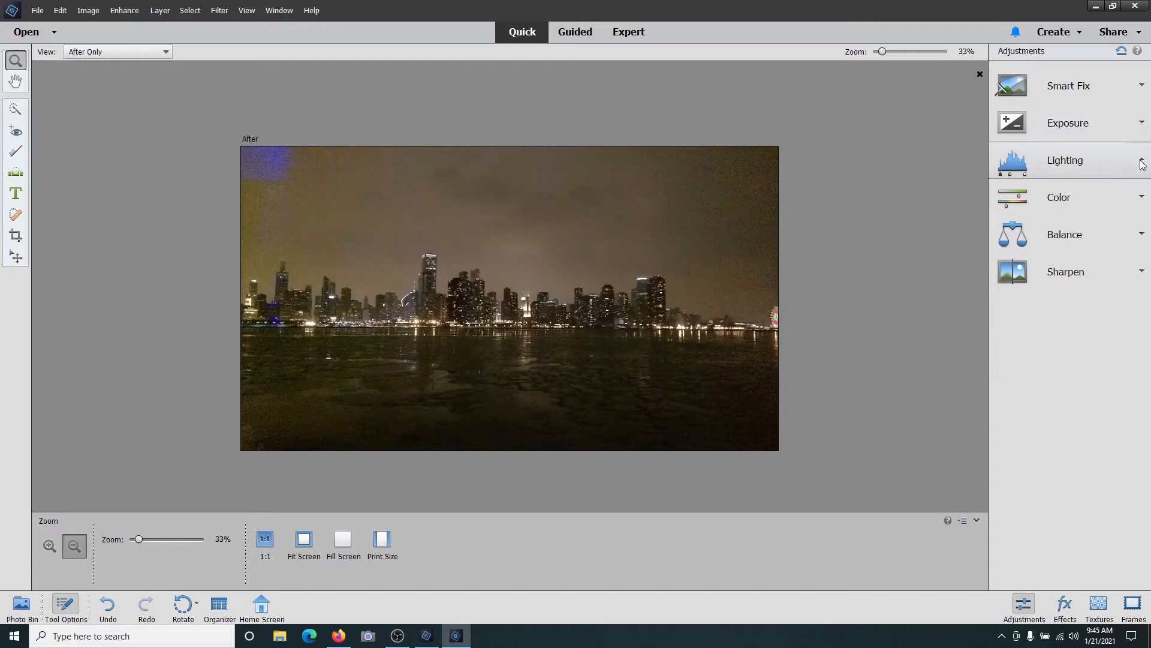
Step: Preview the Lighting variations for Shadows, Midtones at 75 and Highlights at 100 without keeping them
left_click(1142, 162)
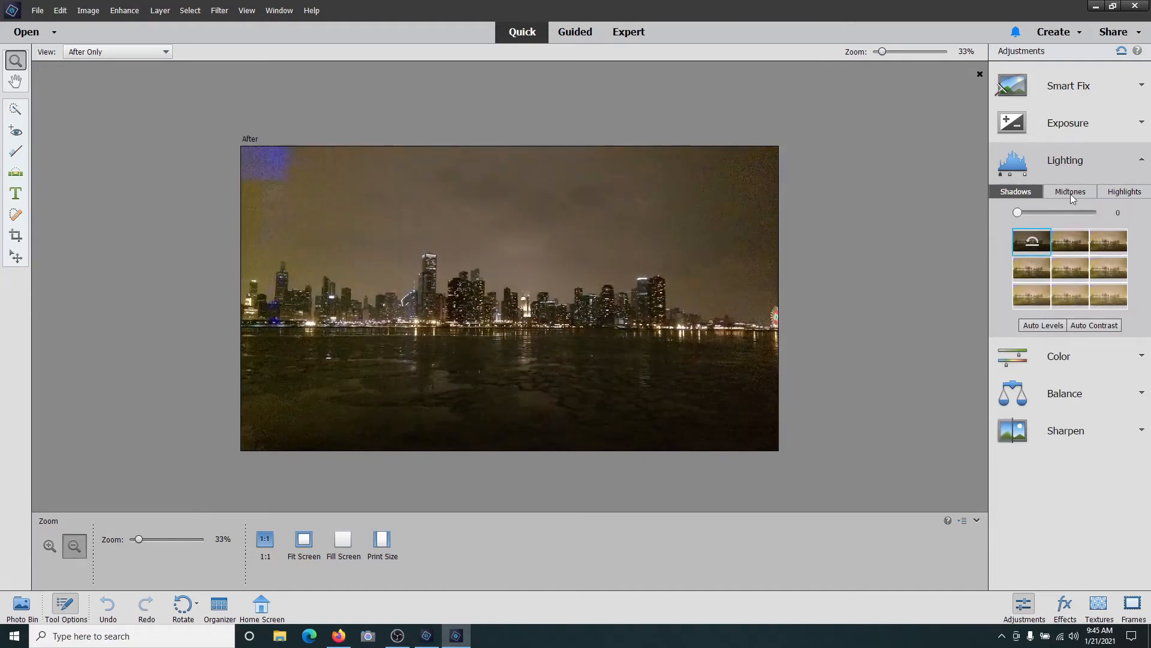
left_click(1071, 192)
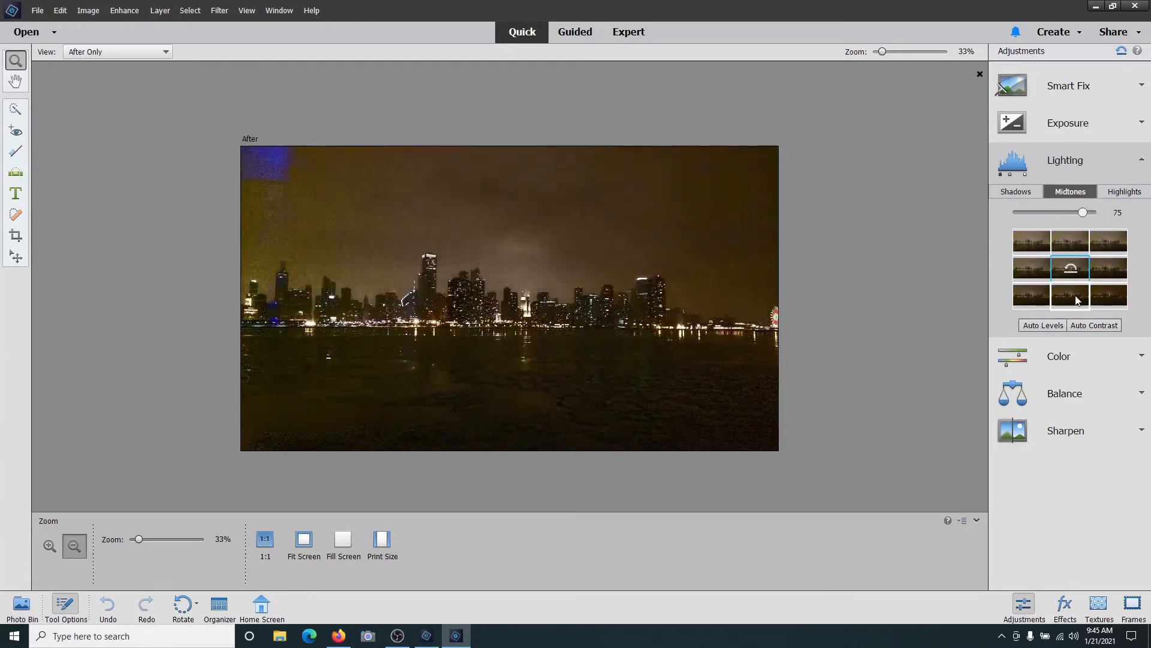
left_click(1119, 191)
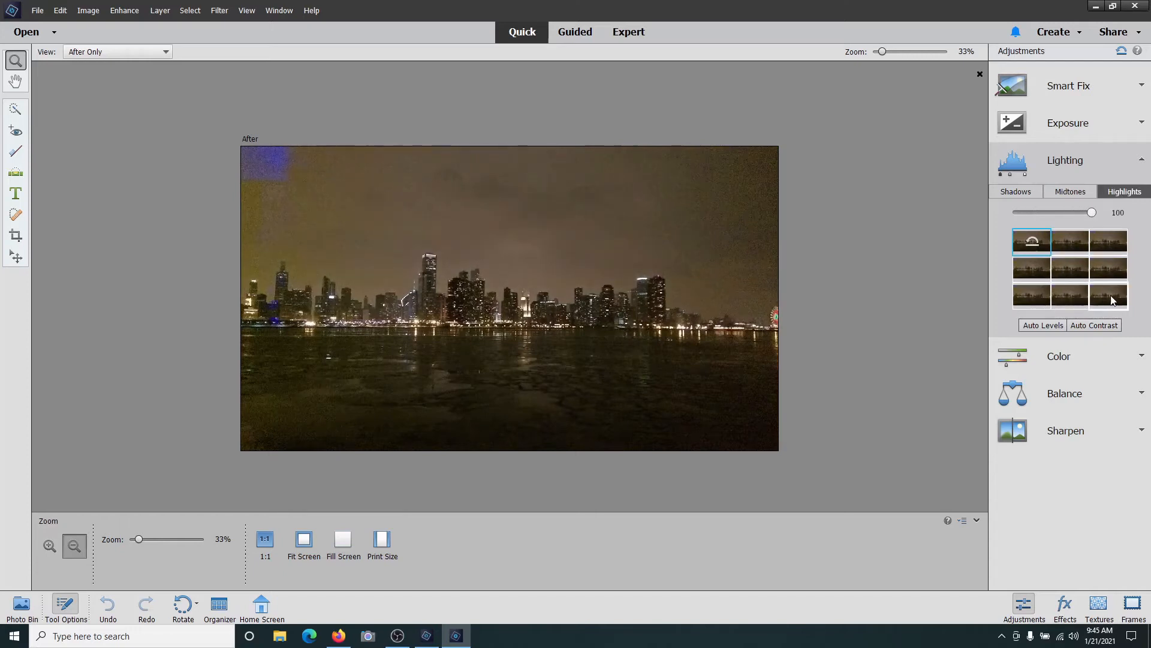
left_click(1142, 159)
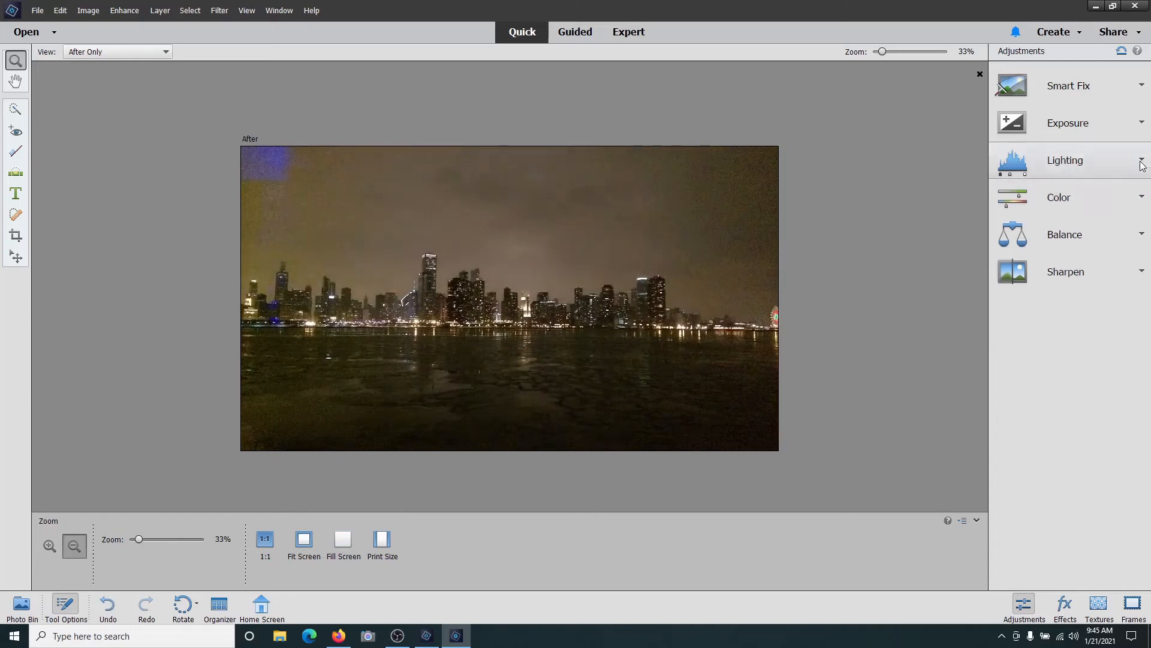
Step: Preview the Color variations for Saturation, Hue at 180 and Vibrance at 50 without keeping them
left_click(1141, 198)
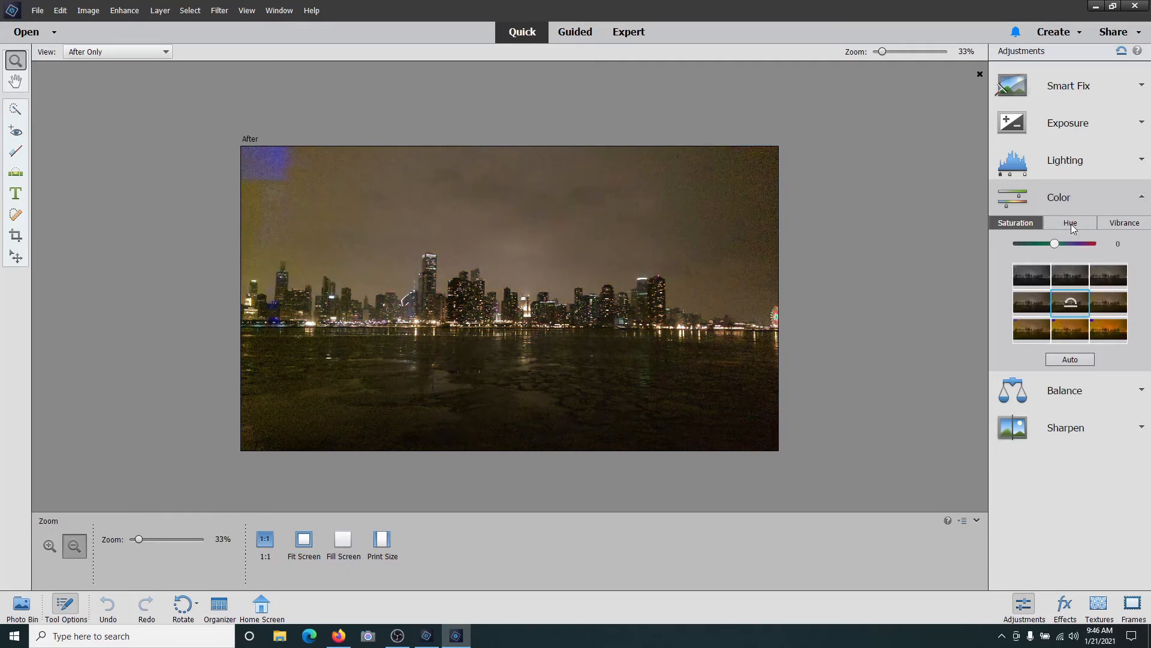
left_click(1072, 224)
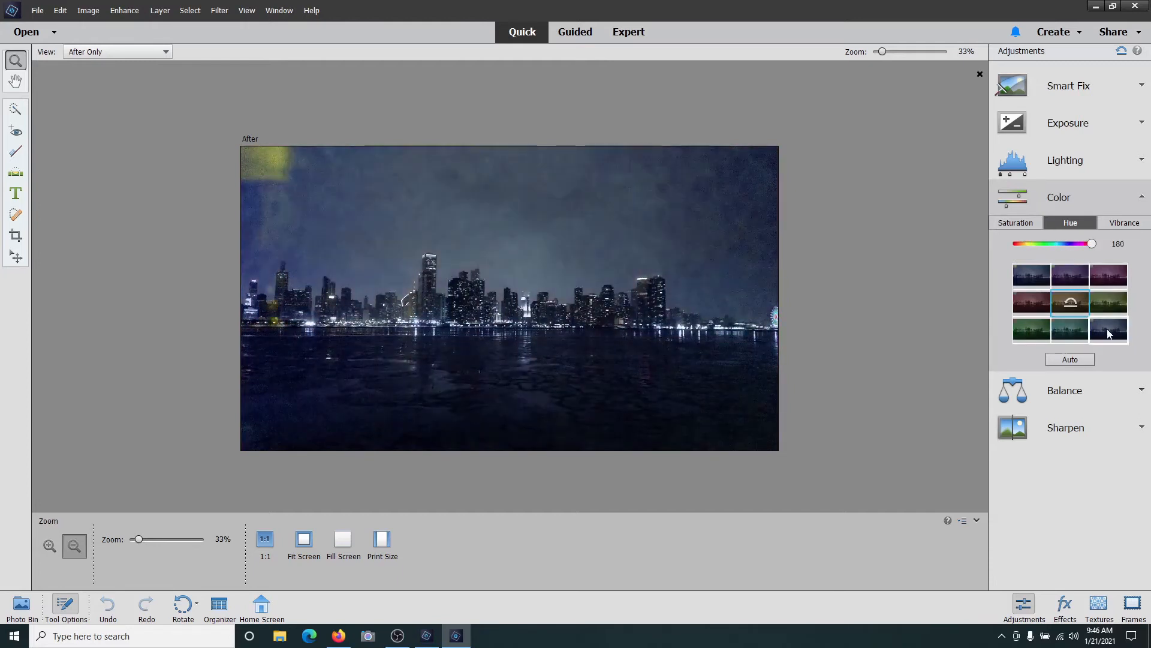
left_click(1119, 227)
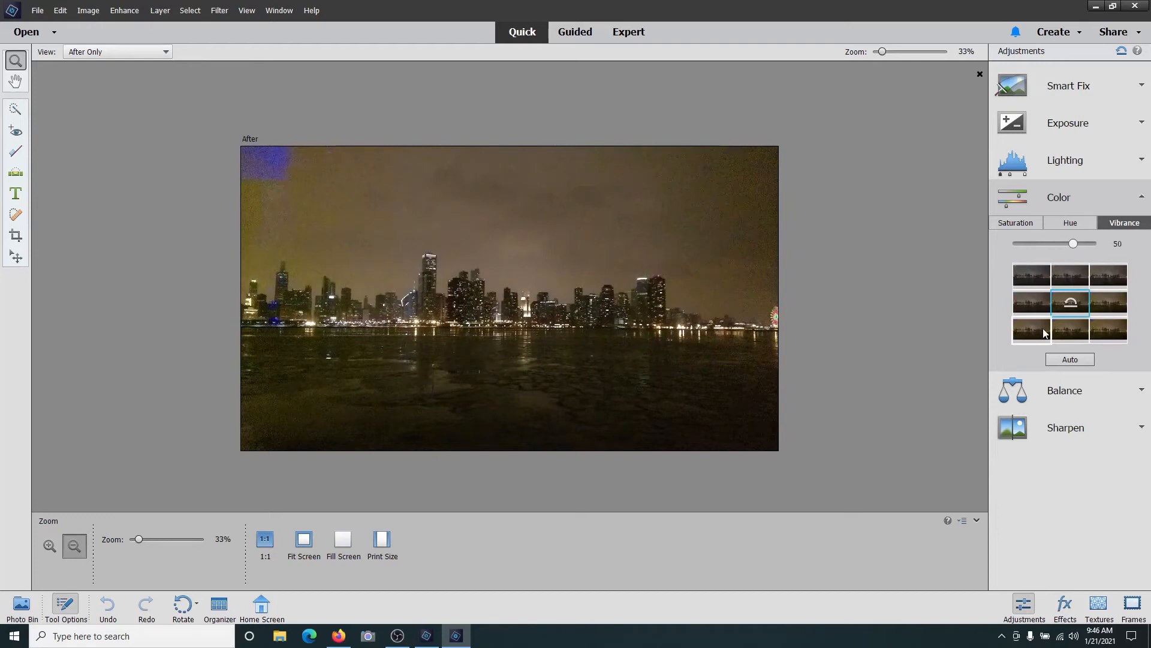
left_click(1143, 199)
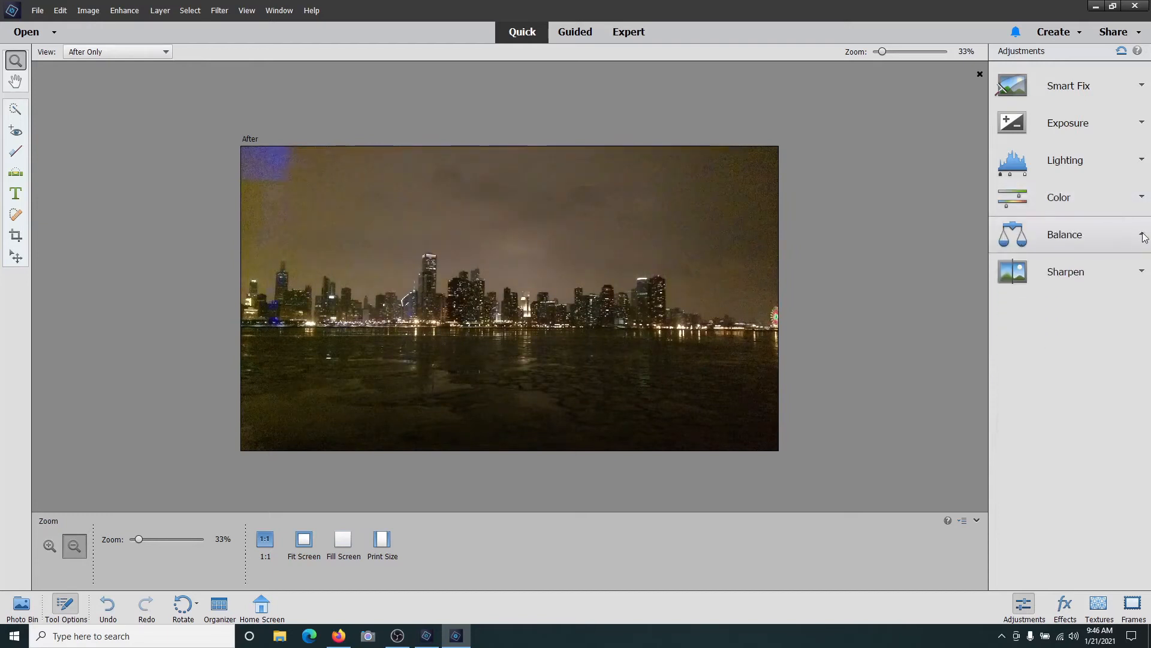
Step: Preview the Balance variations for Temperature and Tint, each up to 100, without keeping them
left_click(1143, 236)
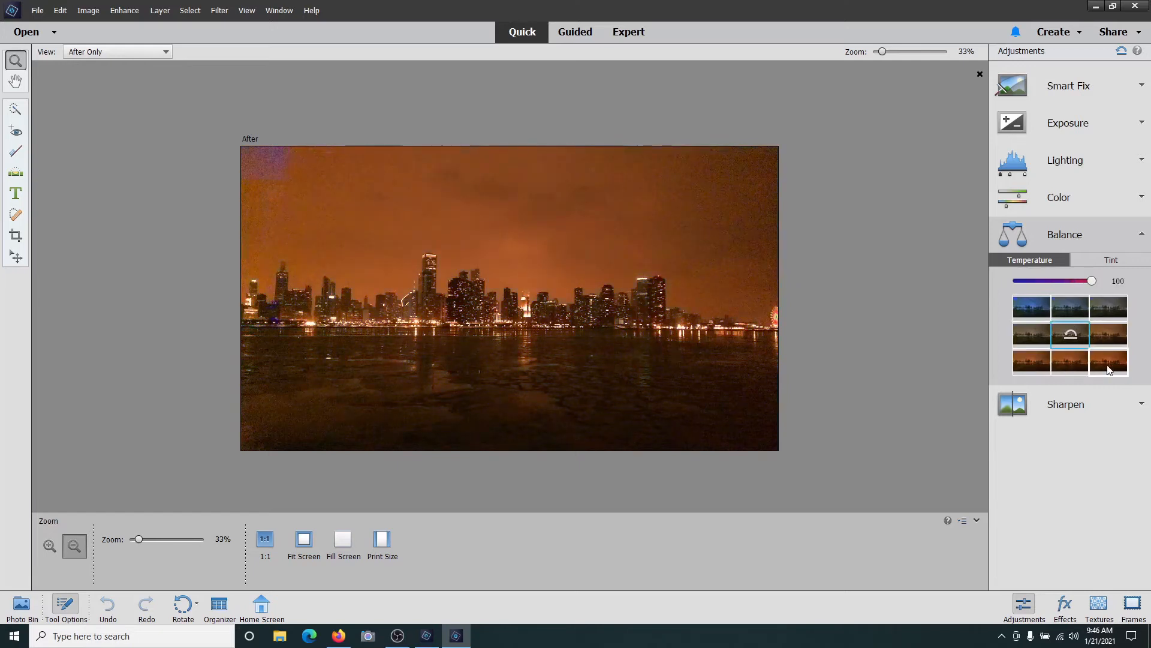
left_click(1112, 261)
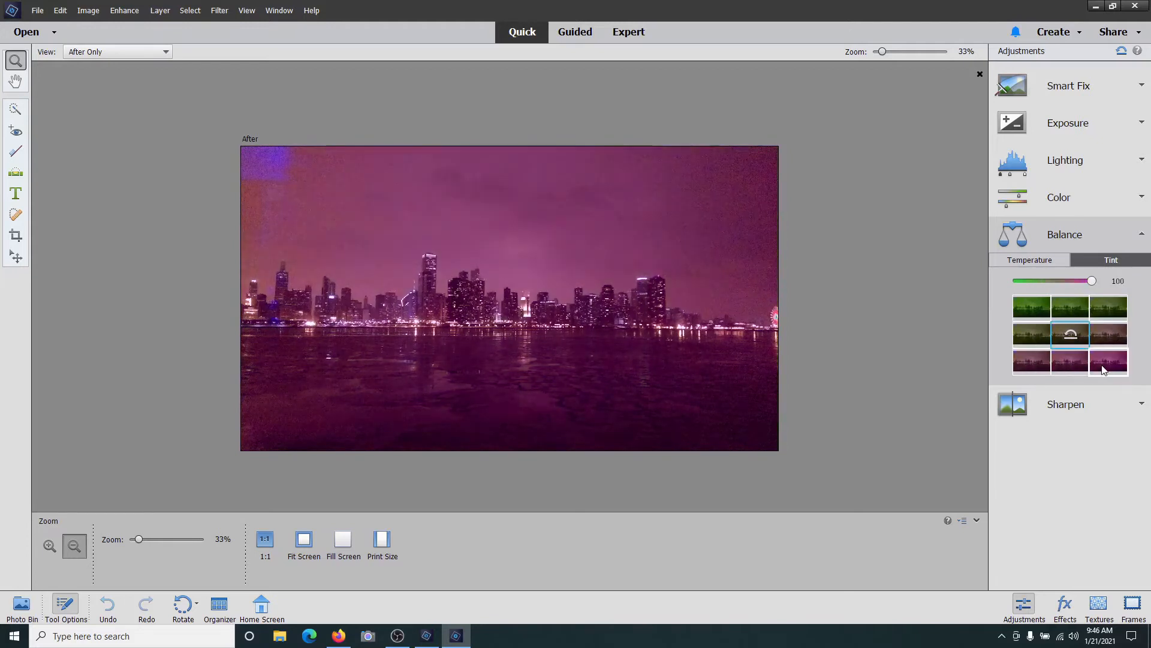
left_click(1135, 248)
Step: Look through the Sharpen variations for the skyline photo without keeping any
left_click(1144, 275)
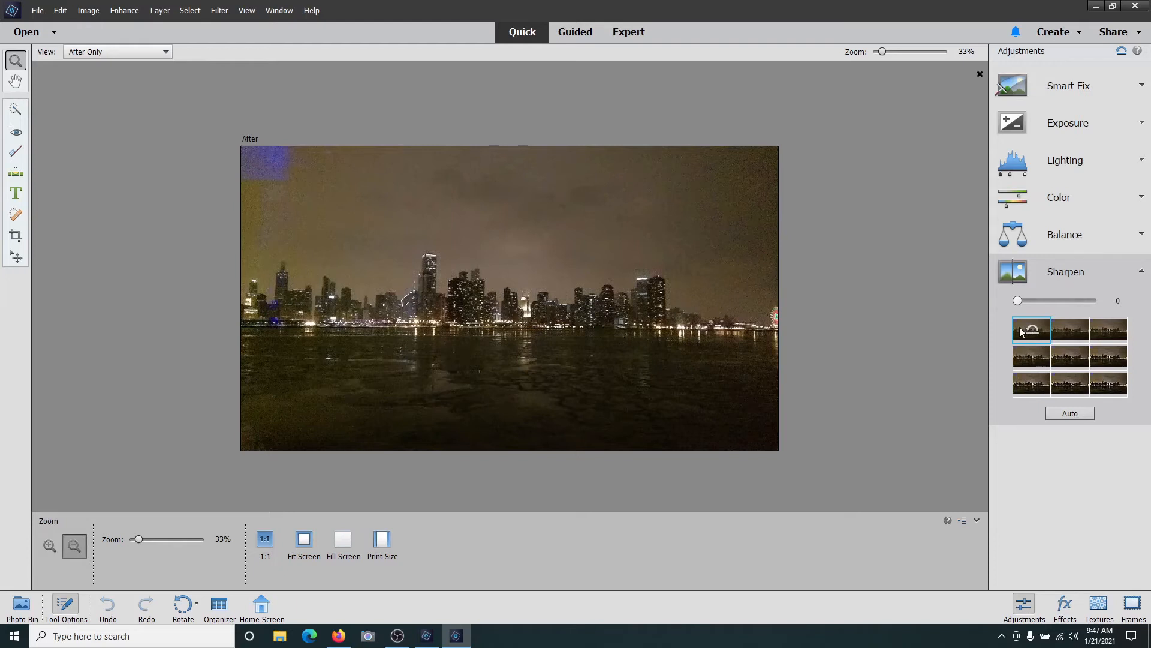
left_click(1143, 271)
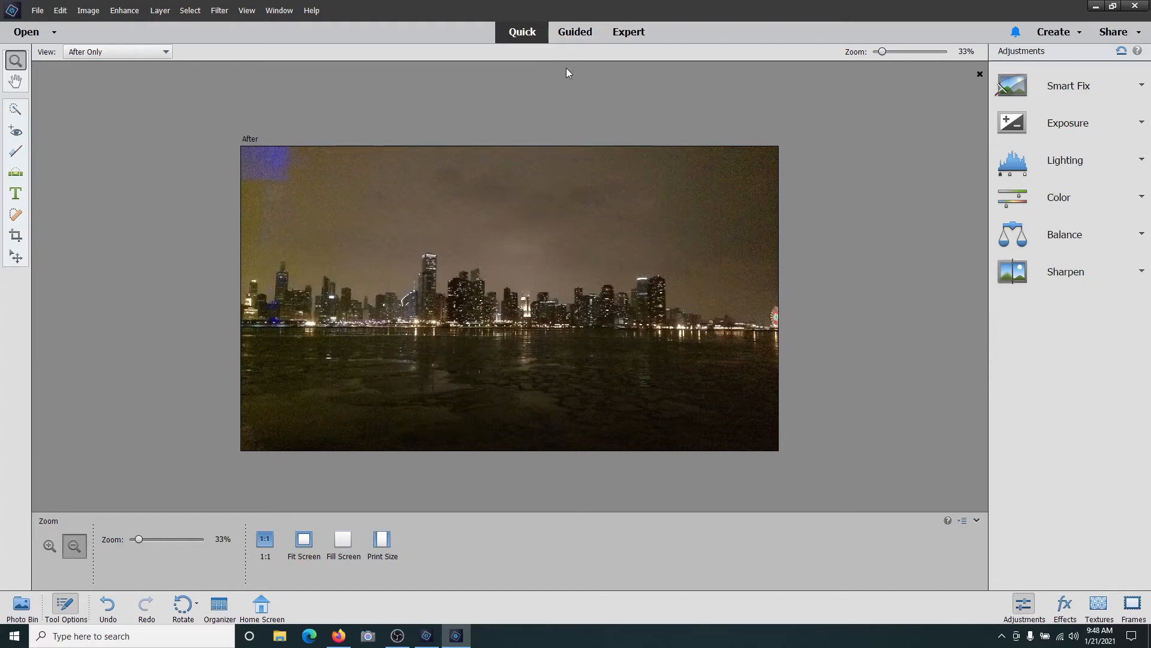
Step: Switch to Guided mode to show its Basics edits
left_click(574, 33)
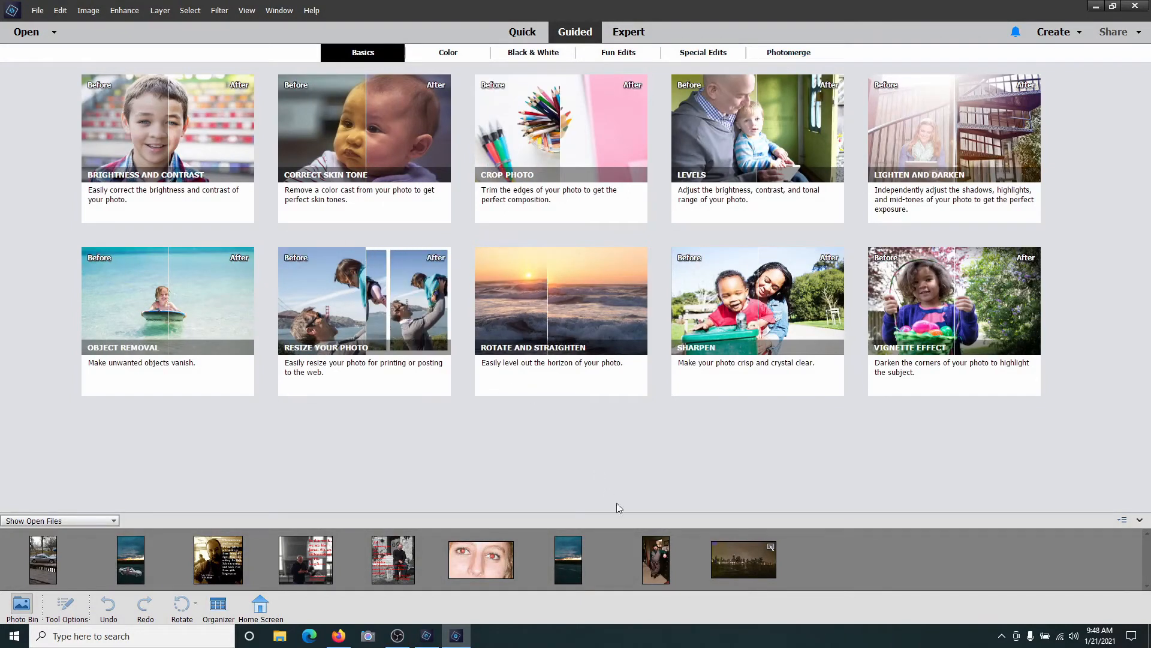
Step: Open Chicago Skyline.jpg in the Brightness and Contrast guided edit and try its sliders, taking Contrast up to 100
left_click(733, 567)
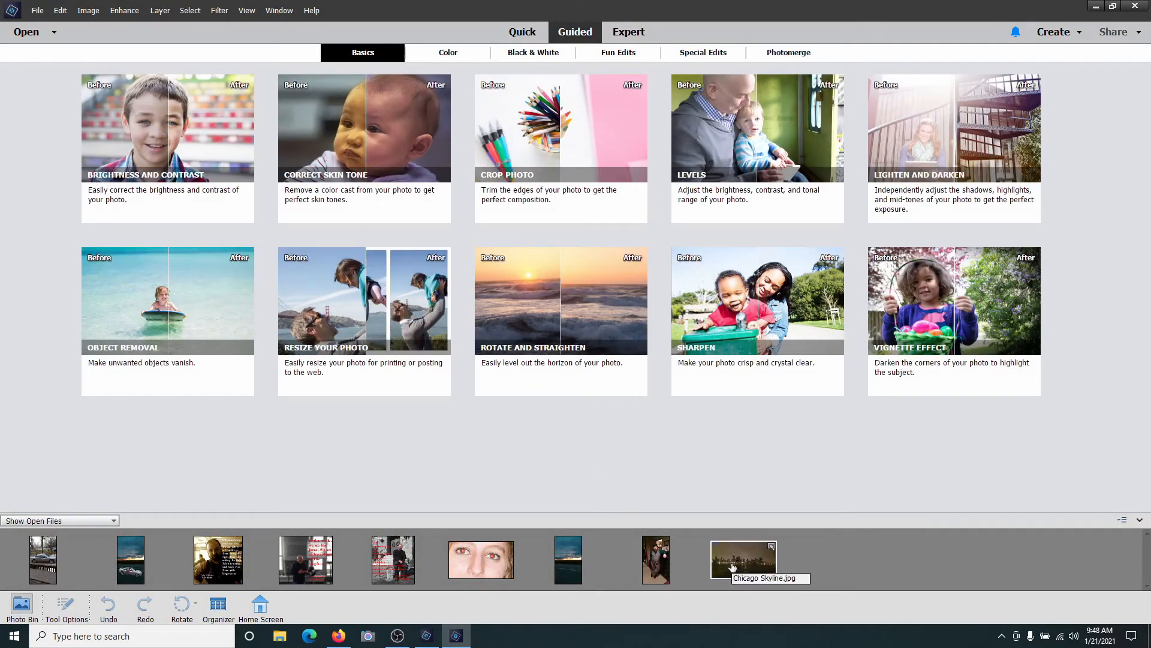
left_click(155, 144)
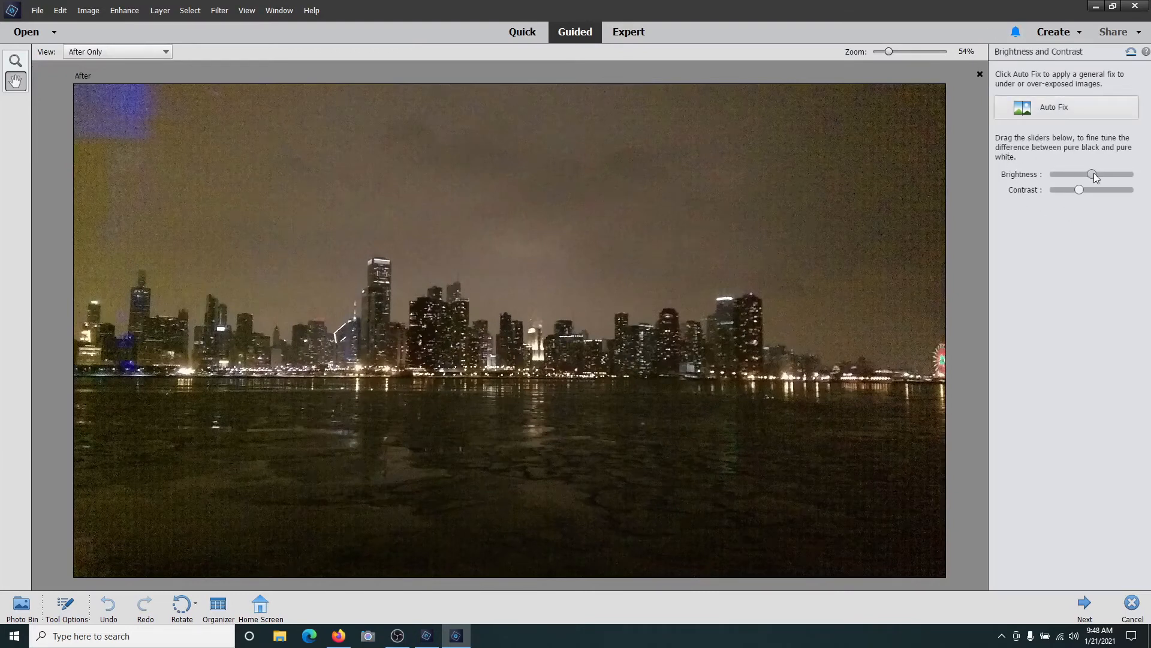
left_click_drag(1121, 174, 1150, 195)
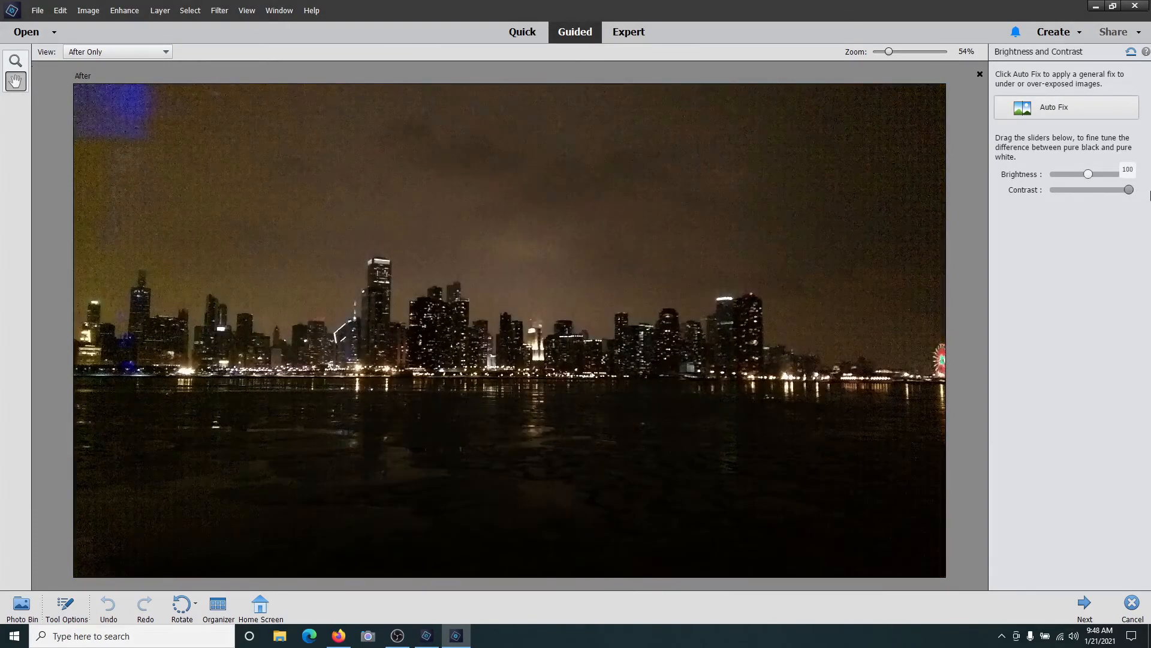
left_click_drag(1058, 203, 1083, 203)
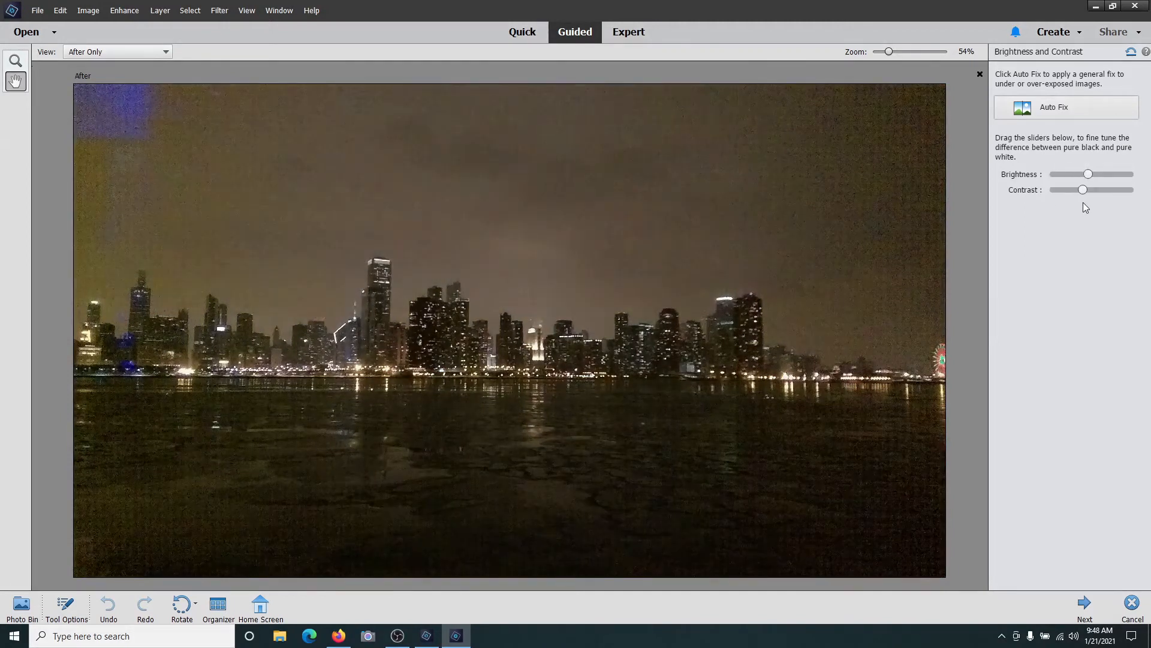
Step: Apply Auto Fix to the photo's brightness and contrast and complete the guided edit
left_click(1062, 114)
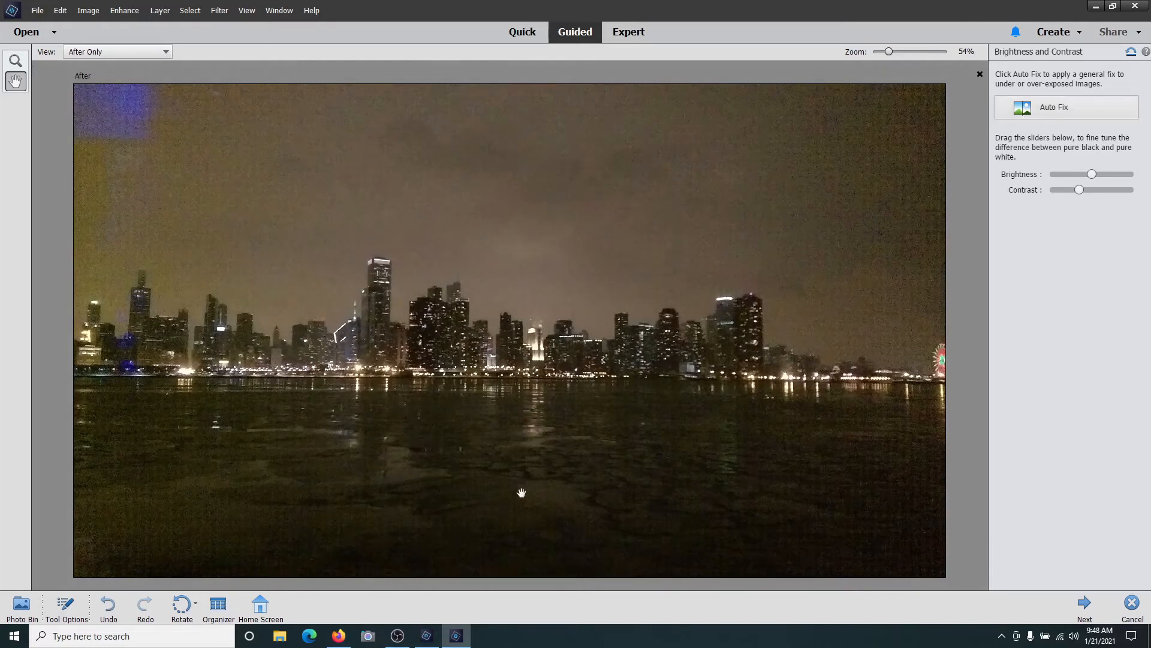
left_click(1084, 603)
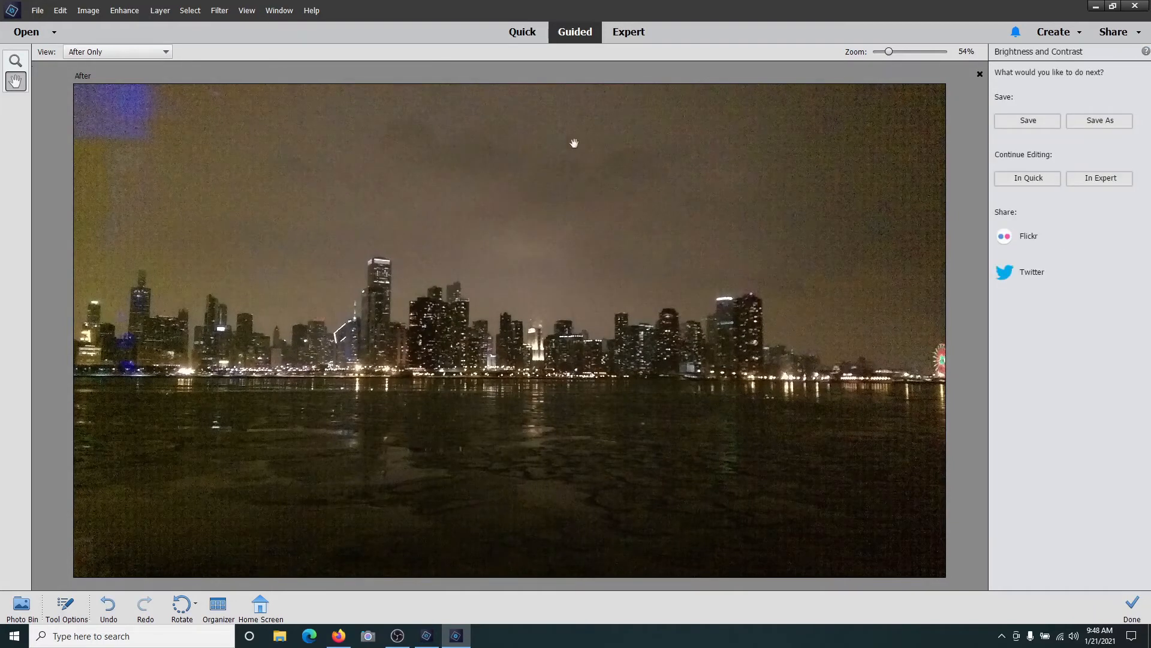
left_click(1132, 605)
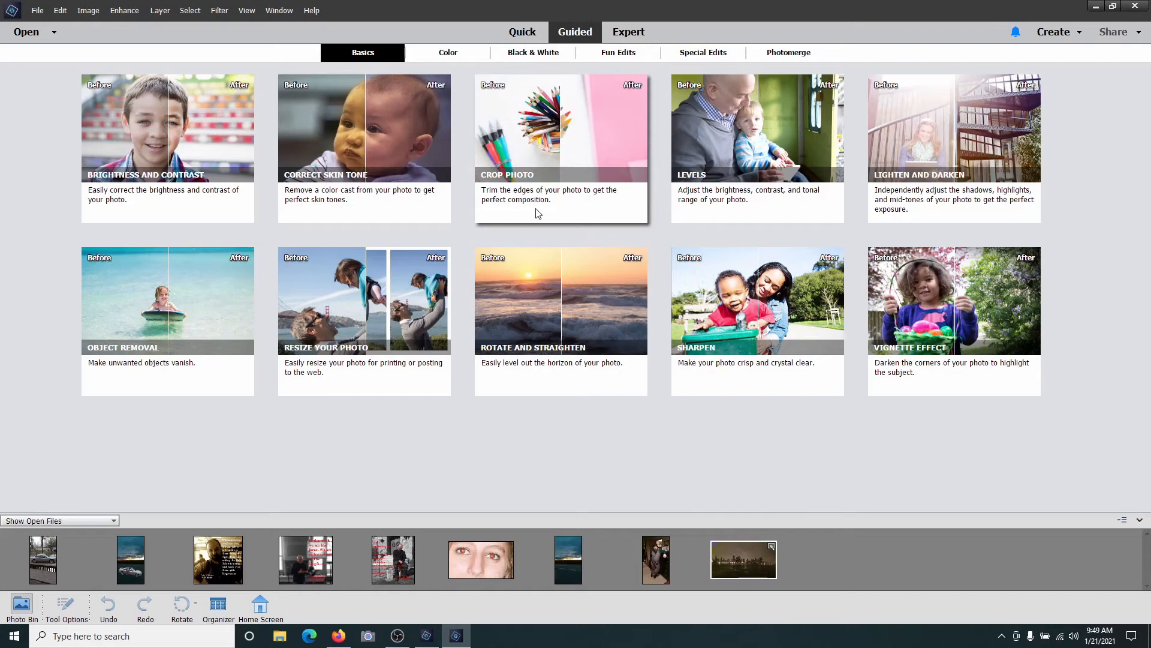
Step: Look at the Crop Photo guided edit's crop box and options without cropping the skyline photo
left_click(547, 147)
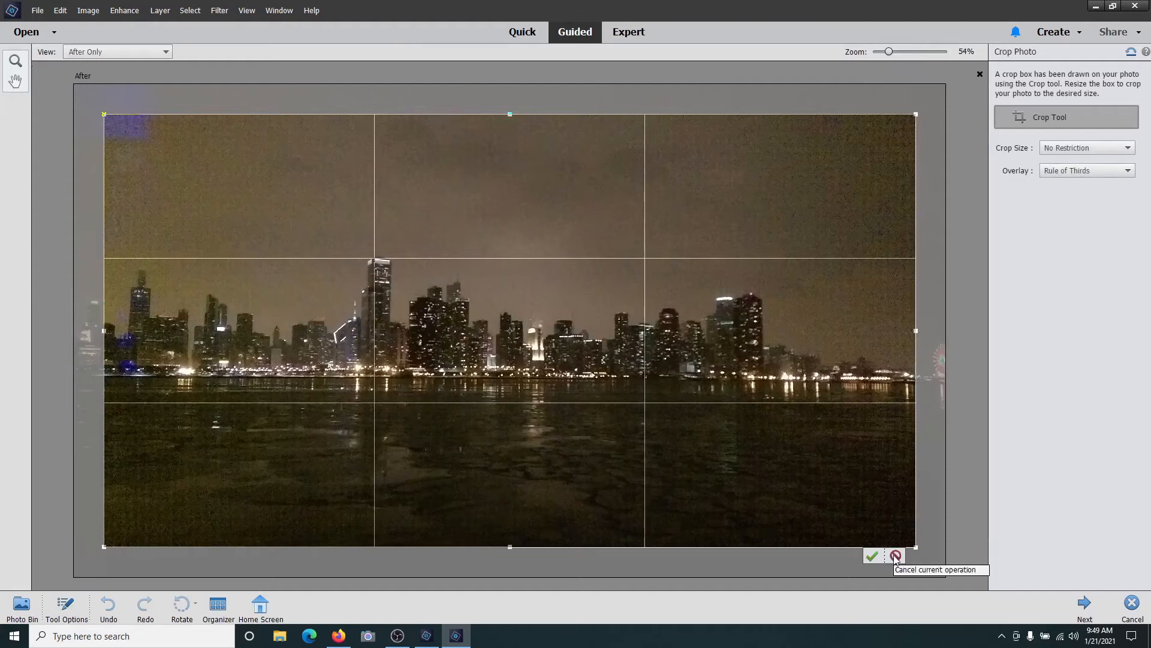
left_click(1133, 604)
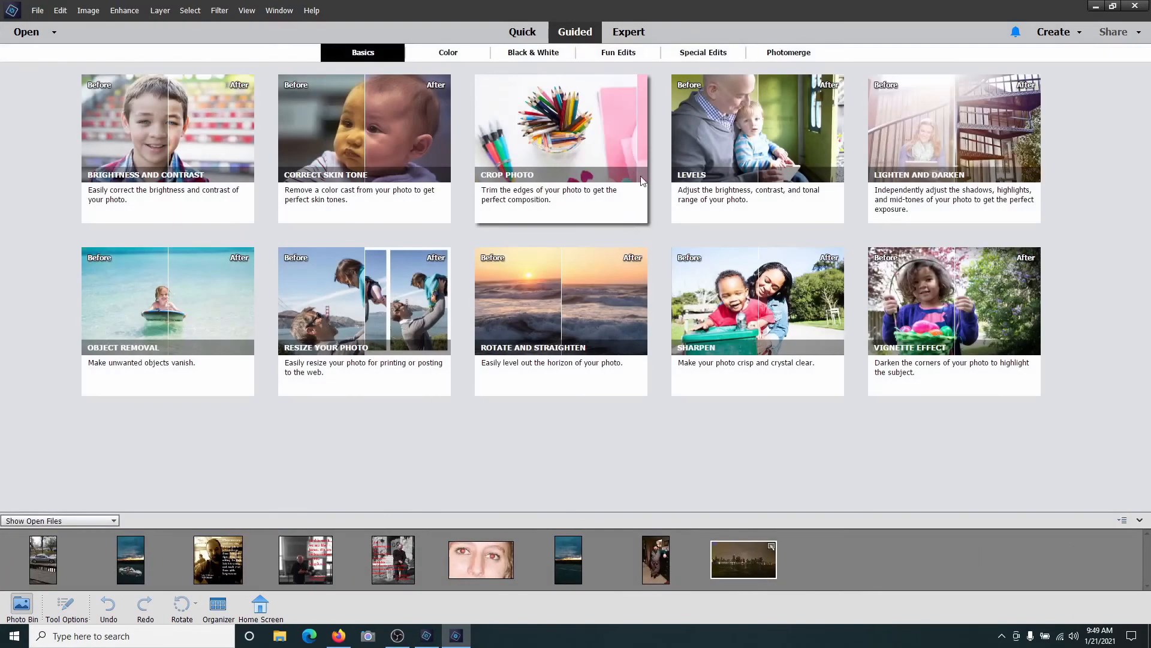
Step: Create a Levels adjustment layer for the skyline photo with Blue as its layer color
left_click(719, 137)
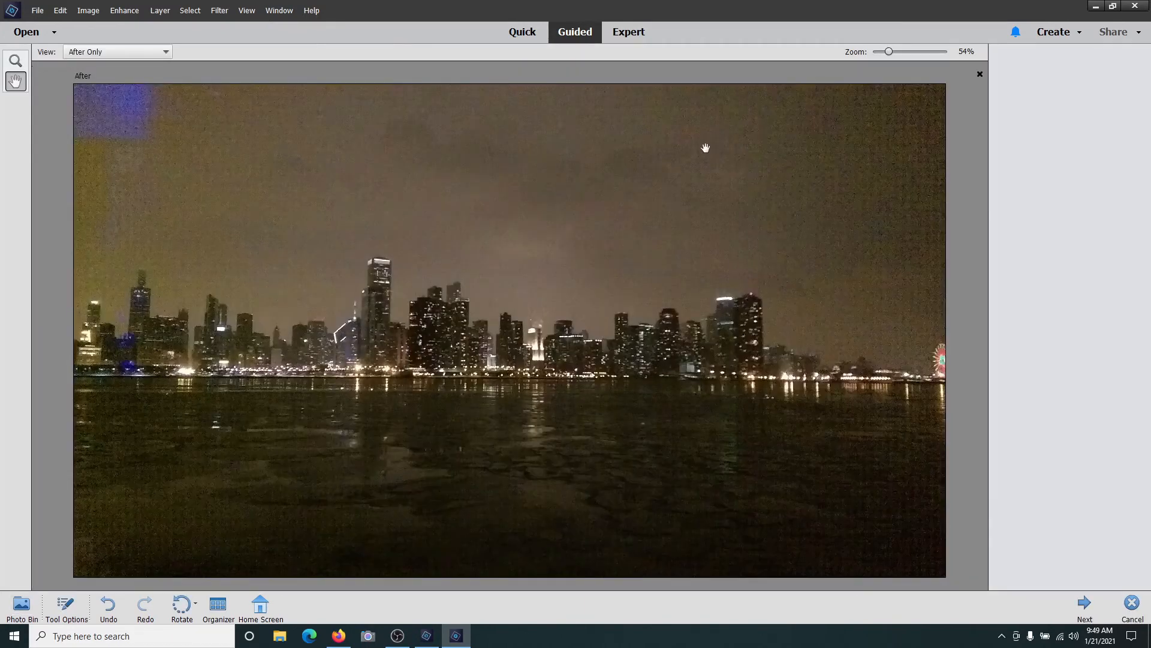
left_click(1031, 112)
key("Return")
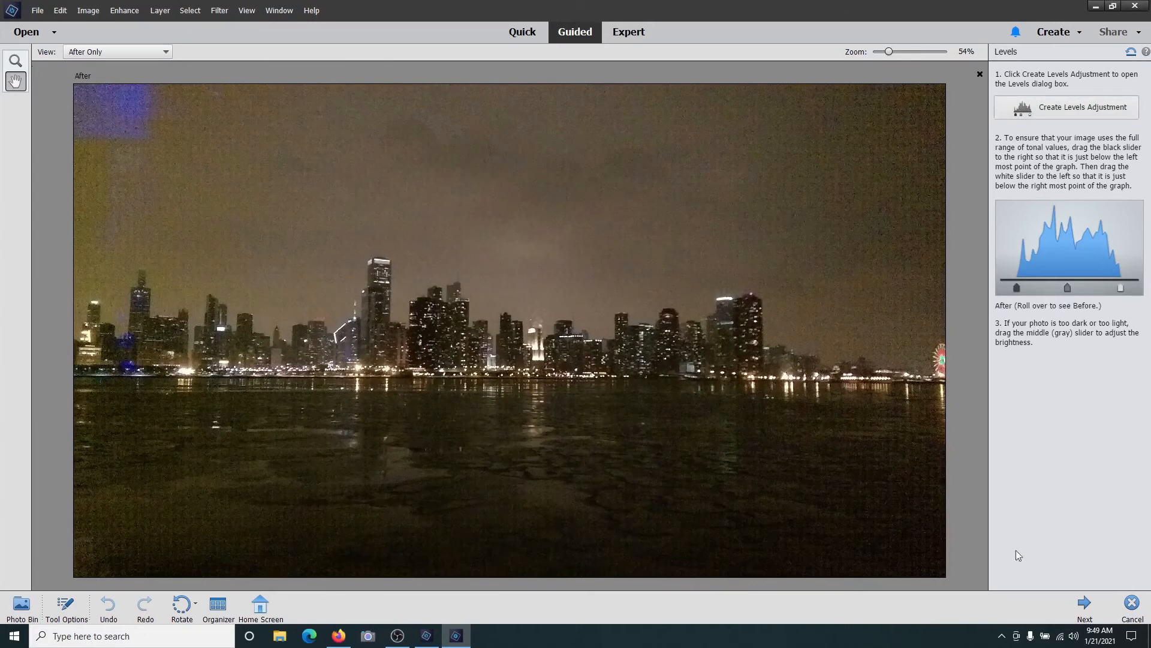
left_click(1067, 108)
left_click(570, 236)
left_click(571, 237)
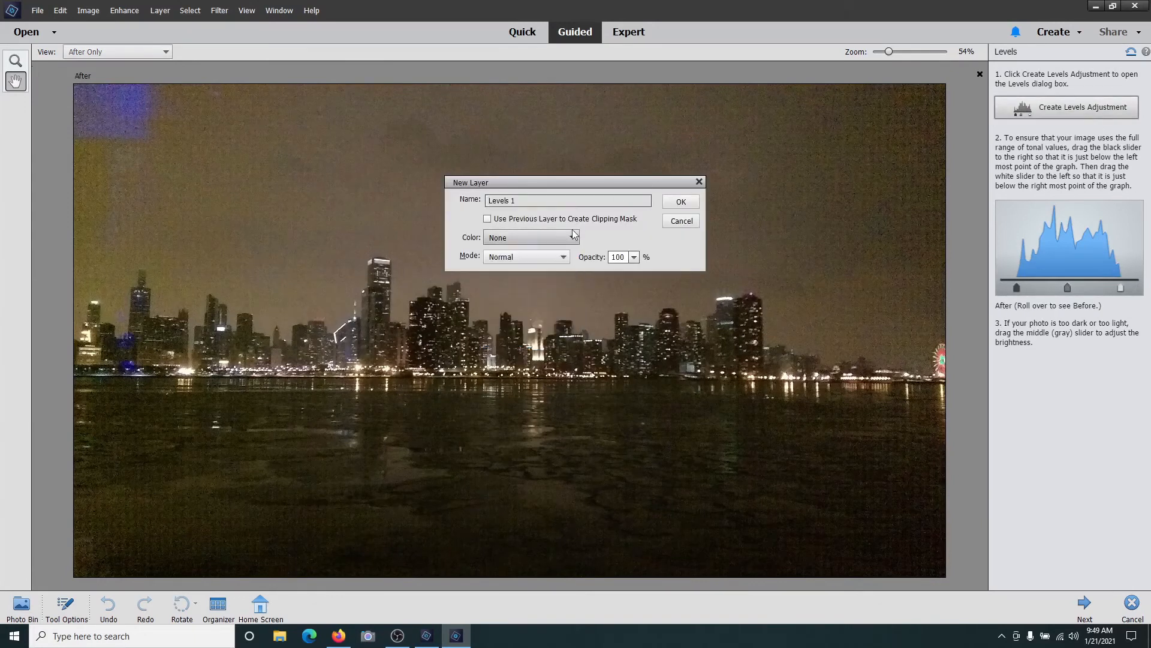
left_click(574, 235)
left_click(518, 319)
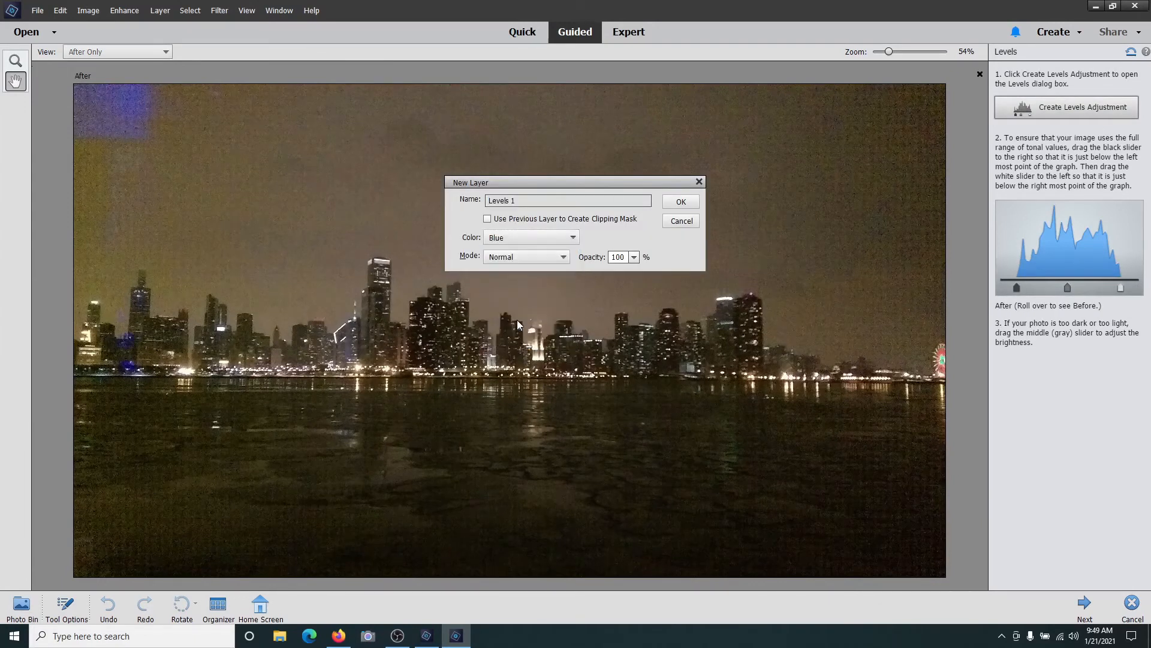
left_click(681, 202)
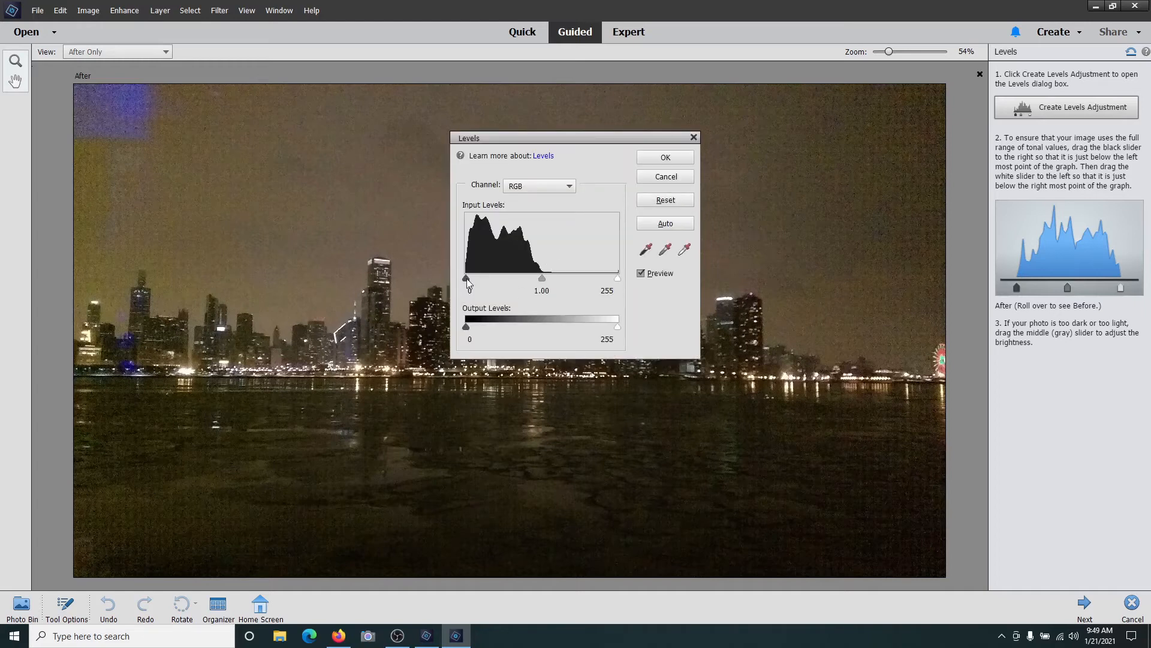
Step: Try the input black and white sliders and the output black slider in Levels, discarding the adjustment and the guided edit
mouse_move(466, 280)
left_mouse_down()
mouse_move(495, 280)
mouse_move(469, 280)
left_mouse_up()
mouse_move(617, 280)
left_mouse_down()
mouse_move(558, 281)
mouse_move(612, 281)
left_mouse_up()
mouse_move(466, 327)
left_mouse_down()
mouse_move(512, 329)
mouse_move(473, 327)
left_mouse_up()
left_click(662, 177)
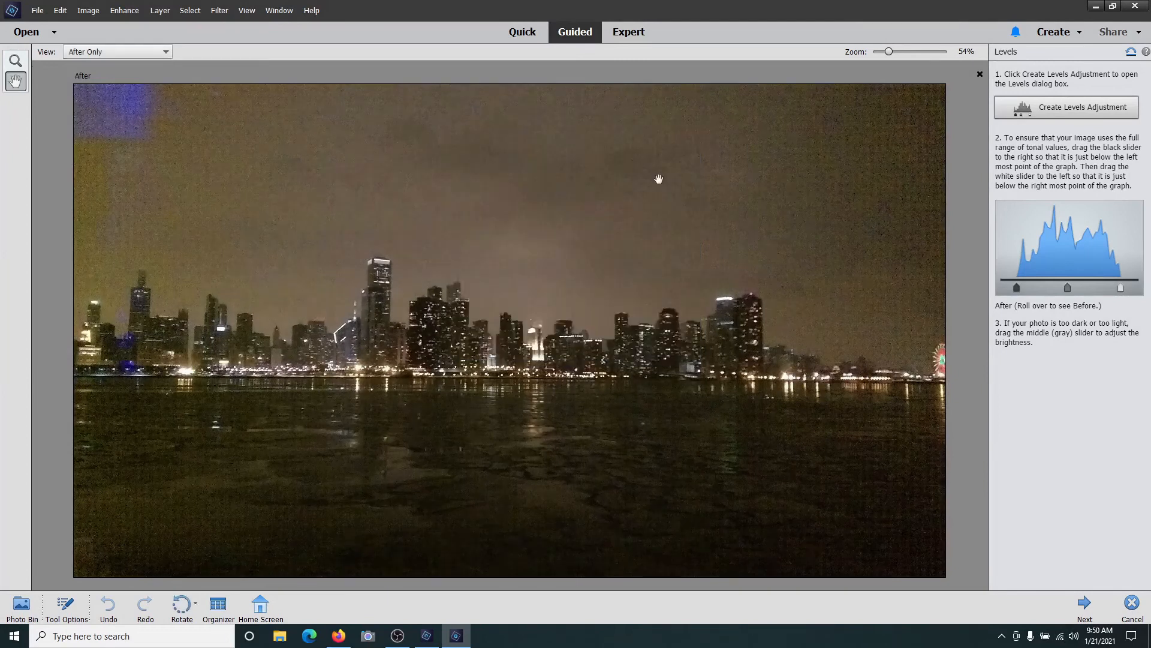
left_click(1142, 602)
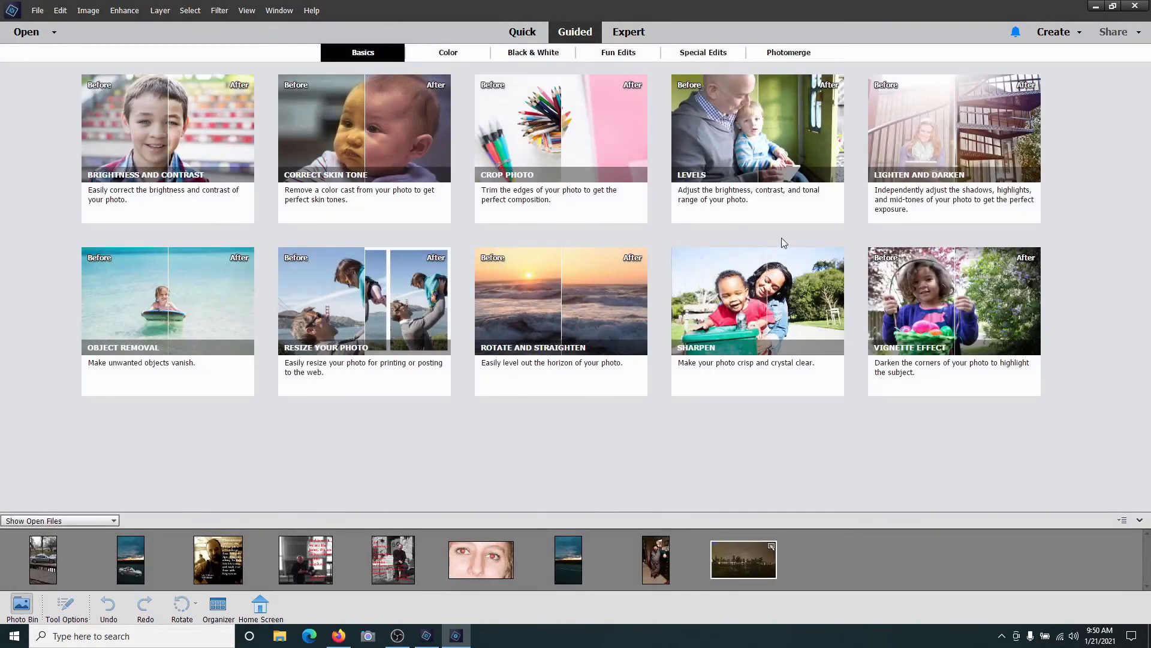
Step: Preview the Shadows, Highlights and Midtones adjustments in the Lighten and Darken guided edit without keeping them
left_click(931, 155)
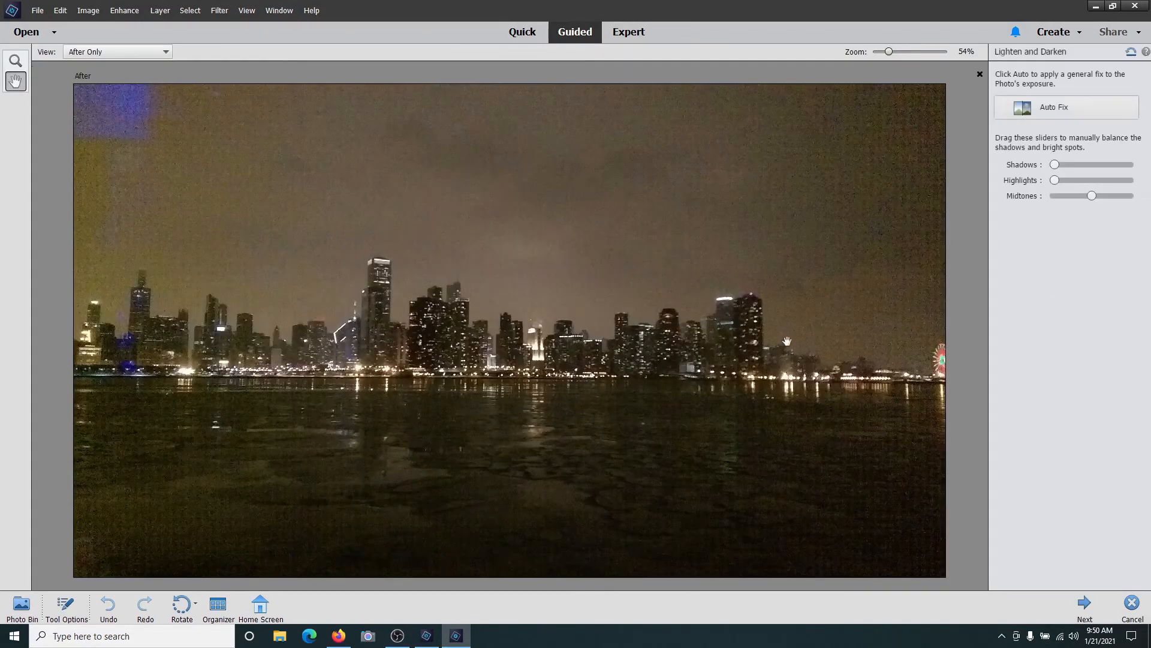
left_click_drag(1055, 170, 1146, 170)
left_click_drag(1052, 171, 1052, 171)
left_click_drag(1143, 187, 1043, 192)
left_click_drag(1113, 200, 1111, 198)
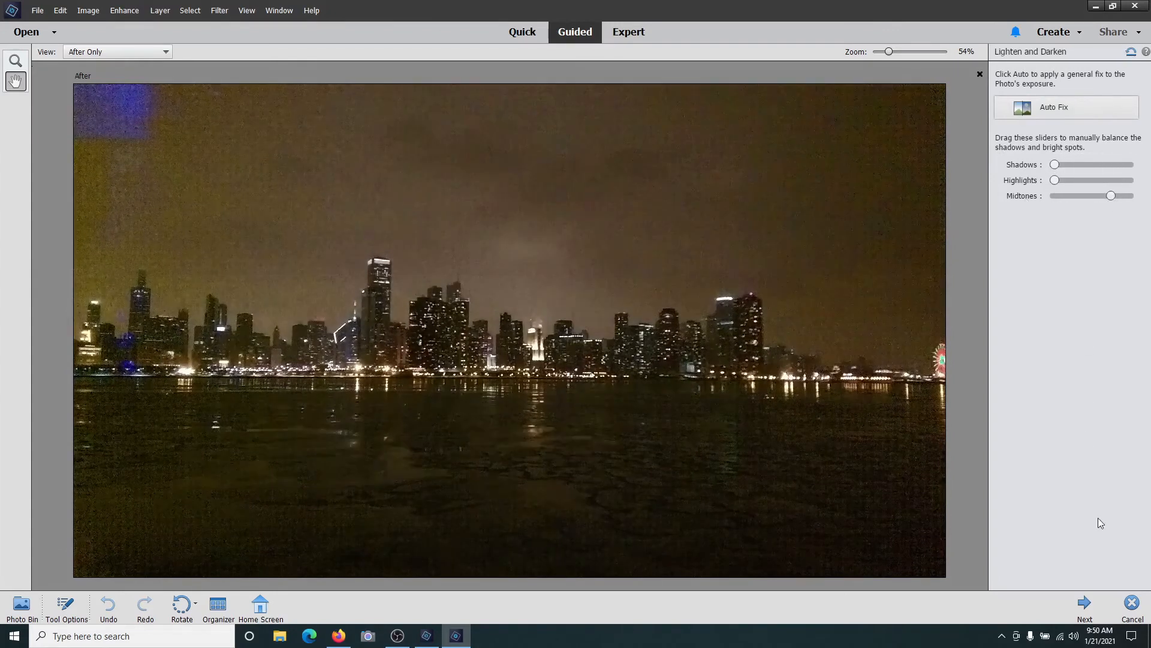
left_click(1131, 603)
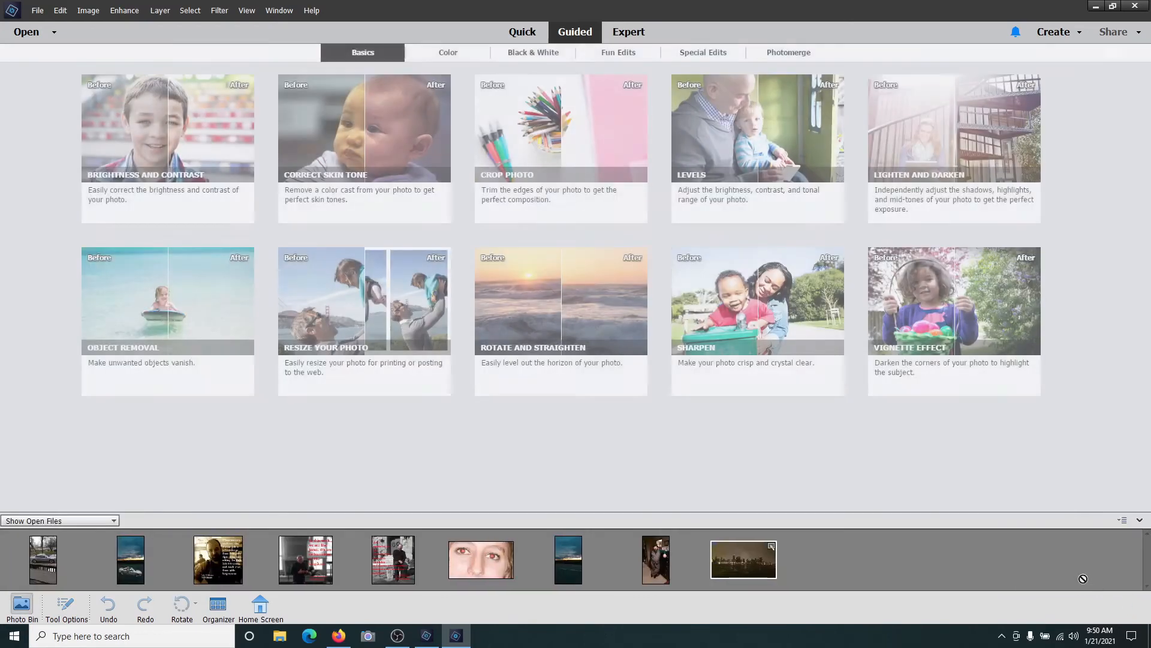
Step: Use Object Removal with the Brush selection to remove the blue patch in the upper-left corner of the sky
left_click(173, 325)
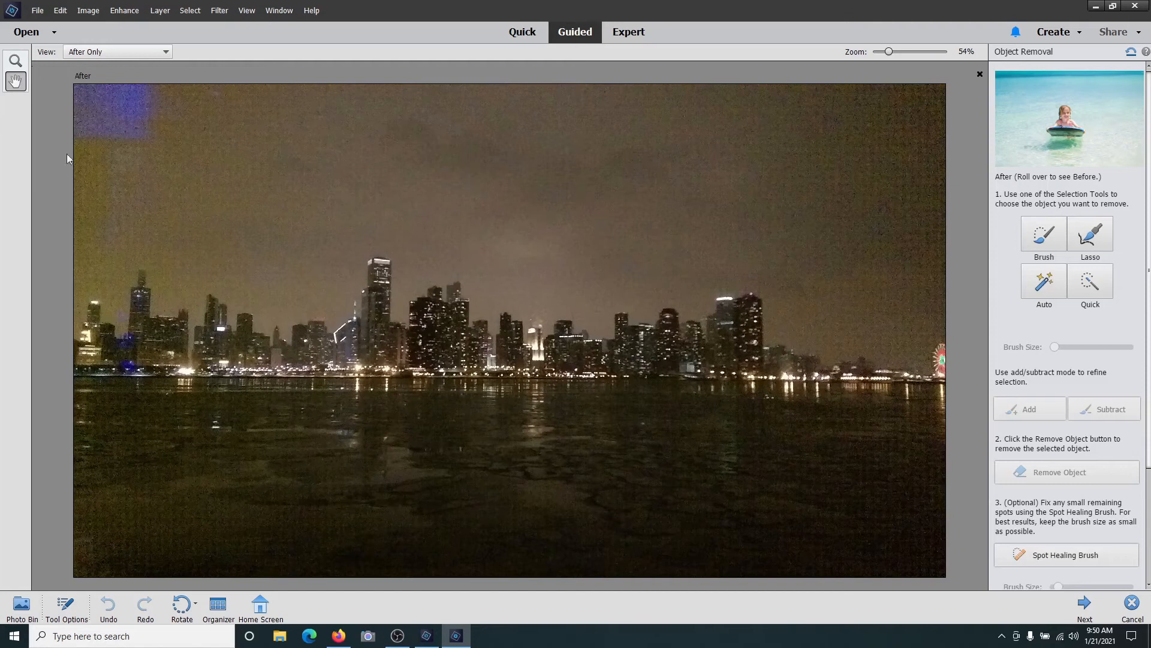
left_click(1044, 242)
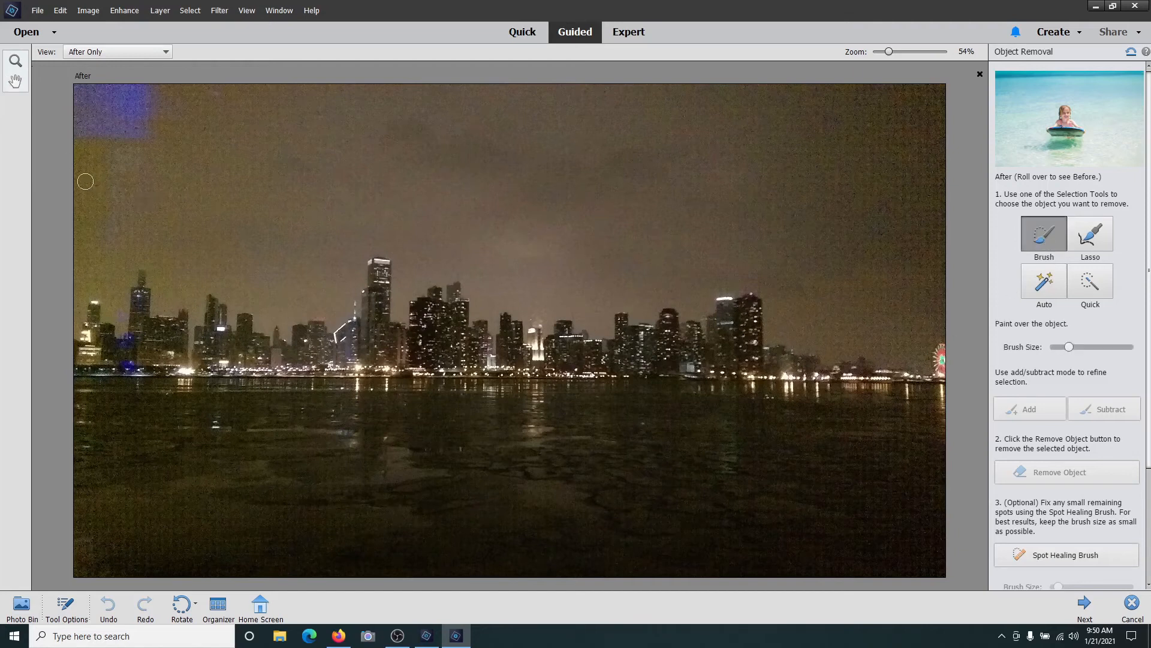
mouse_move(77, 172)
left_mouse_down()
mouse_move(151, 148)
mouse_move(171, 124)
mouse_move(166, 102)
mouse_move(193, 106)
mouse_move(194, 93)
mouse_move(178, 80)
mouse_move(124, 76)
mouse_move(69, 87)
mouse_move(178, 94)
mouse_move(76, 101)
mouse_move(170, 106)
mouse_move(77, 110)
mouse_move(163, 134)
mouse_move(162, 122)
mouse_move(69, 127)
mouse_move(157, 138)
mouse_move(66, 144)
mouse_move(137, 154)
mouse_move(77, 163)
left_mouse_up()
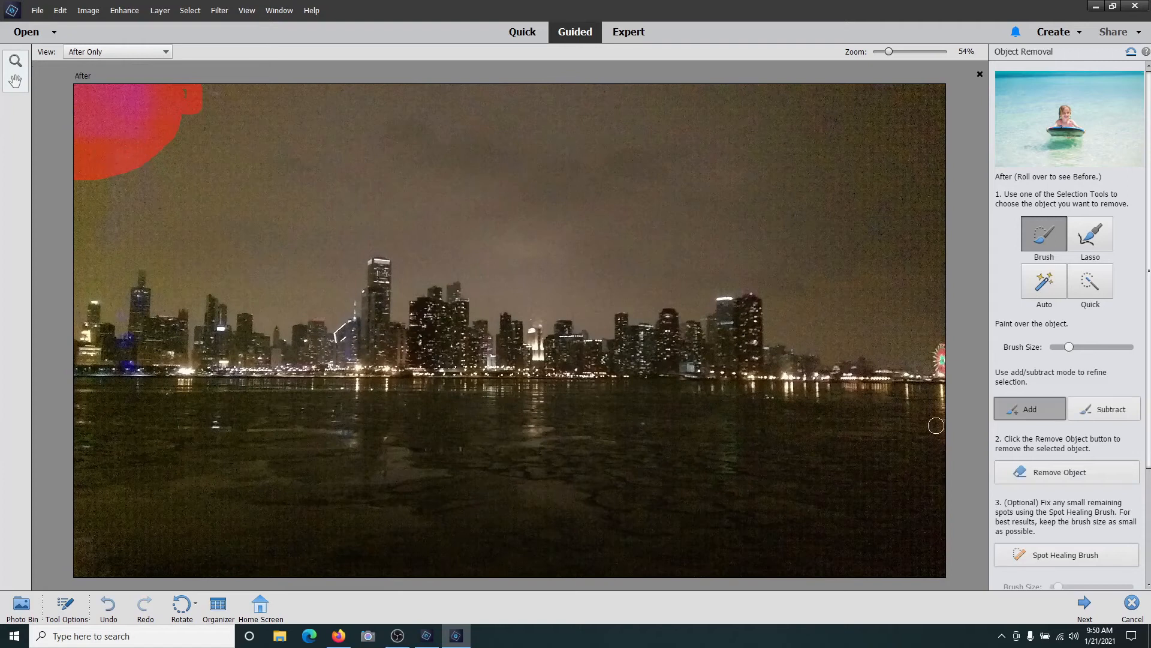
left_click(1100, 411)
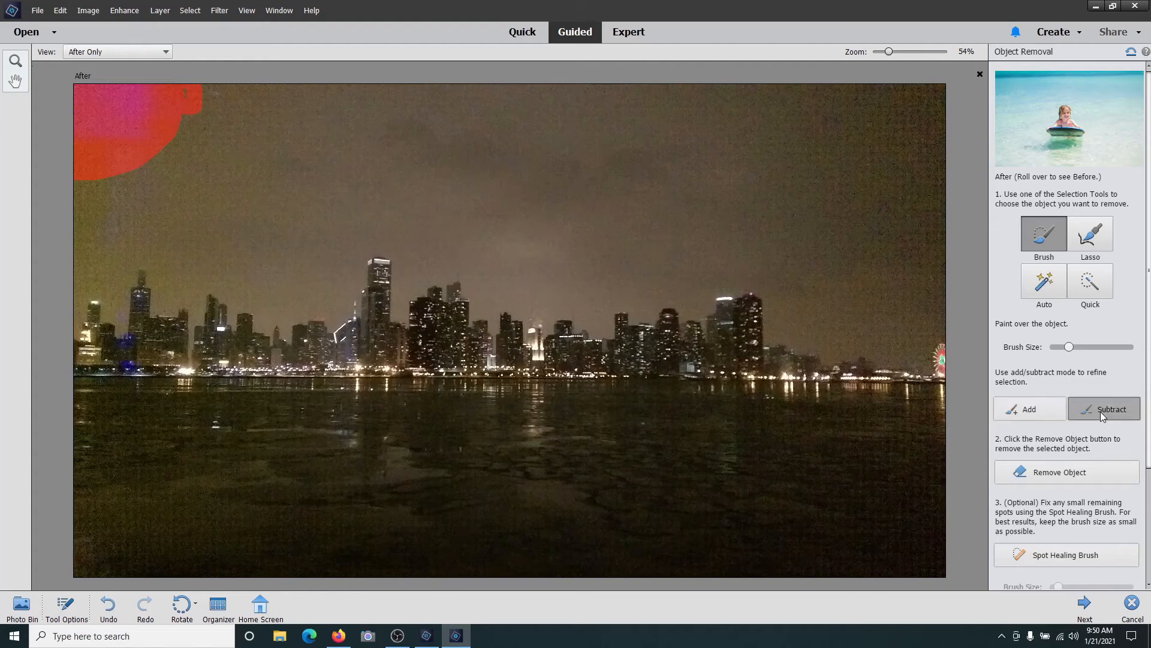
left_click(1050, 478)
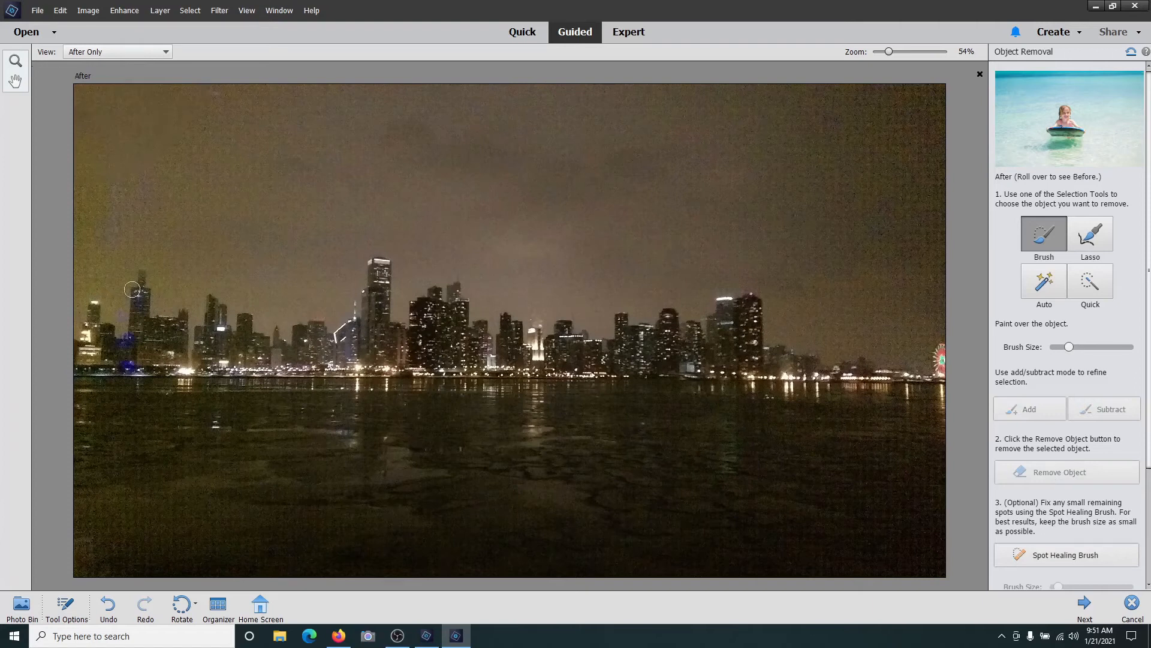
Step: Brush over and remove the blue streak by the tower near the photo's left edge, and choose the Spot Healing Brush
mouse_move(125, 305)
left_mouse_down()
mouse_move(136, 373)
mouse_move(122, 297)
mouse_move(133, 379)
left_mouse_up()
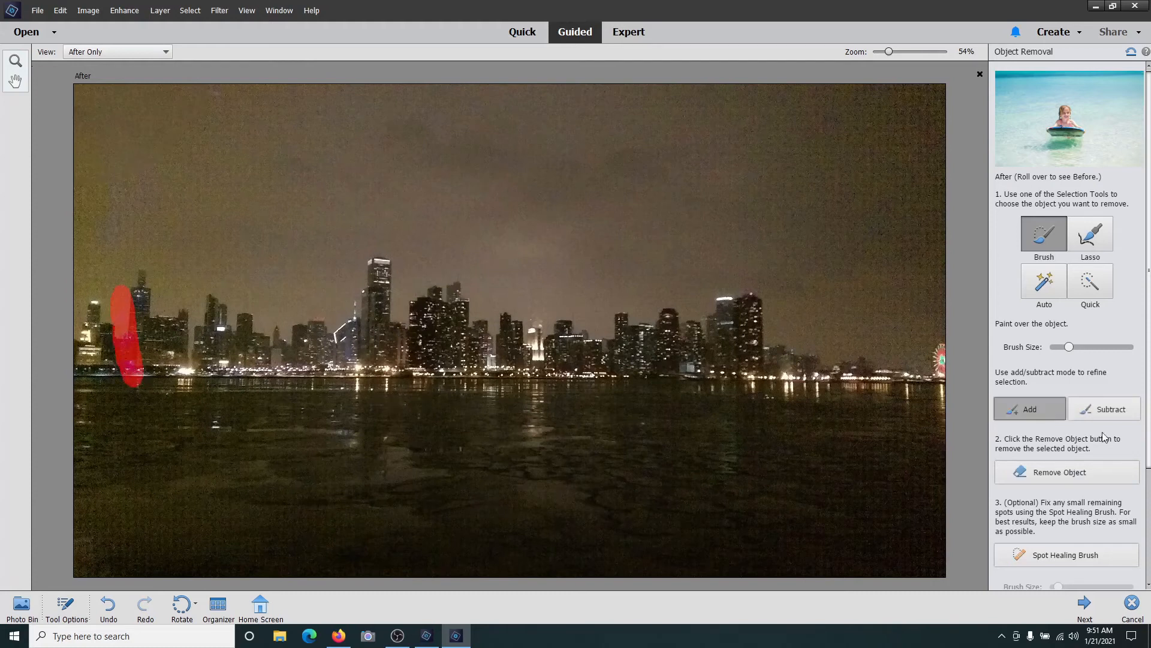
left_click(1062, 476)
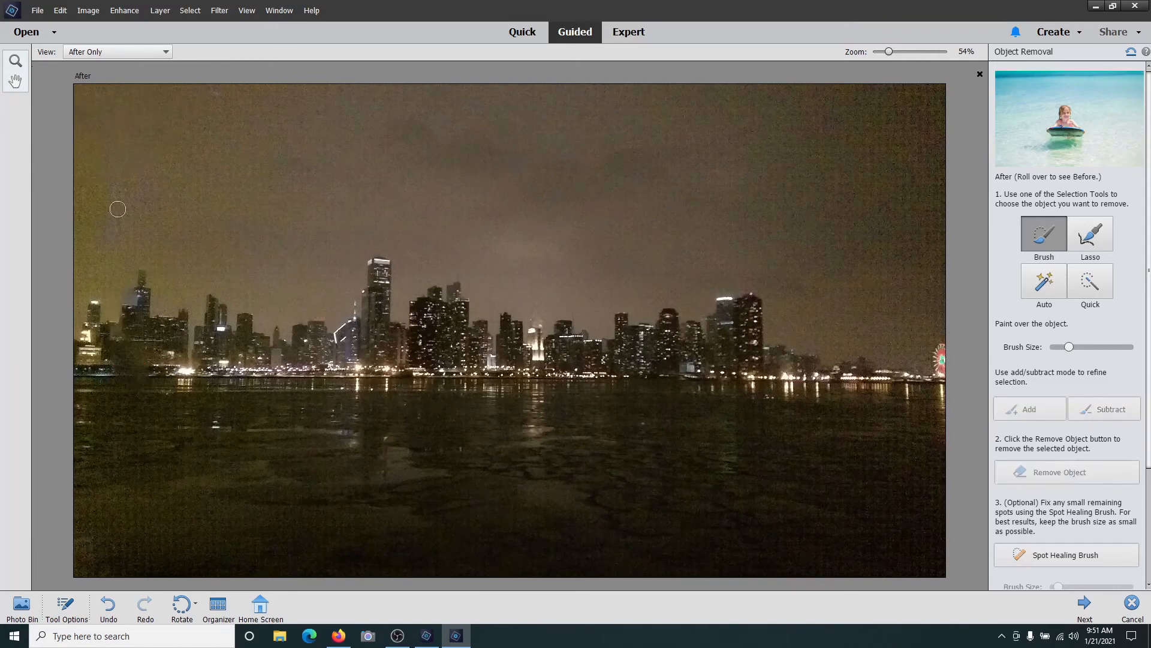
left_click(1024, 558)
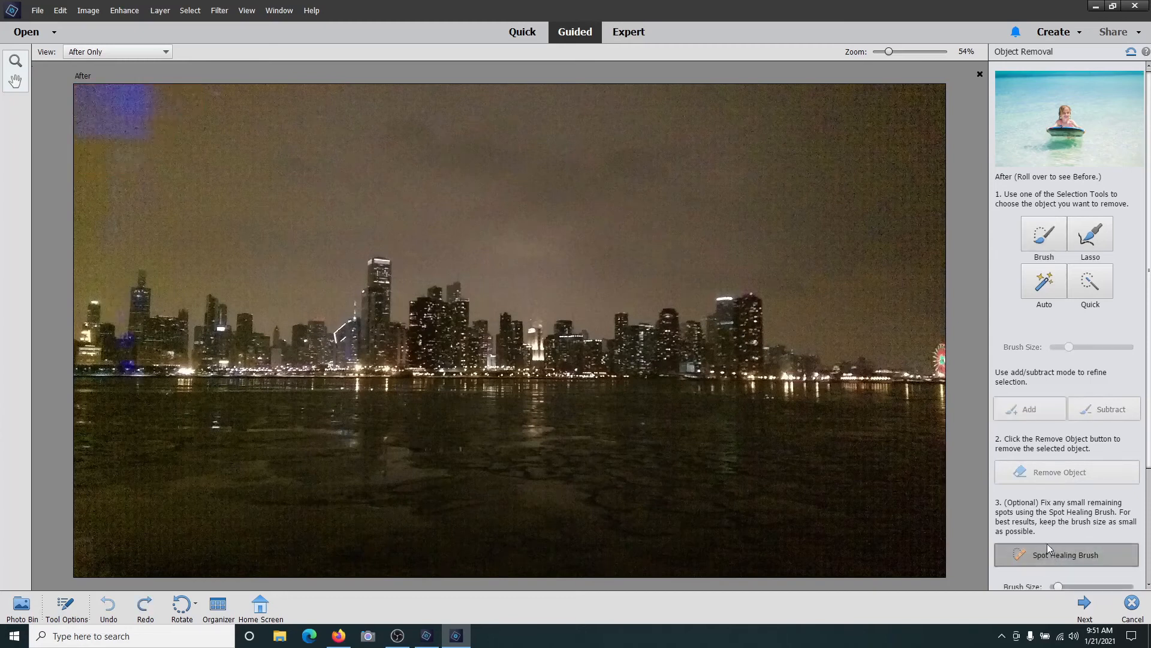
scroll(1033, 521, "down", 1)
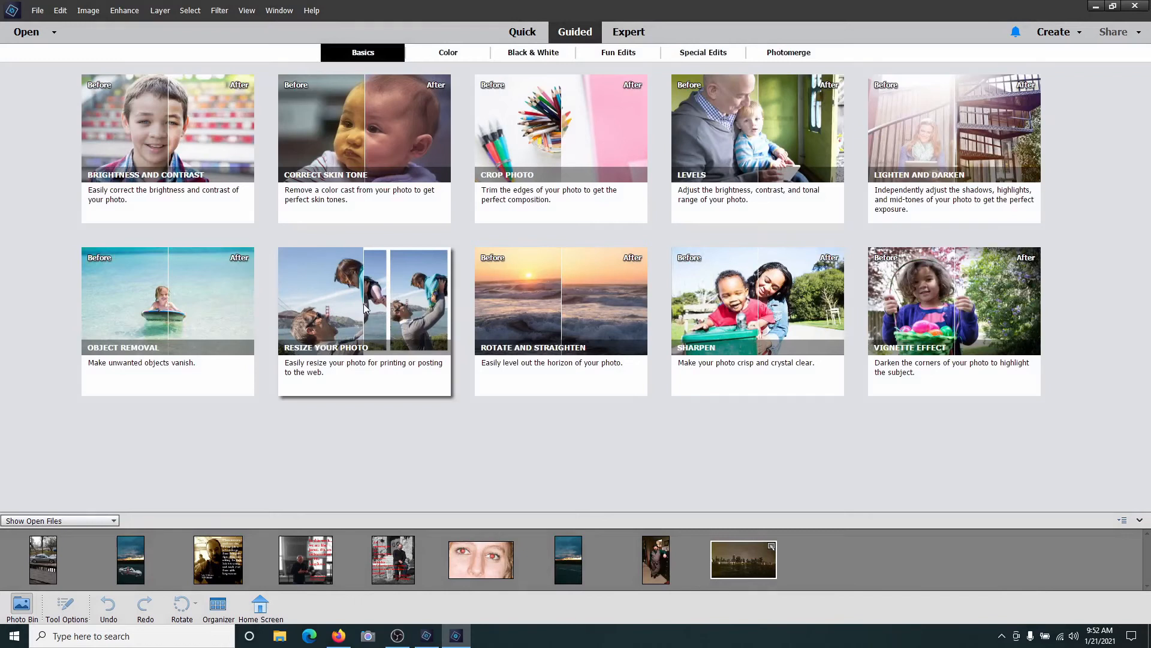
Step: Look at the Print output option in Resize Your Photo and the Rotate and Straighten options without applying changes
left_click(361, 304)
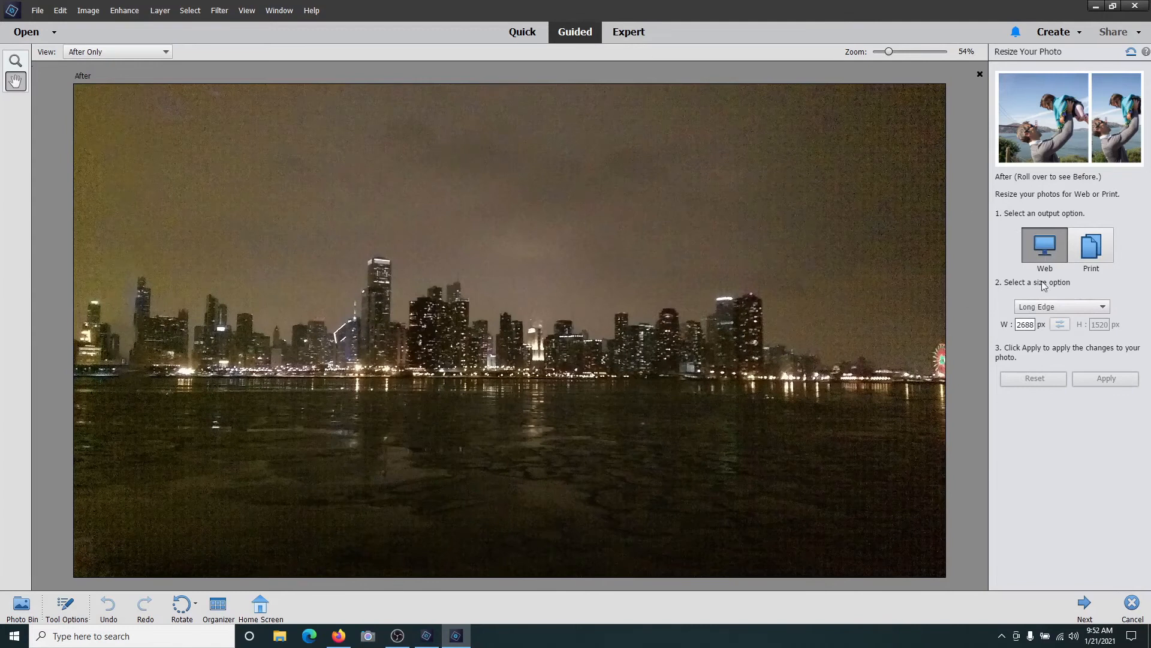
left_click(1094, 244)
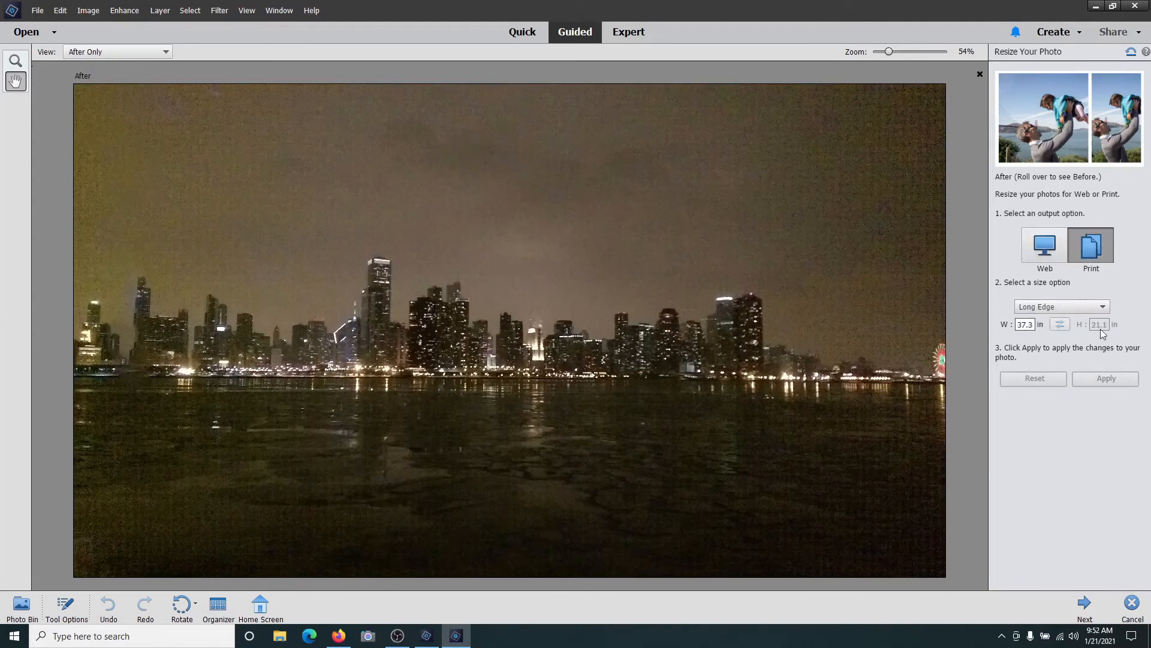
left_click(1132, 602)
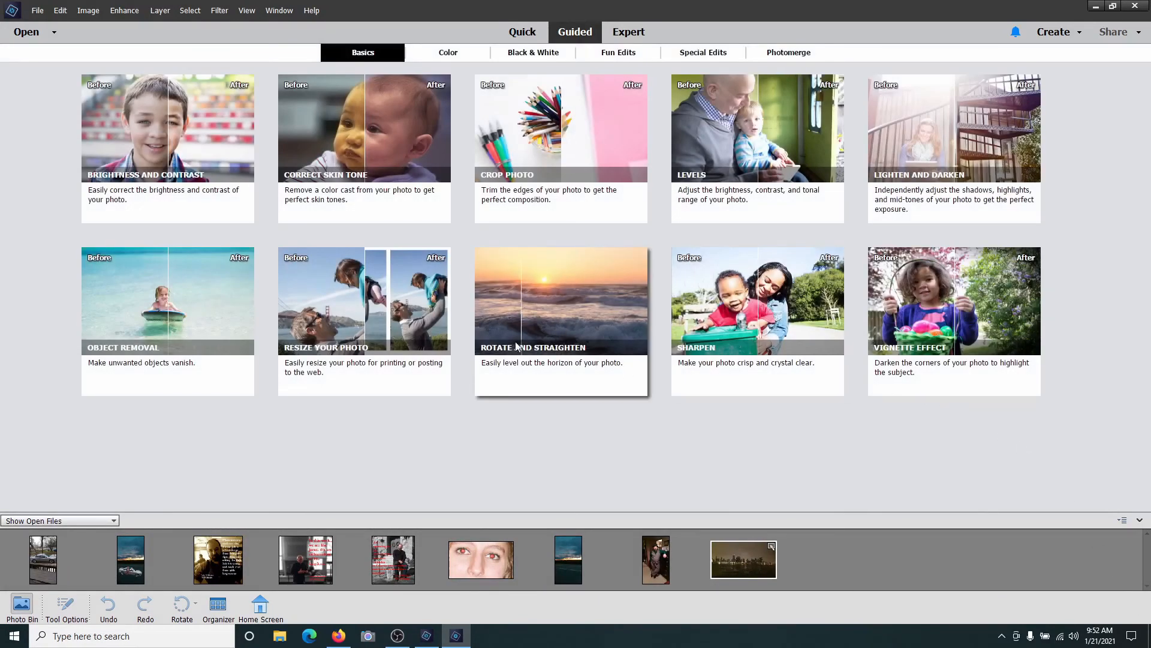
left_click(561, 330)
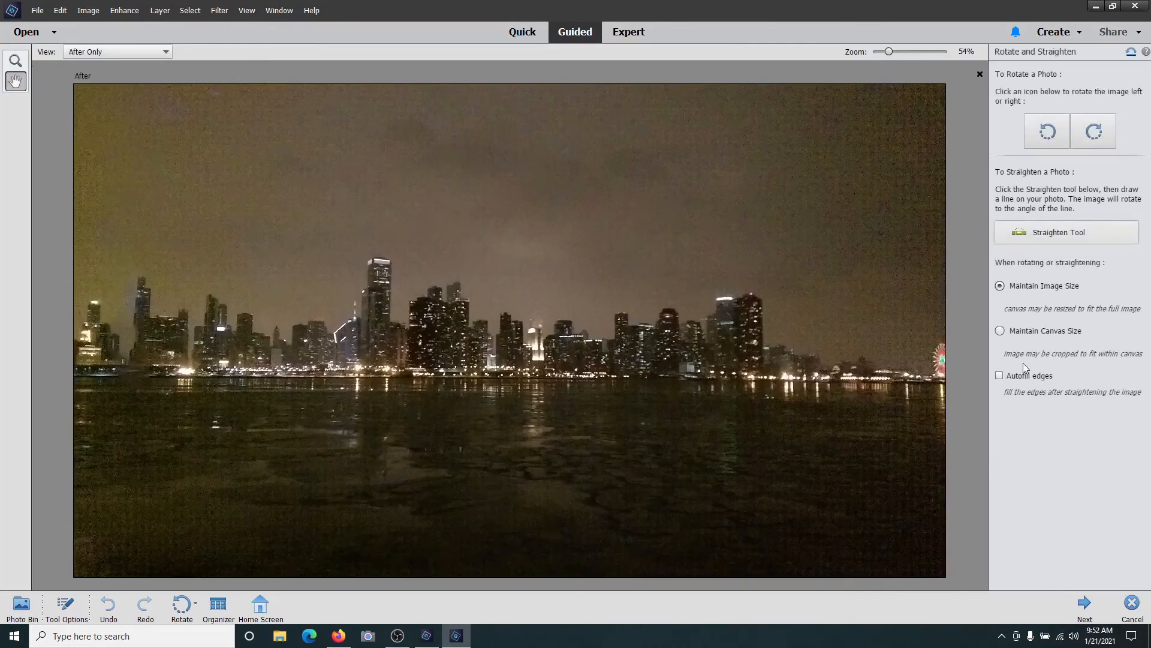
left_click(1133, 602)
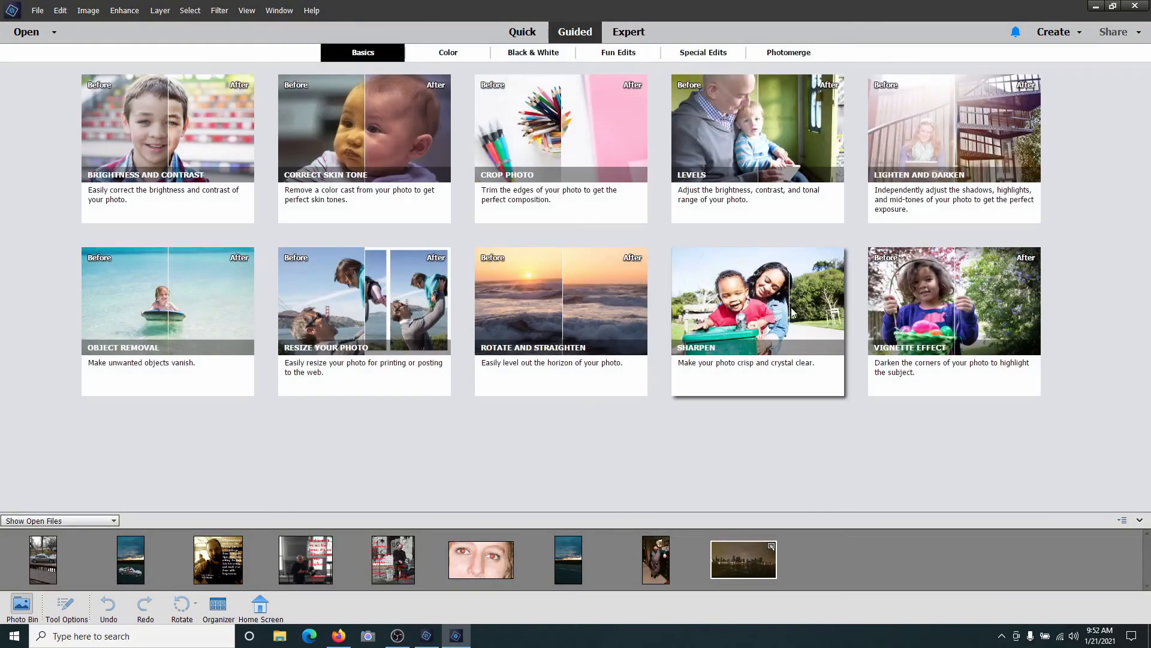
Step: Add a black vignette to the skyline photo with the Vignette Effect guided edit
left_click(924, 313)
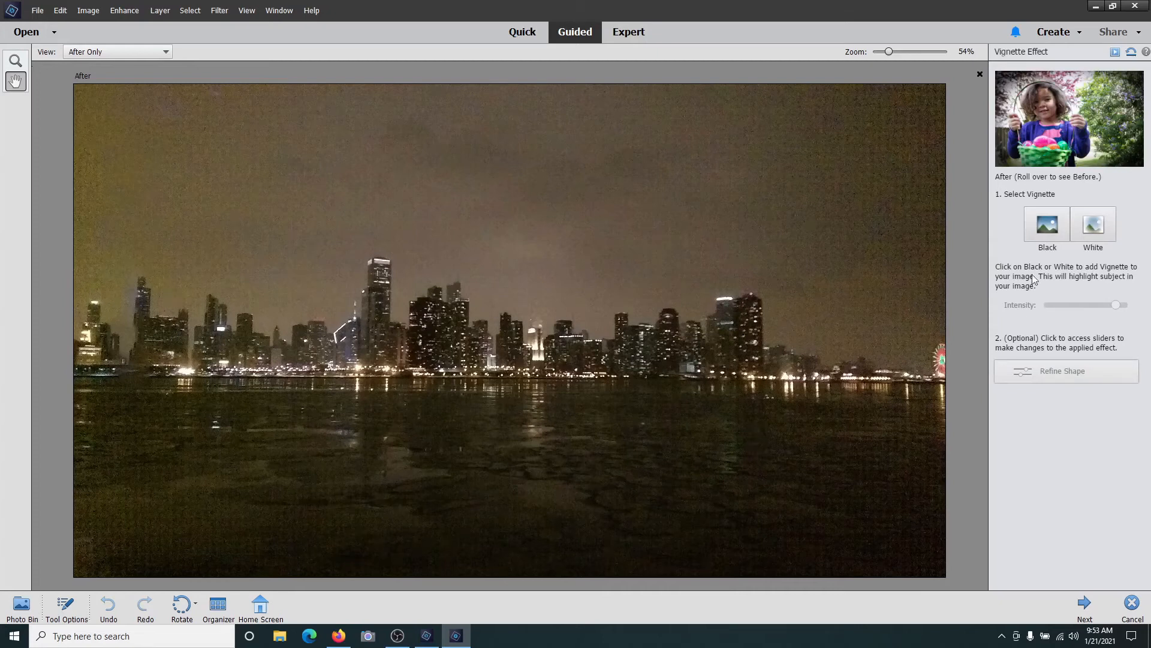
left_click(1047, 224)
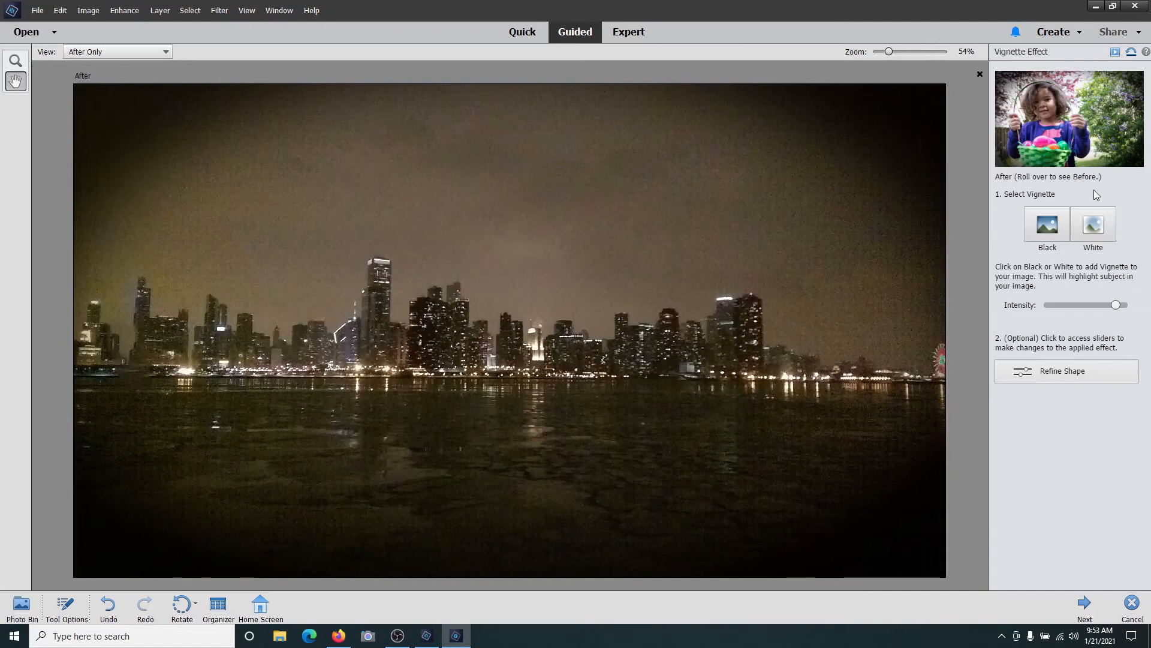
Step: Try a white vignette on the skyline photo and cancel the Vignette Effect edit
left_click(1091, 229)
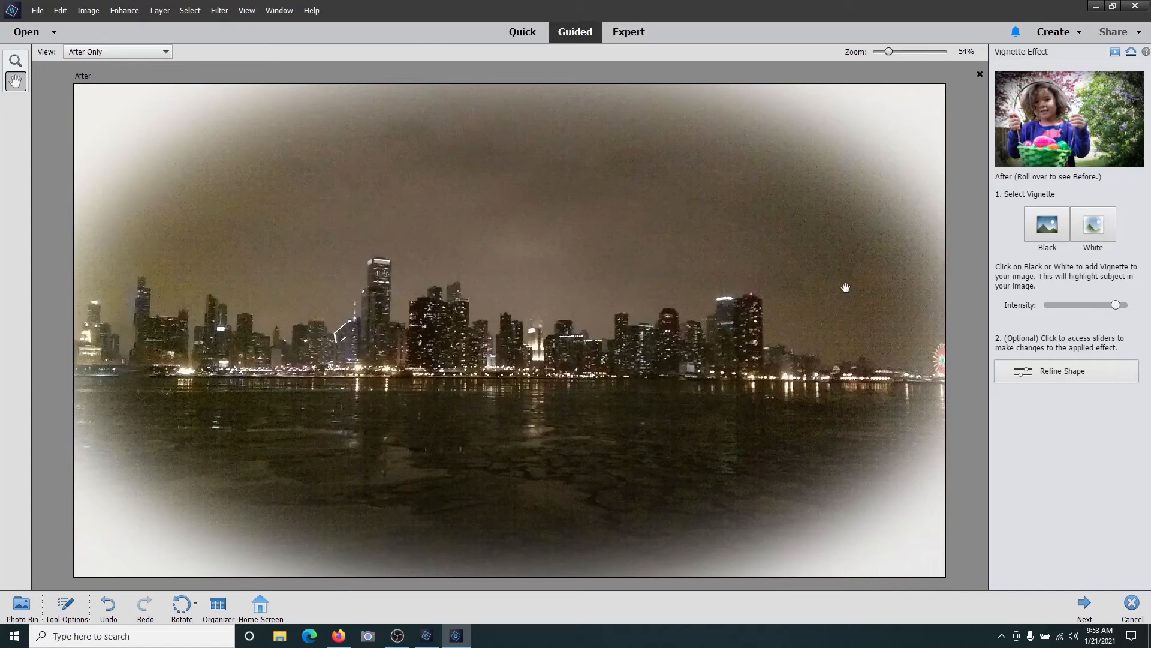
left_click(1131, 603)
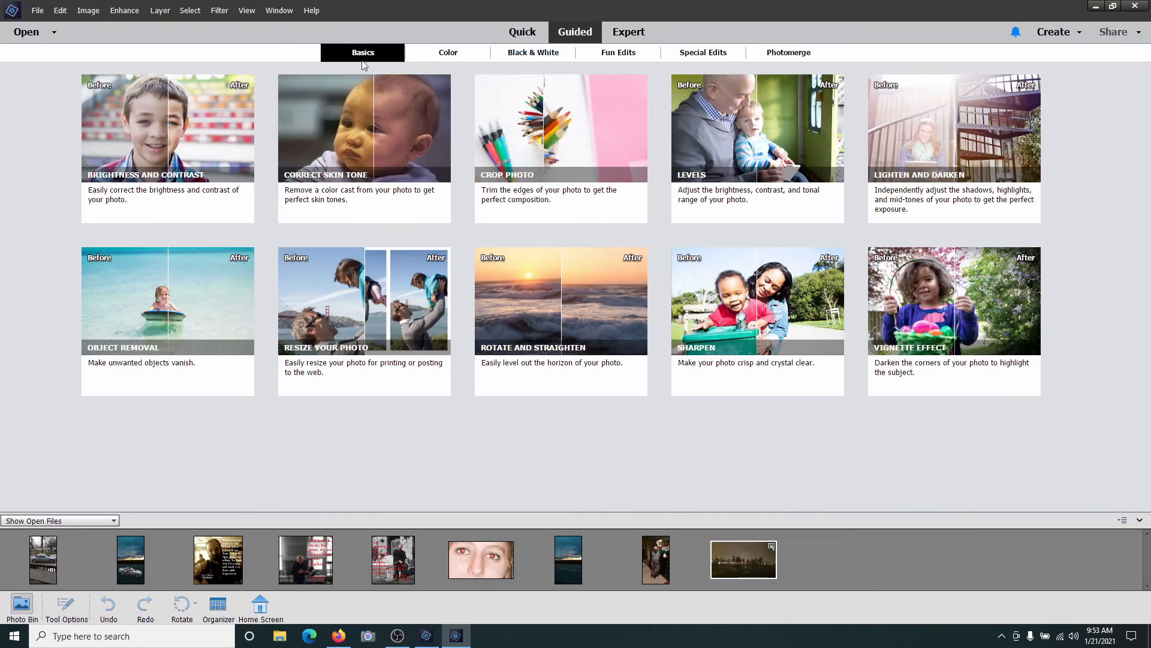
Step: View the Color guided edits, and try the Pencil Sketch Effect of the Black & White Line Drawing edit, undoing and cancelling it
left_click(443, 55)
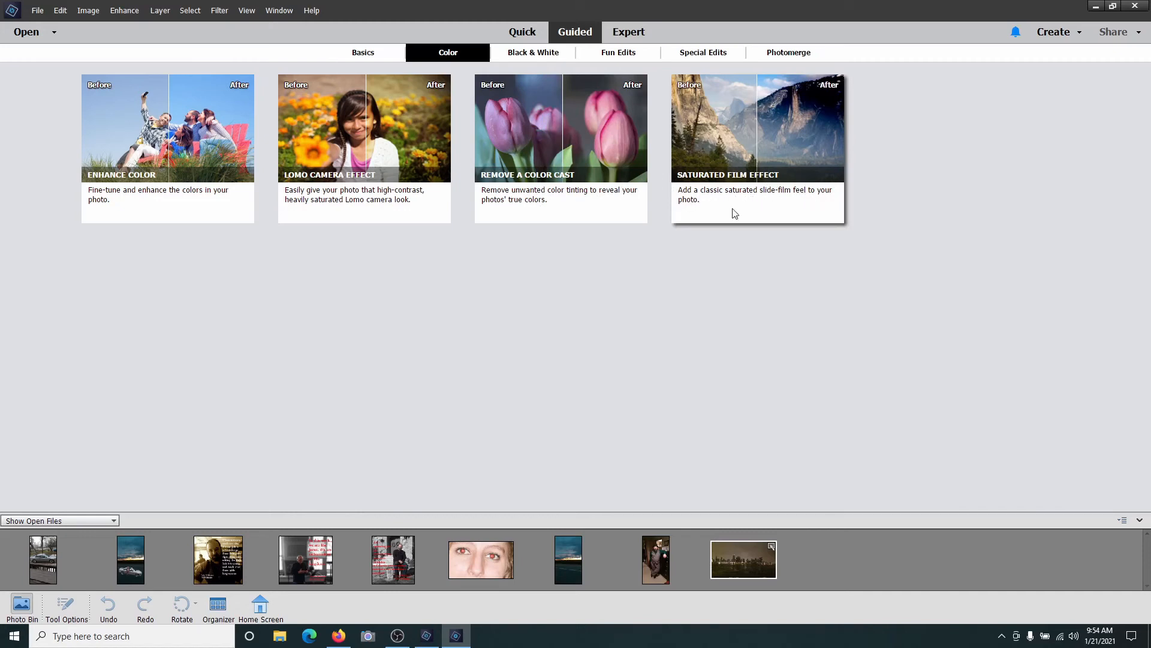
left_click(531, 54)
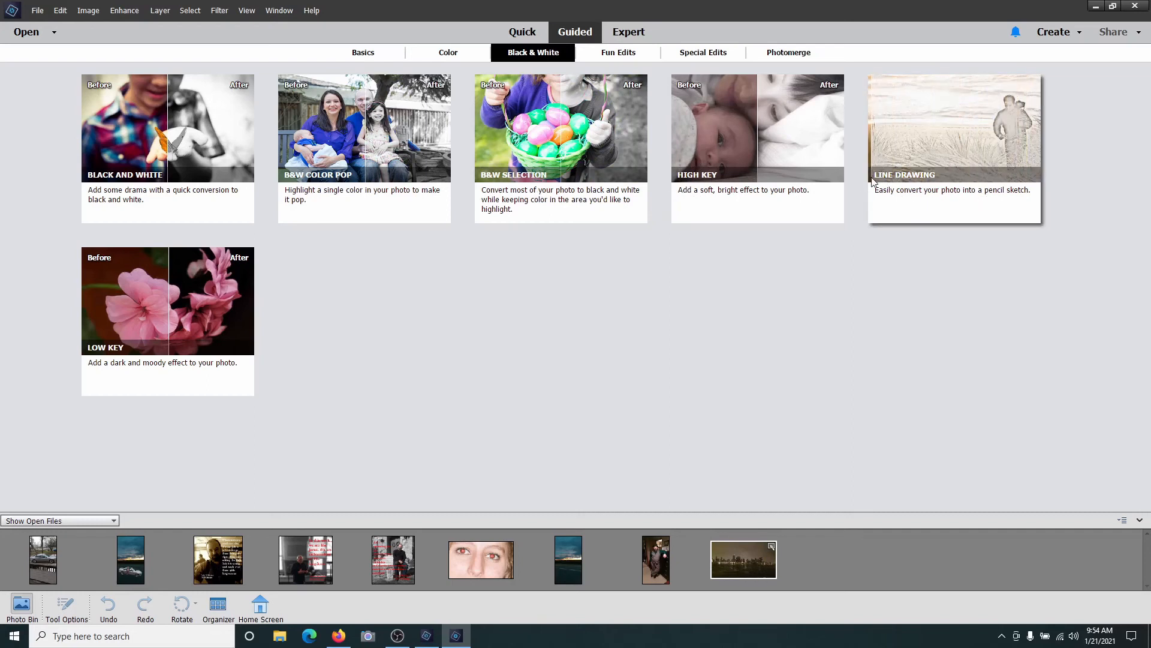
left_click(940, 141)
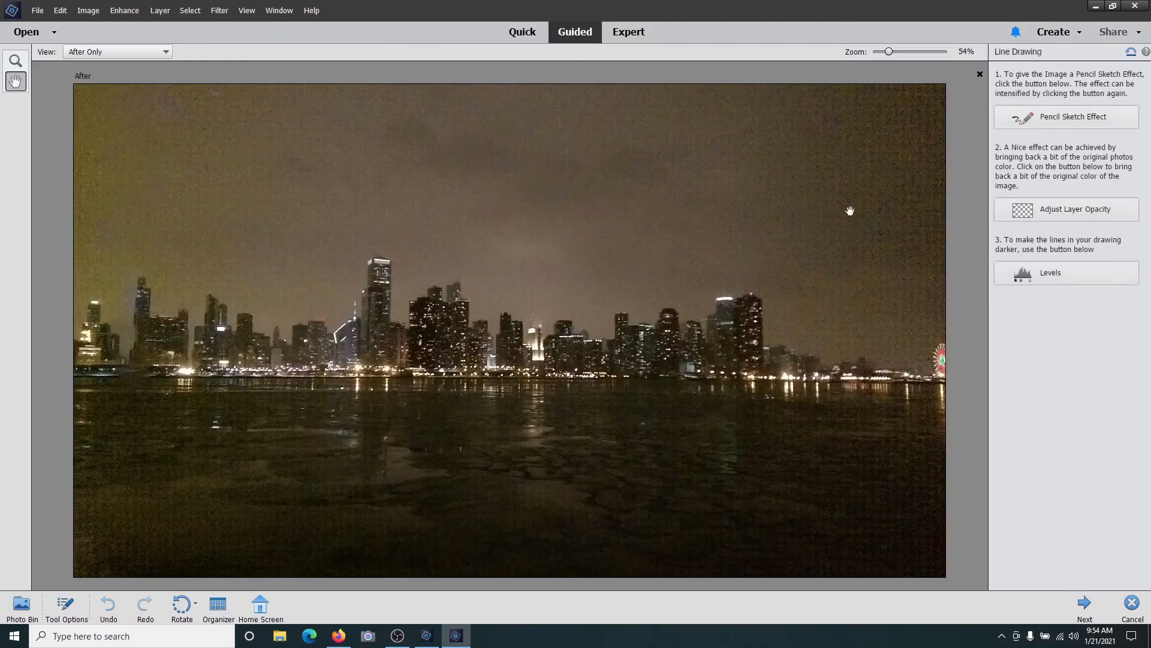
left_click(1062, 121)
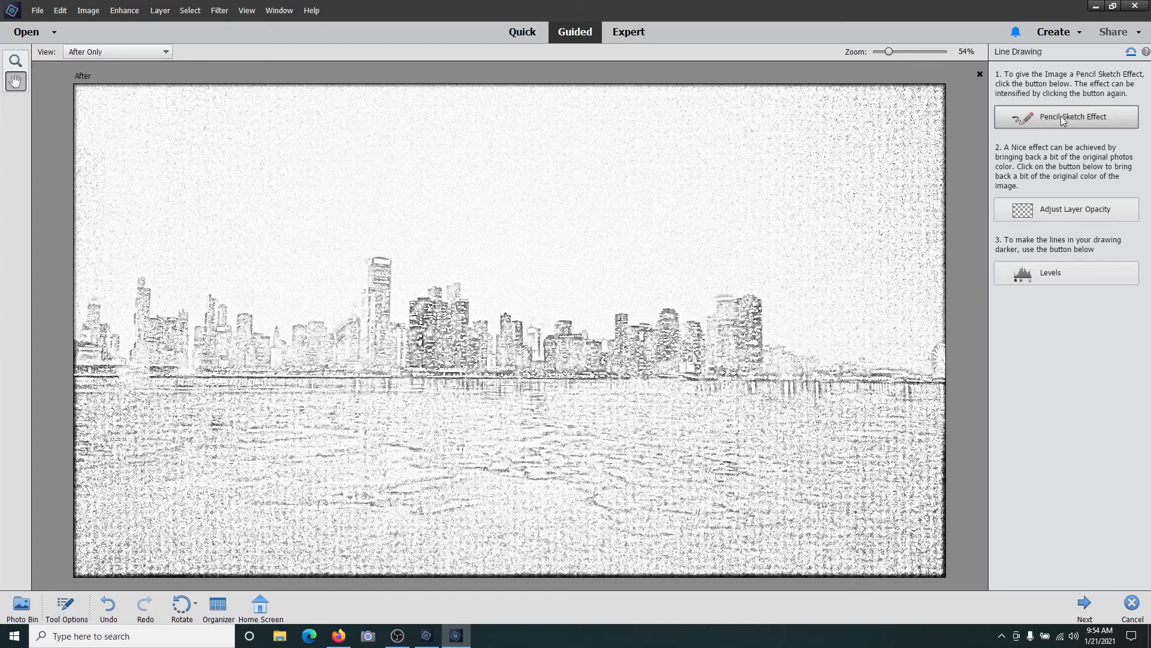
key("ctrl+z")
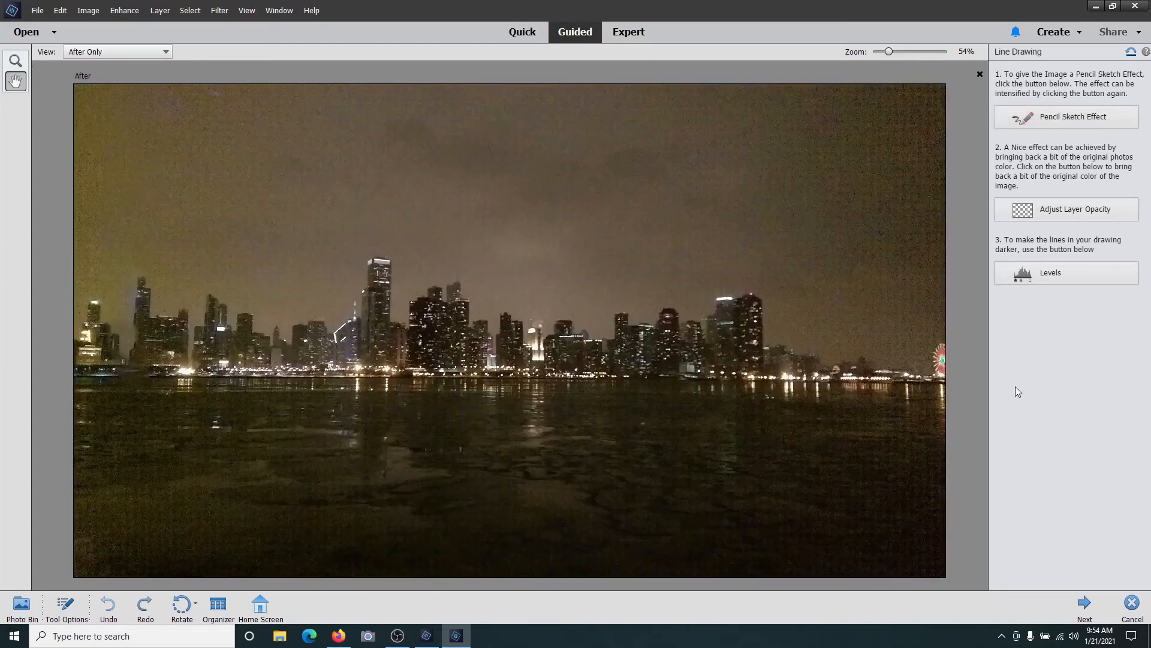
left_click(1131, 602)
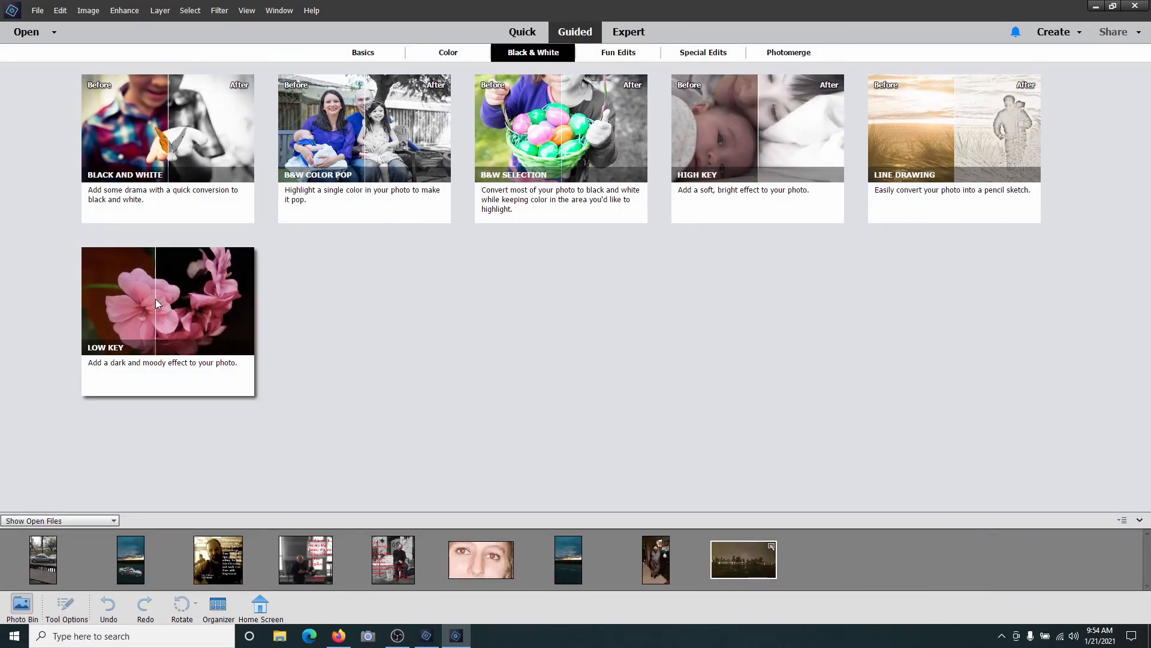
Step: Look at the Low Key guided edit's options without applying anything
left_click(156, 299)
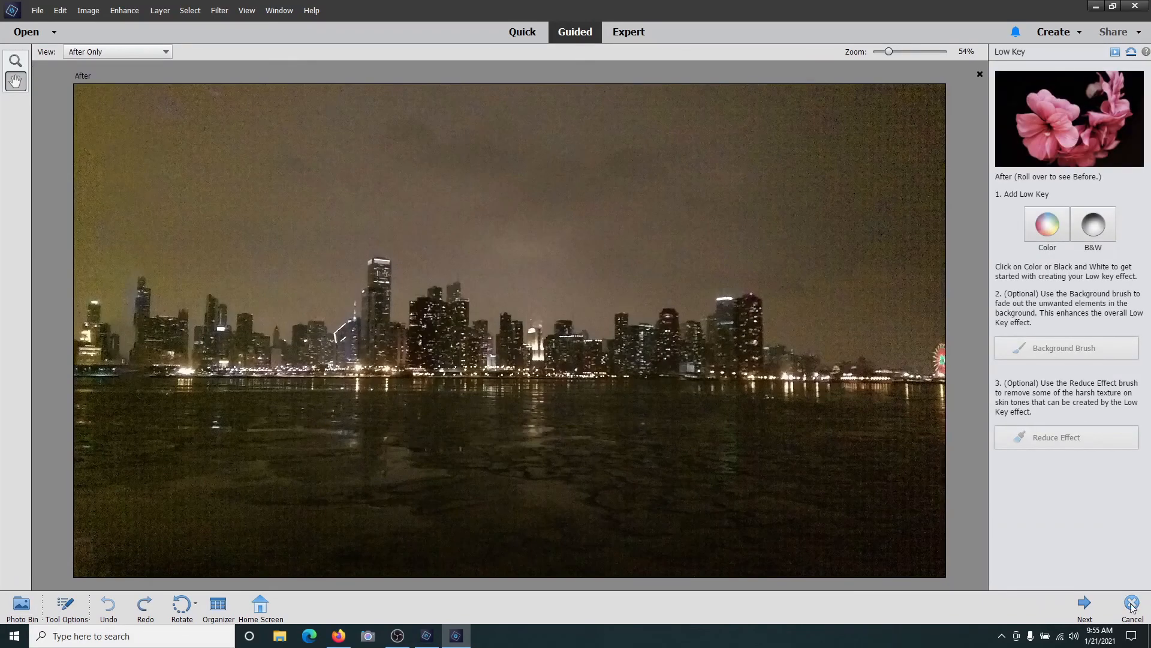
left_click(1131, 603)
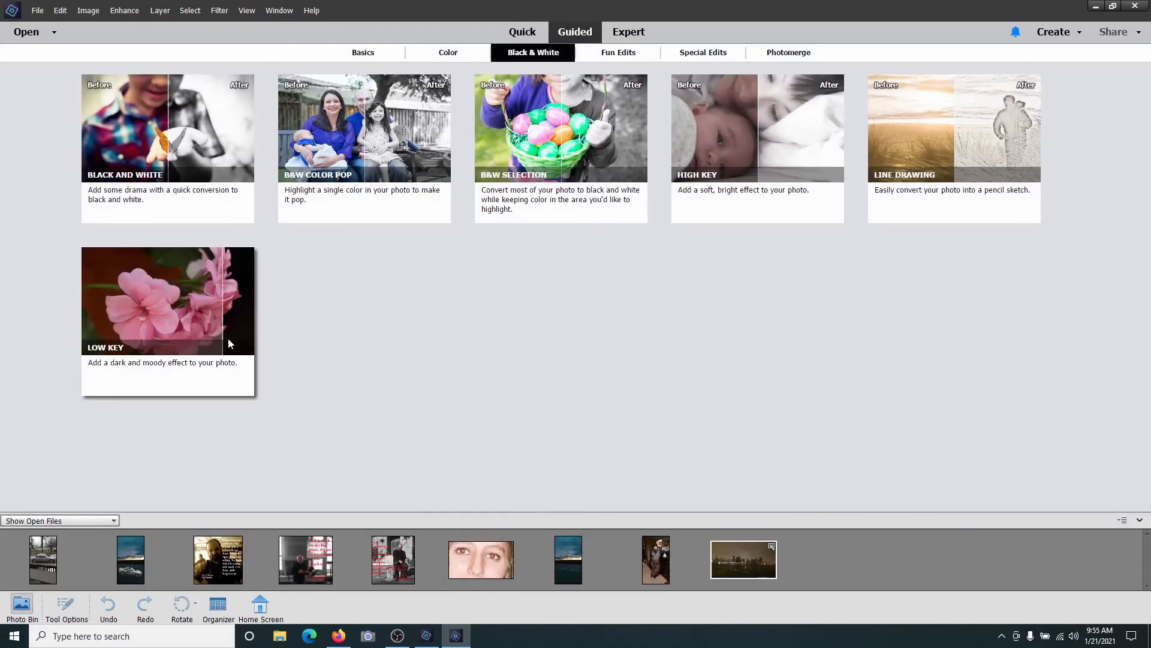
Step: Try creating a meme template from the skyline photo with the Meme Maker fun edit, and cancel the edit
left_click(625, 54)
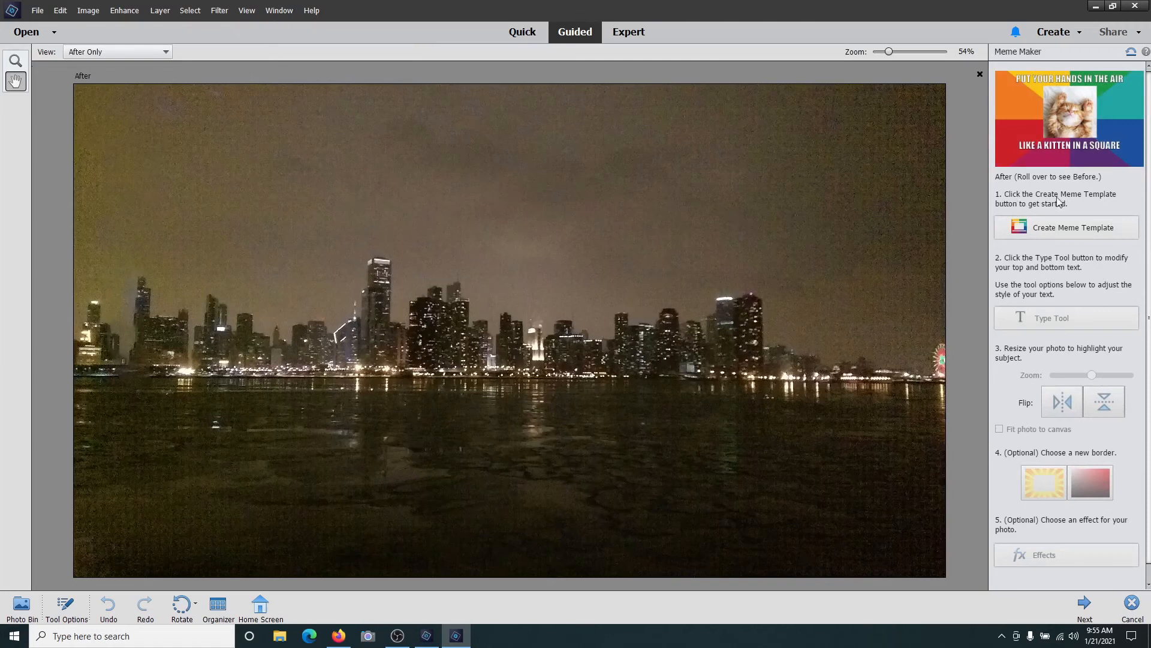
left_click(1062, 227)
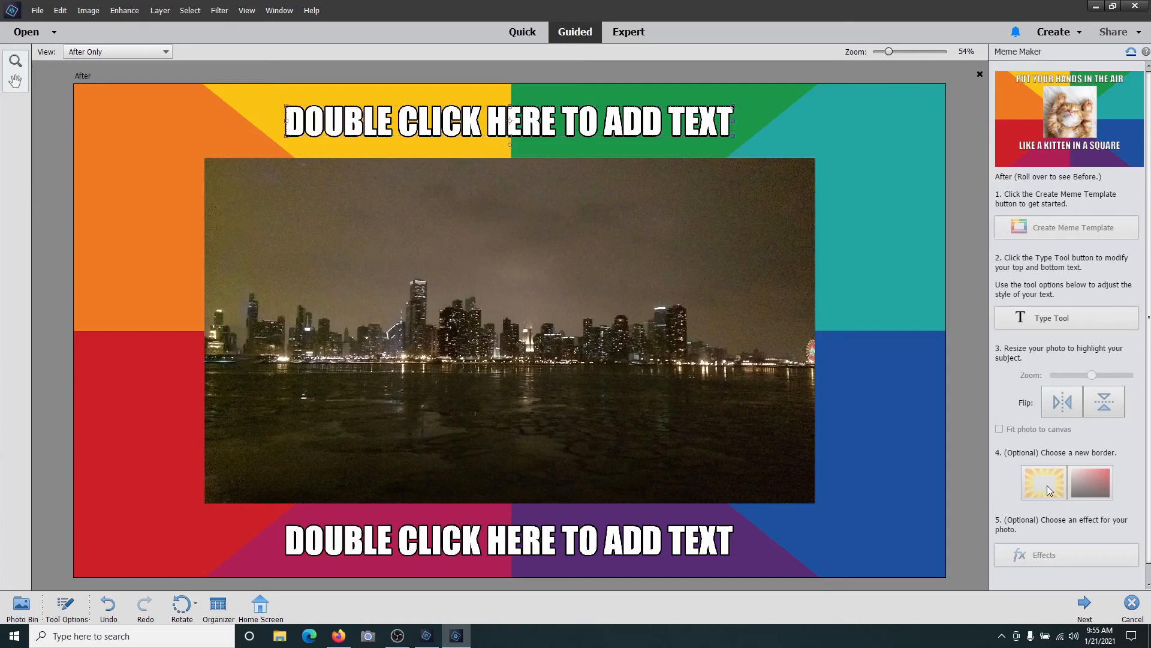
left_click(1132, 603)
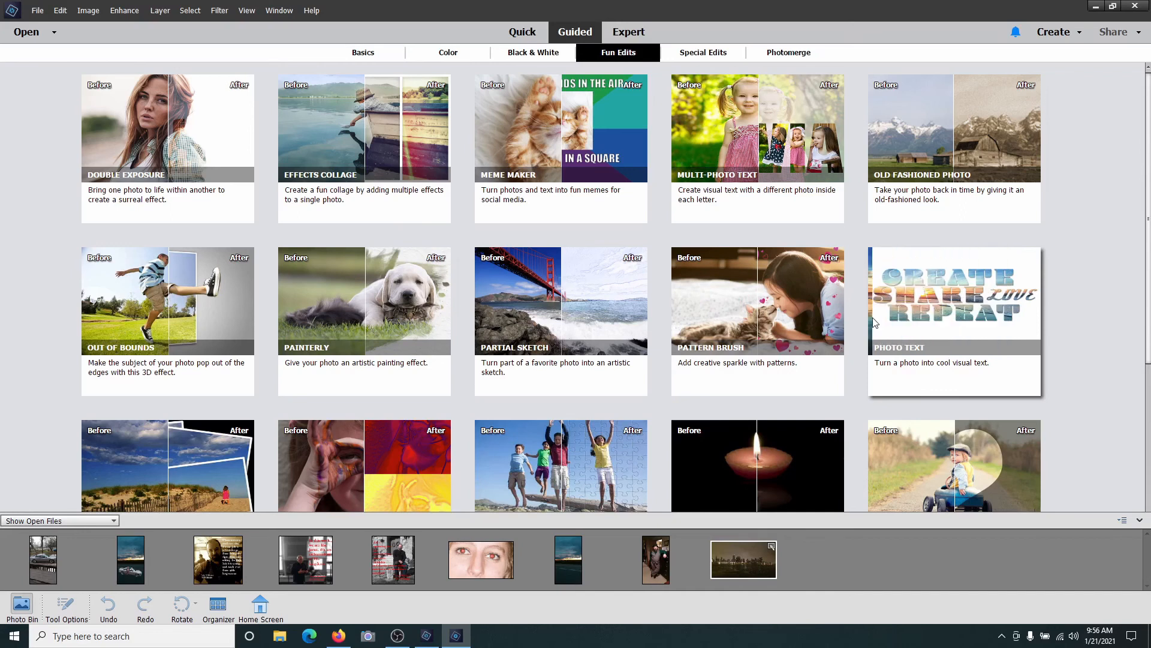
Step: Look through the Fun Edits, Special Edits and Photomerge categories of guided edits
scroll(865, 323, "down", 1)
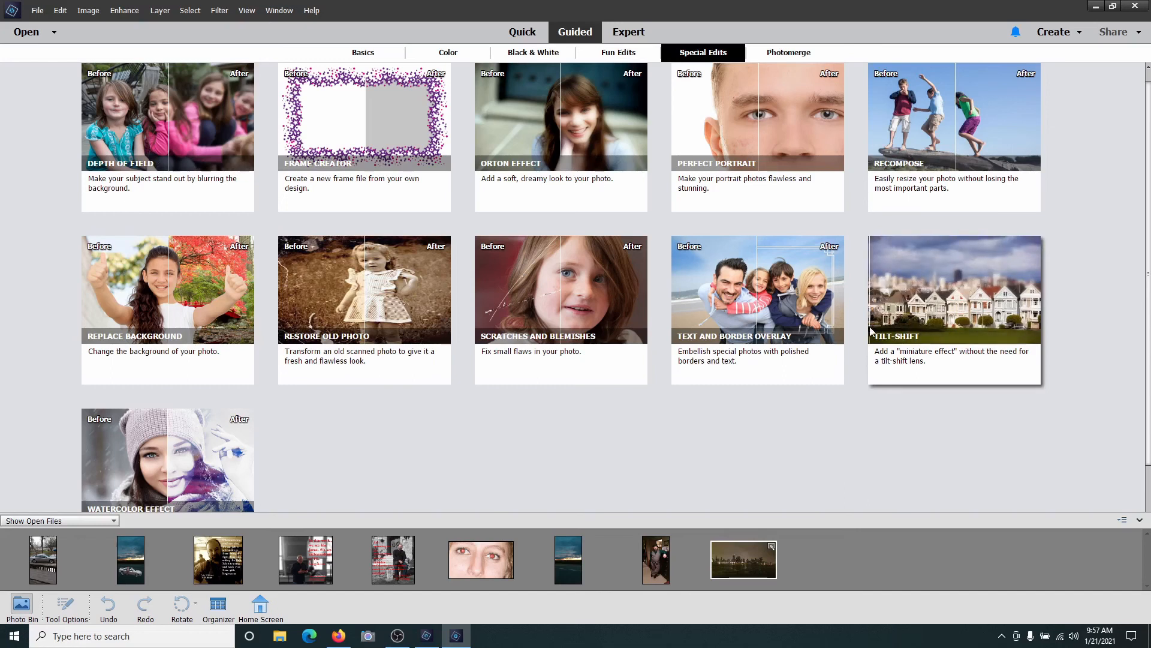
scroll(330, 429, "down", 2)
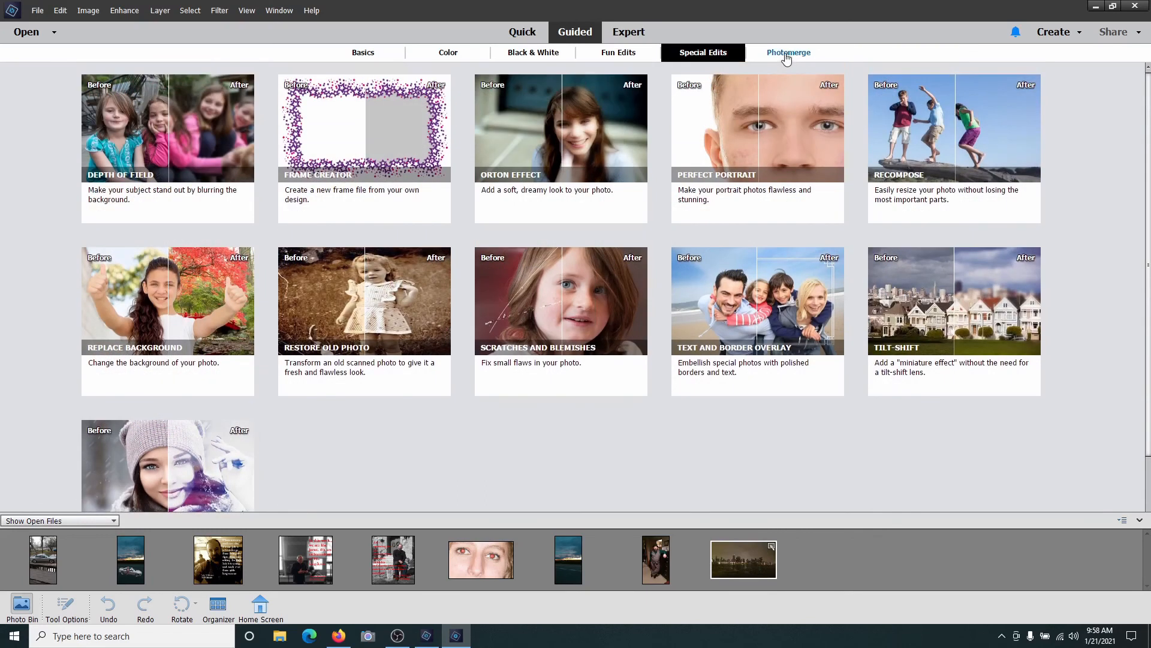
left_click(787, 54)
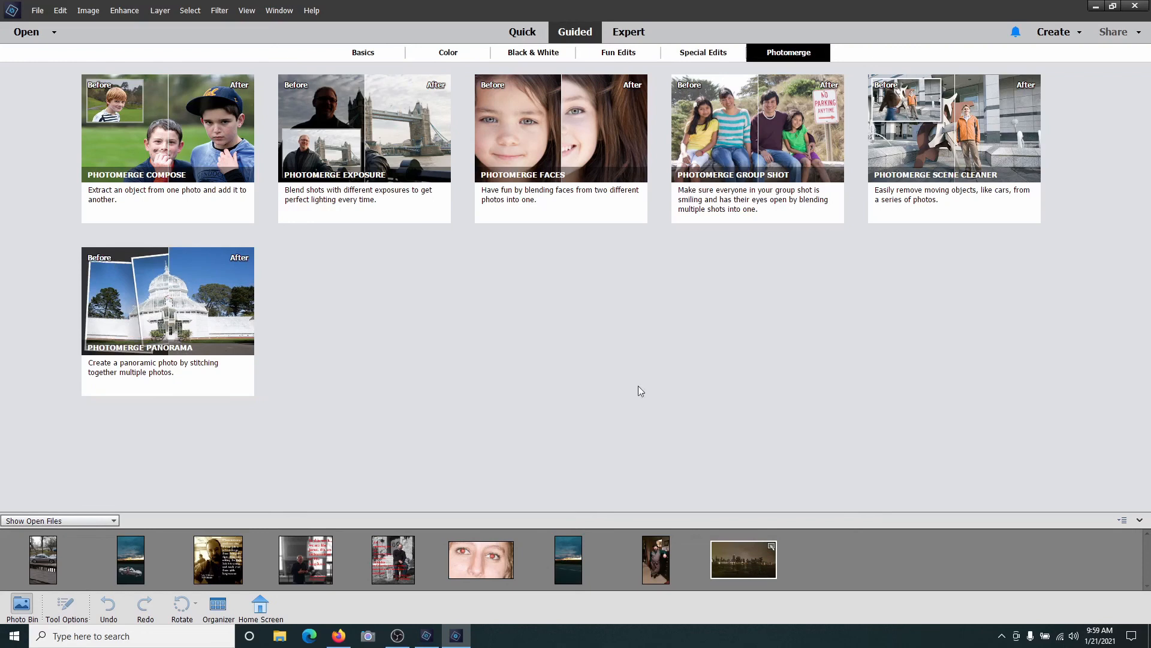
Step: Glance at Expert mode, and view the photo in Quick mode as Before Only, Before & After - Horizontal and Before & After - Vertical
left_click(624, 38)
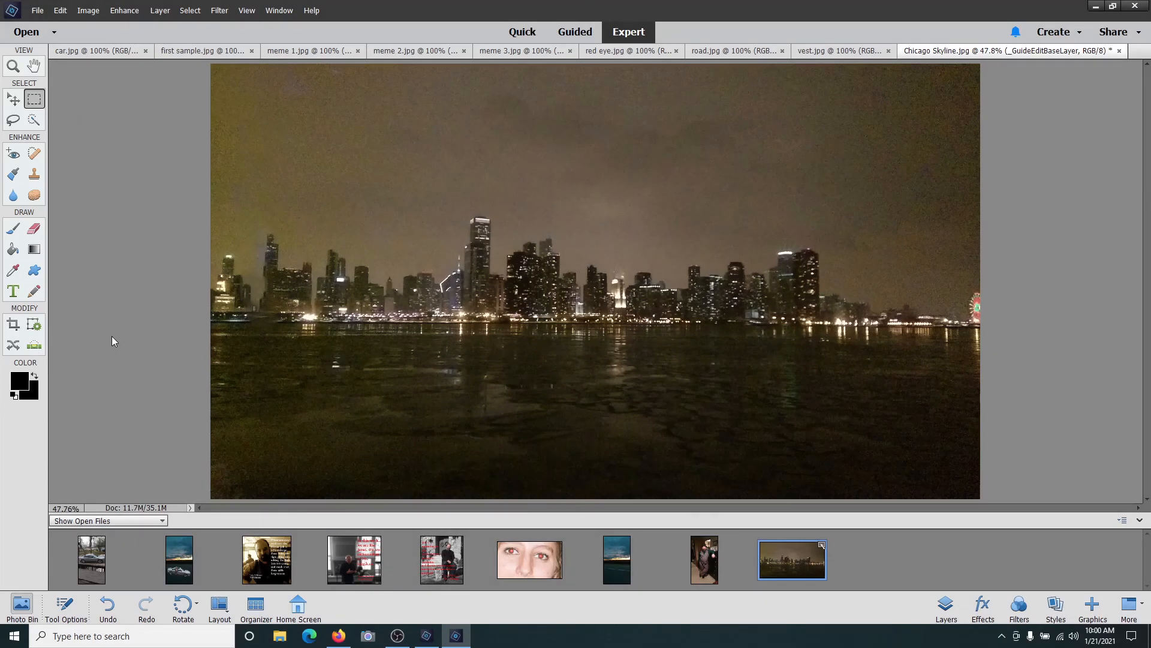
left_click(498, 37)
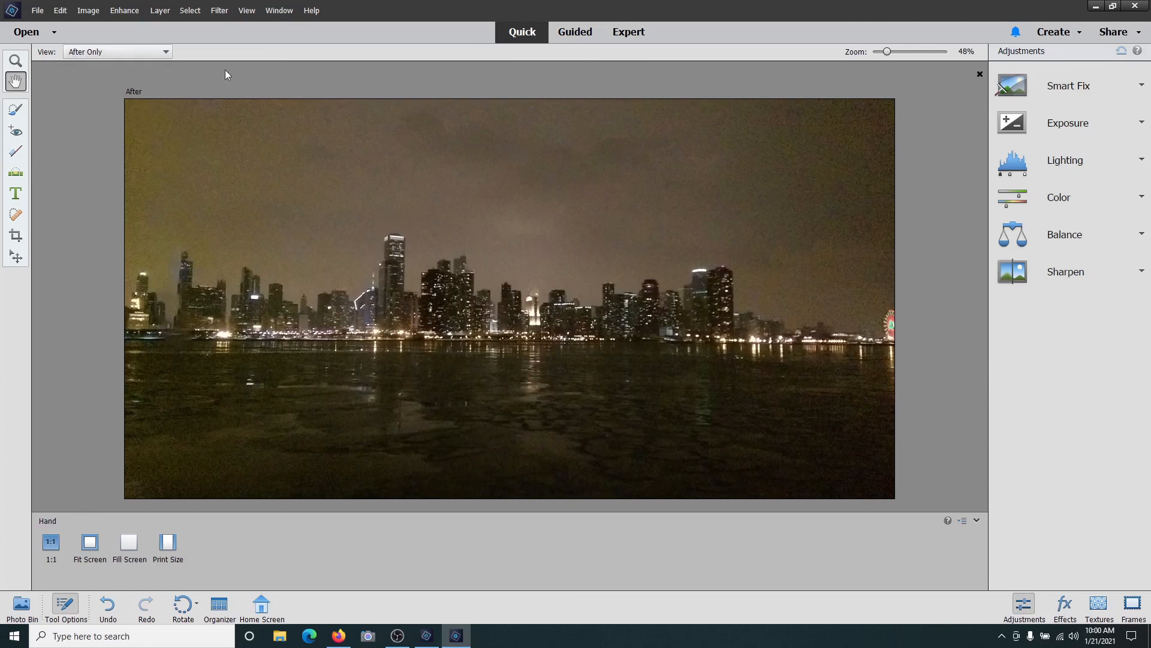
left_click(165, 52)
left_click(144, 77)
left_click(162, 52)
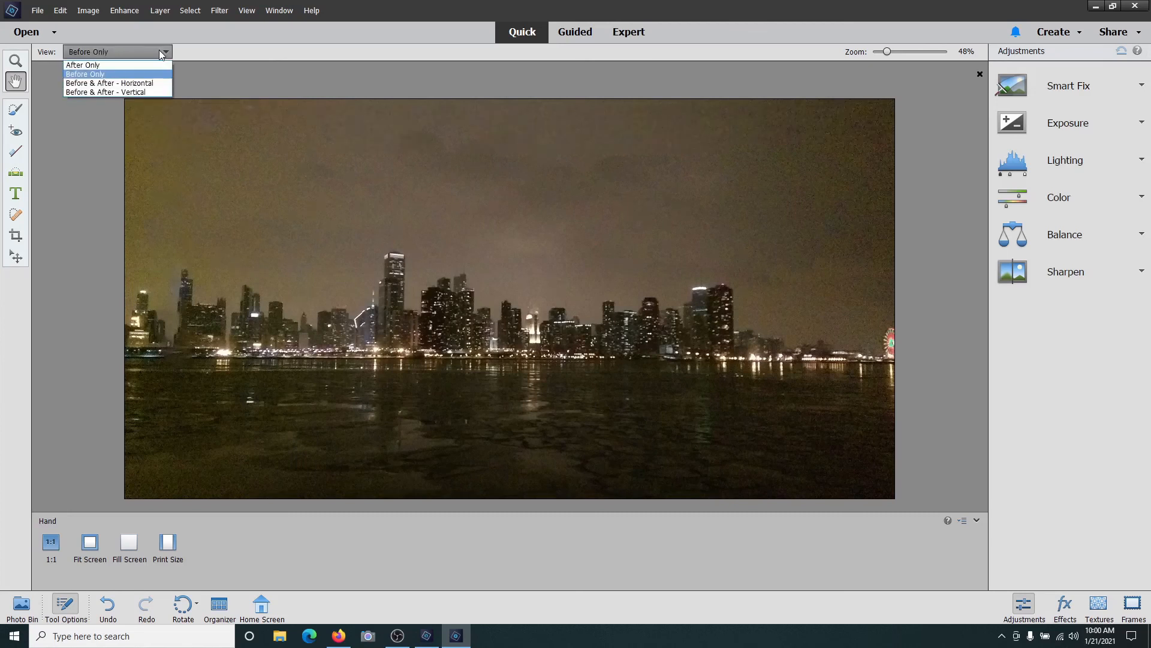
left_click(137, 83)
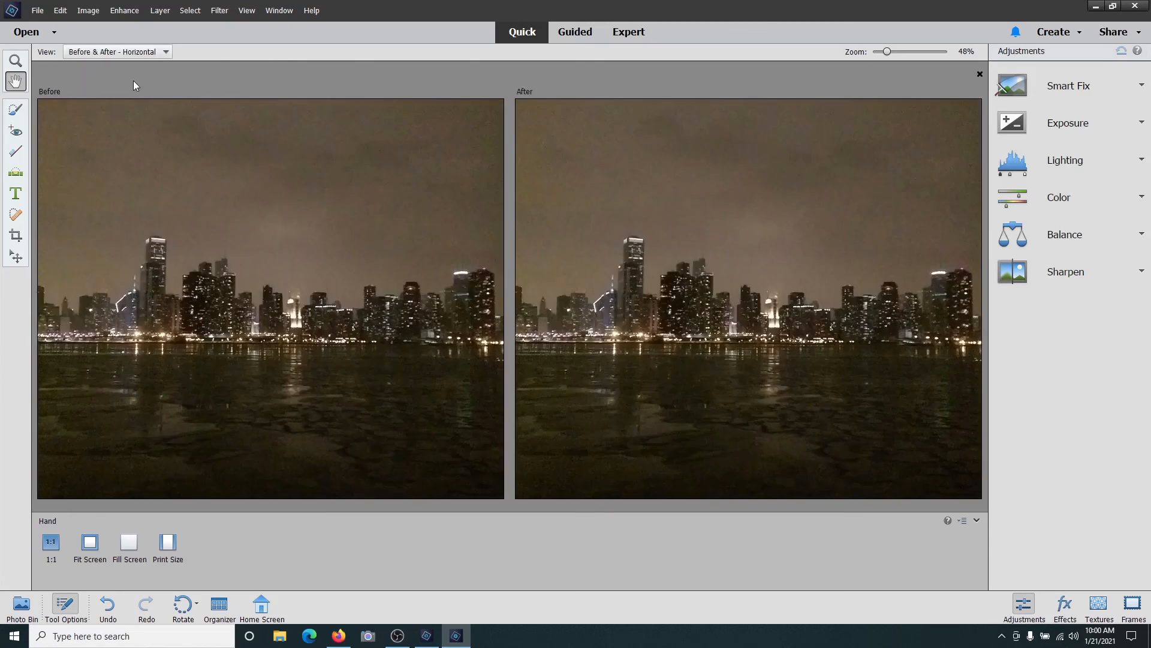
left_click(166, 52)
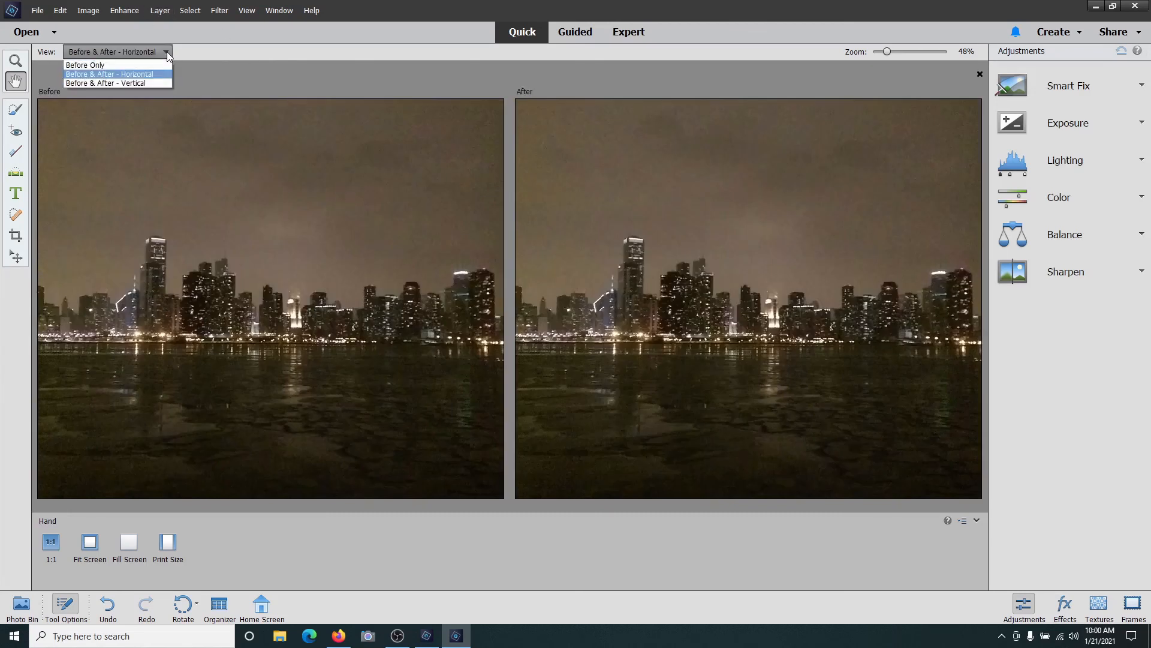
left_click(131, 92)
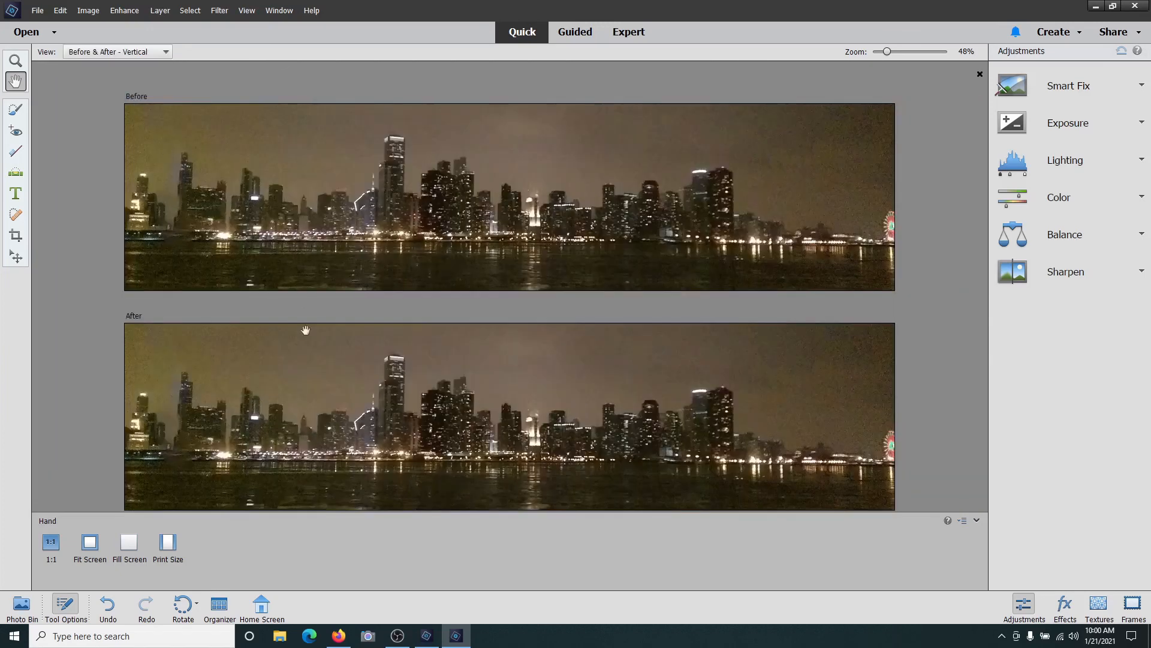